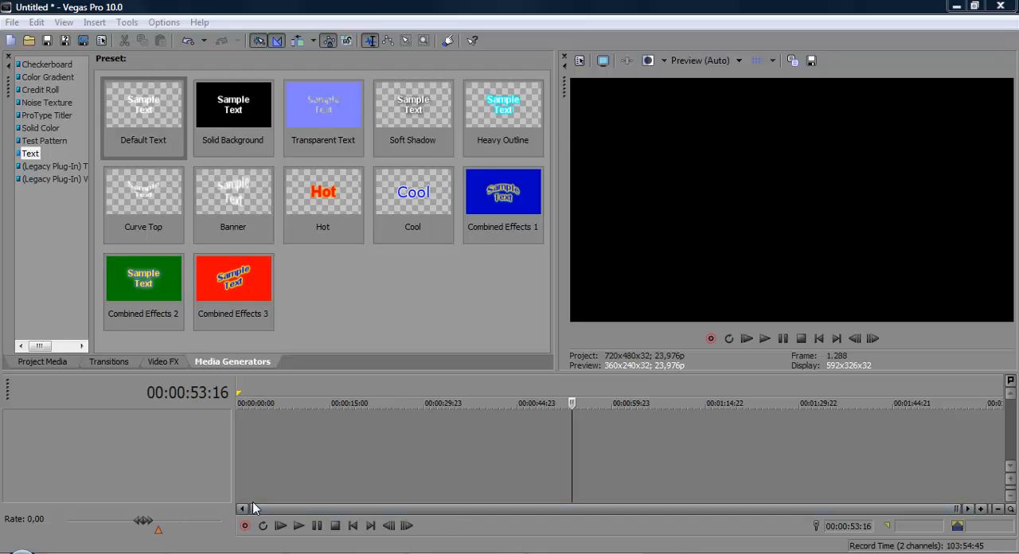
Step: Play the MK PROJECT video in Windows Media Player, restart it, and close the player
click(926, 553)
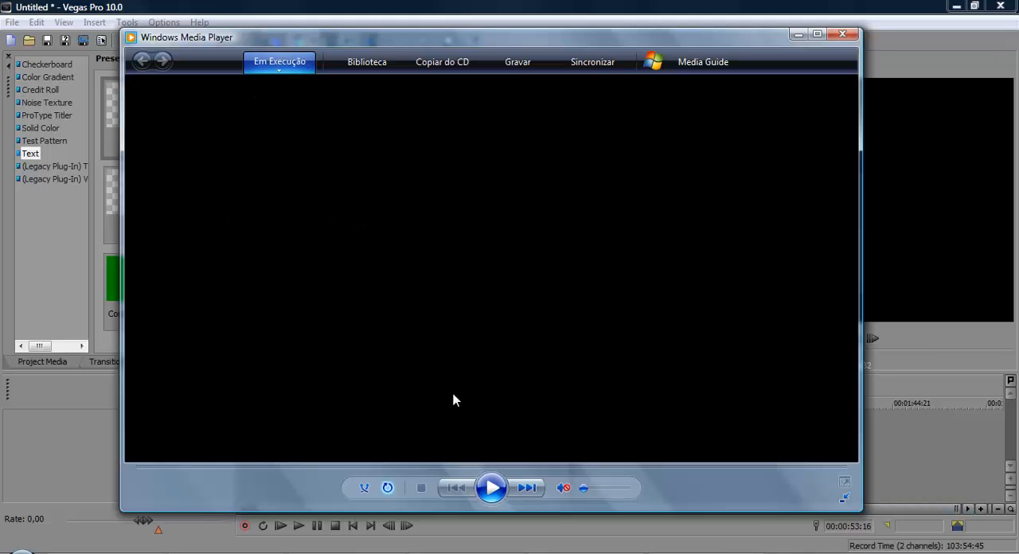
click(481, 489)
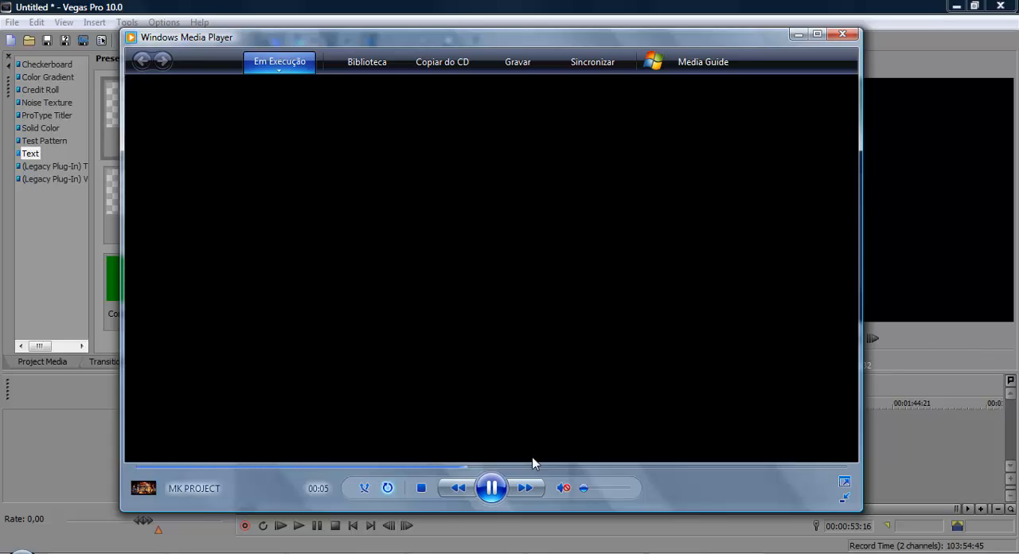
click(456, 487)
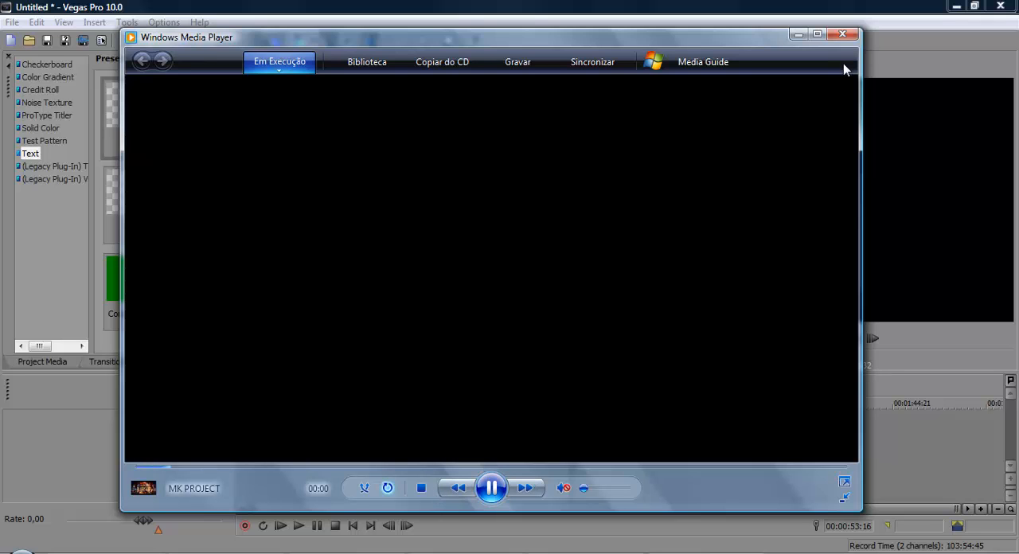
click(843, 34)
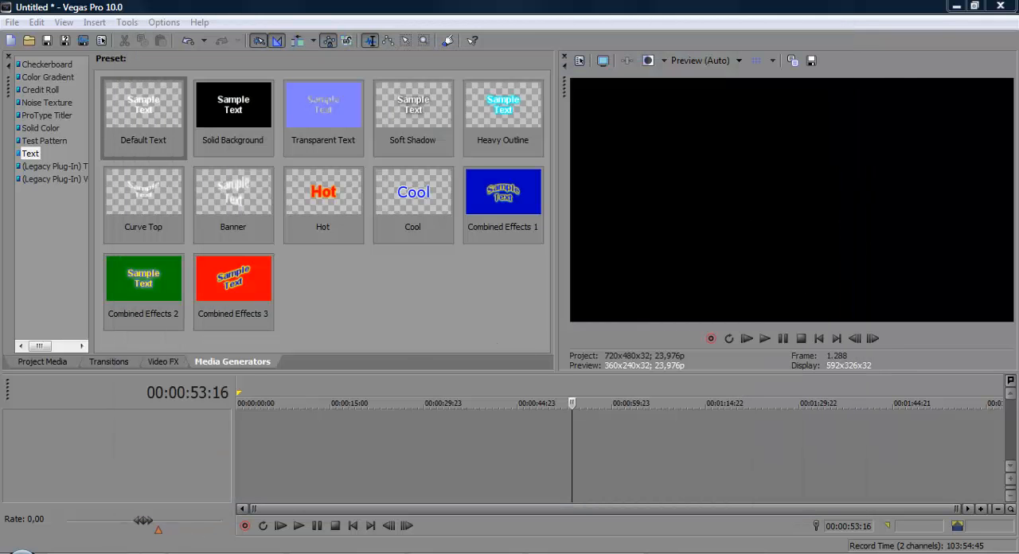
Step: Switch to Windows Explorer and open the MK PROJECT video from the personal user folder
click(171, 552)
click(163, 109)
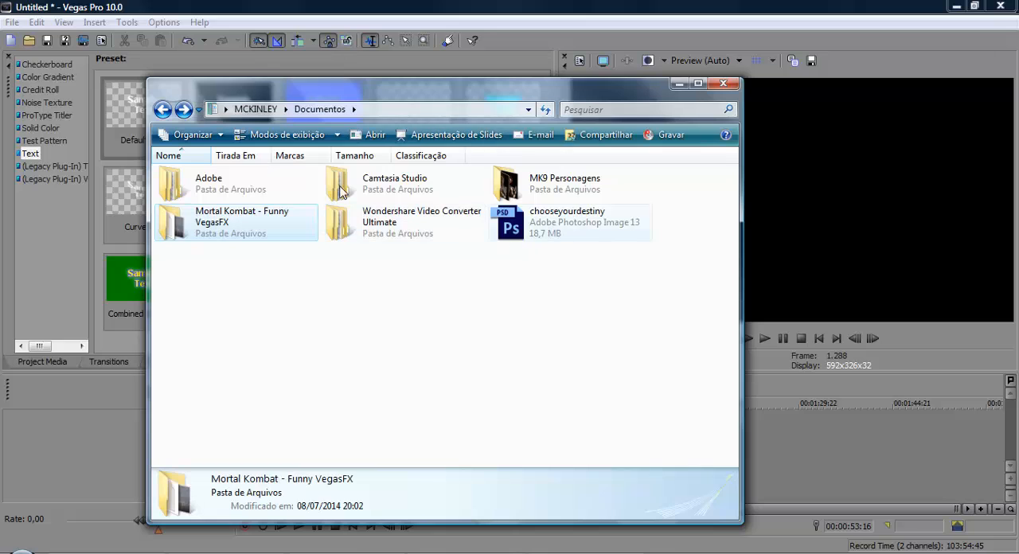
click(255, 109)
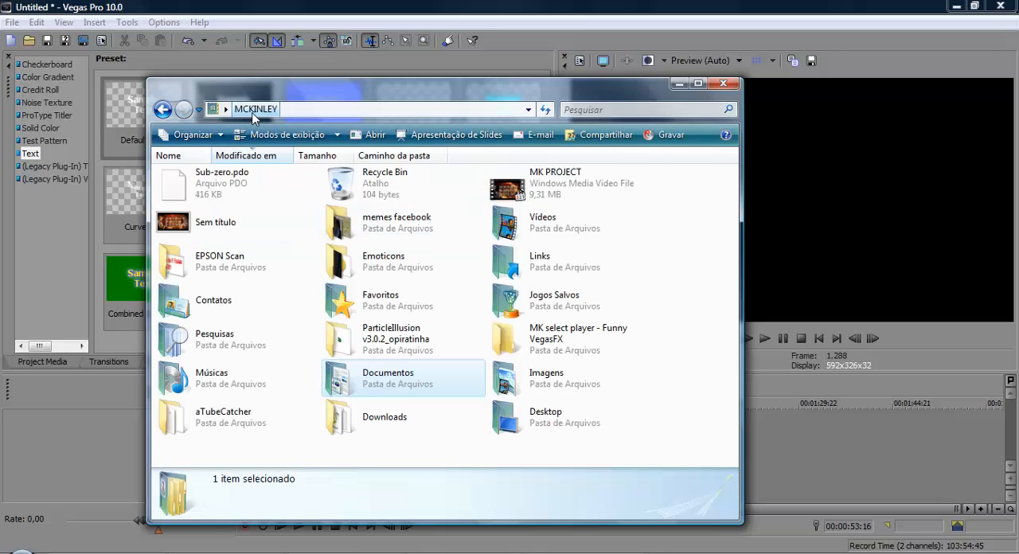
click(565, 185)
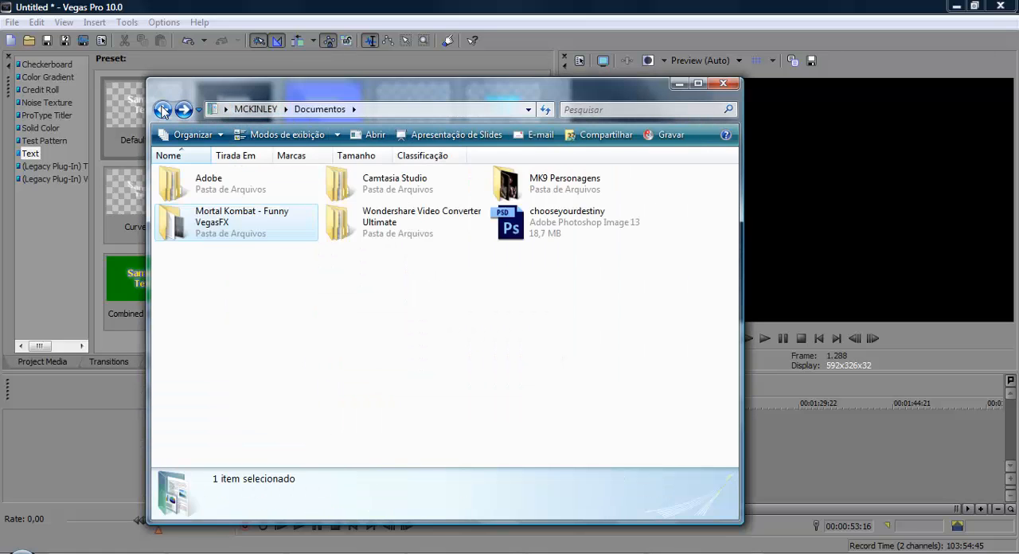
key(BackSpace)
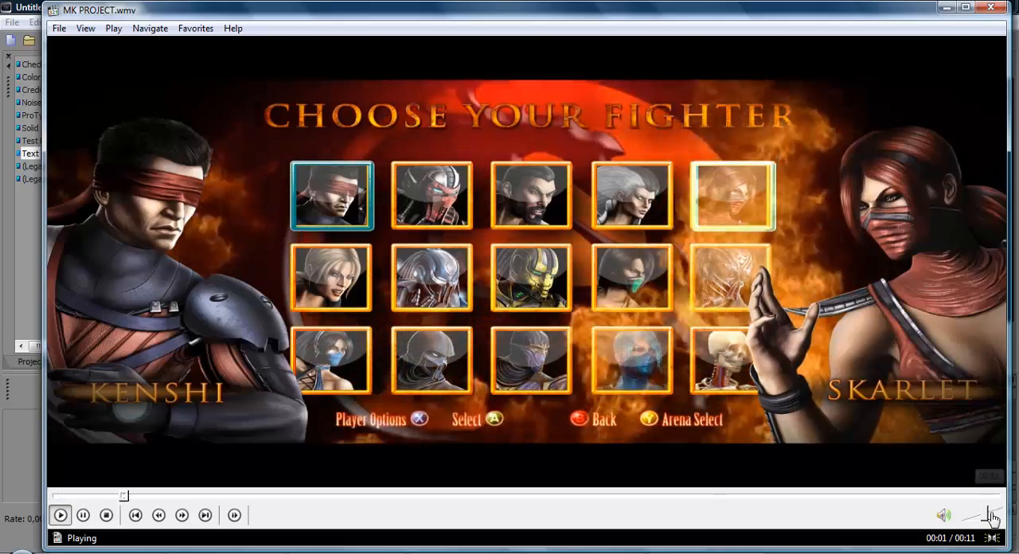
Step: Mute the playing MK PROJECT video and shrink its player window, keeping it near the middle of the desktop
drag(987, 516, 944, 520)
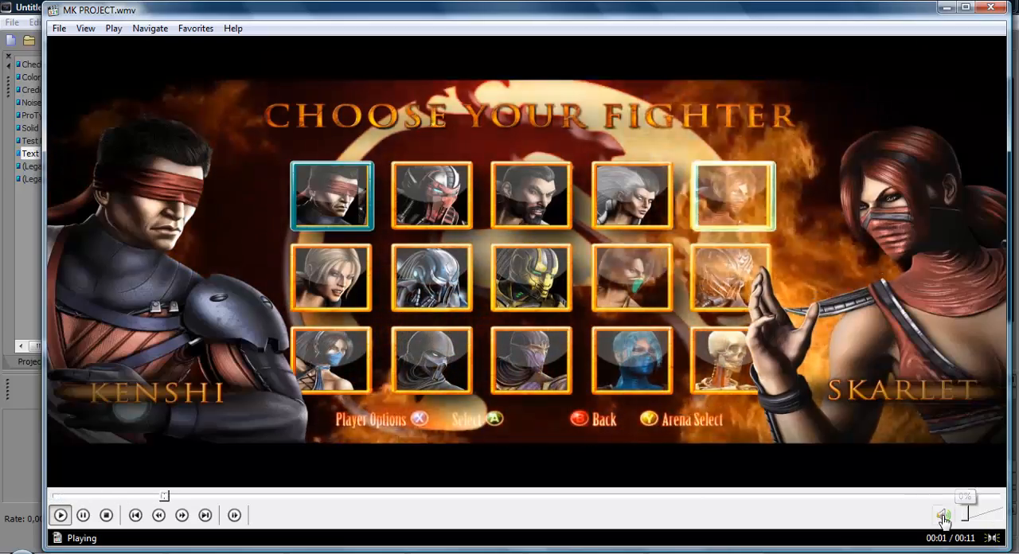
drag(1006, 550, 778, 462)
drag(448, 15, 552, 56)
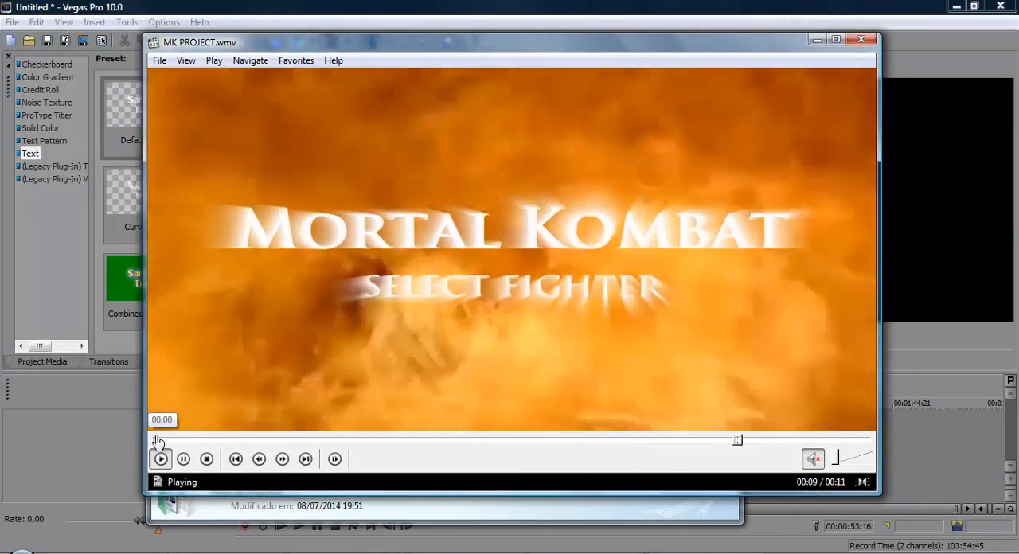
Step: Replay the MK PROJECT video from the beginning several times to review the fighter selection animation, and close the player
click(158, 442)
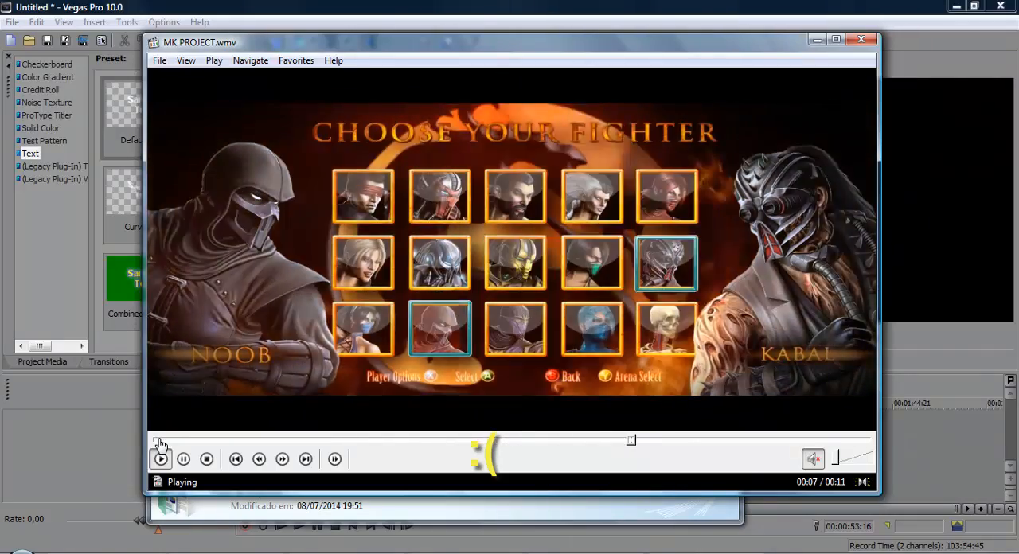
click(158, 440)
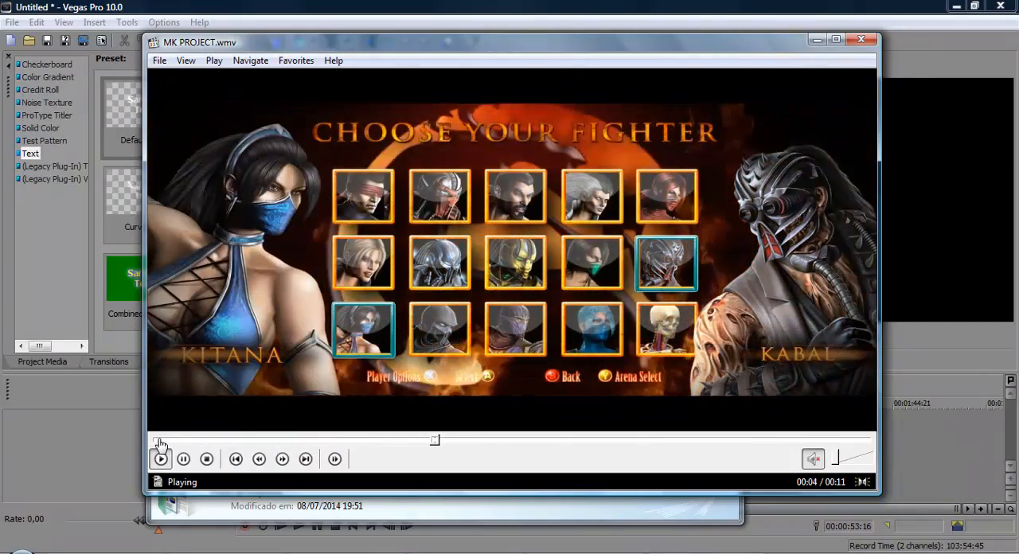
click(158, 441)
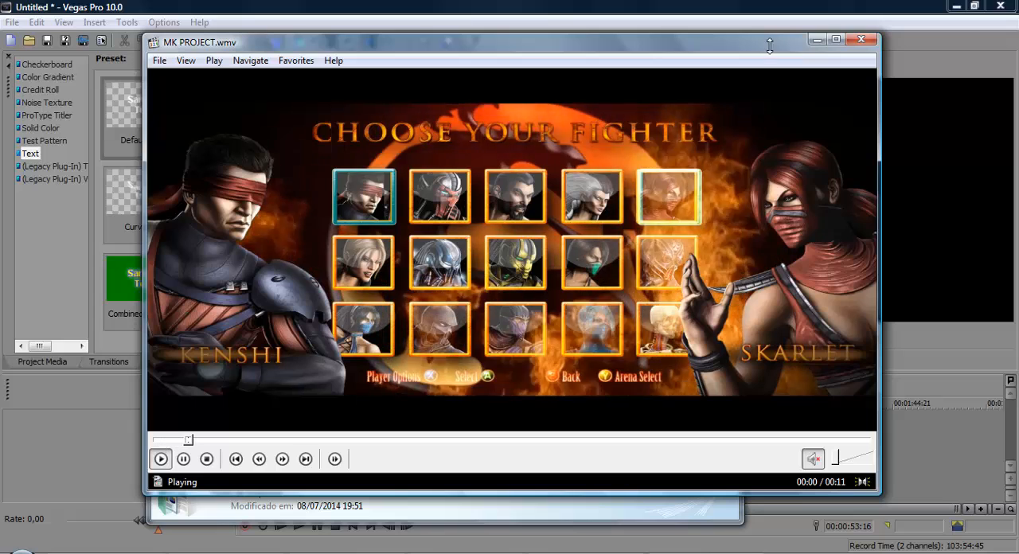
click(863, 40)
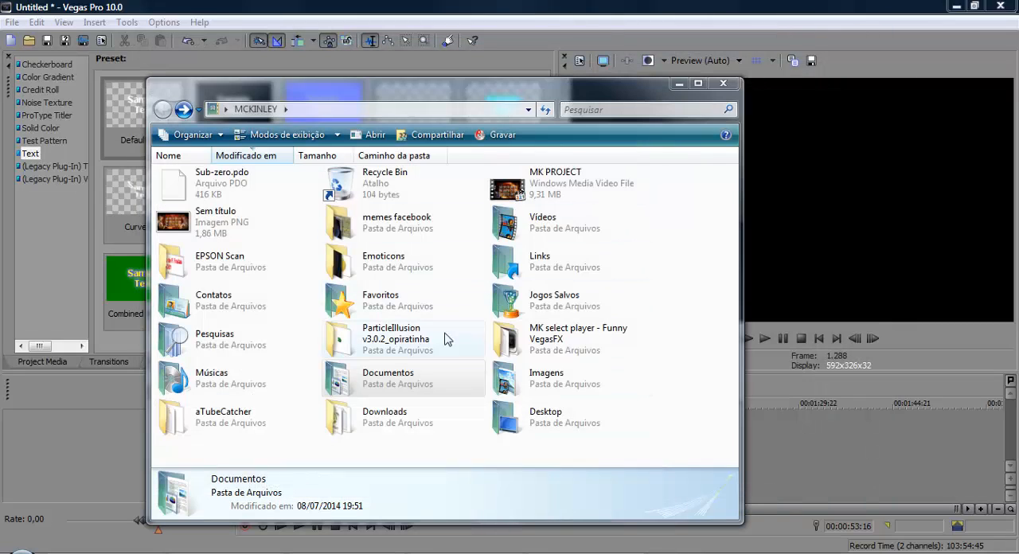
Step: Return to the Documents folder and open the Mortal Kombat - Funny VegasFX folder
click(214, 111)
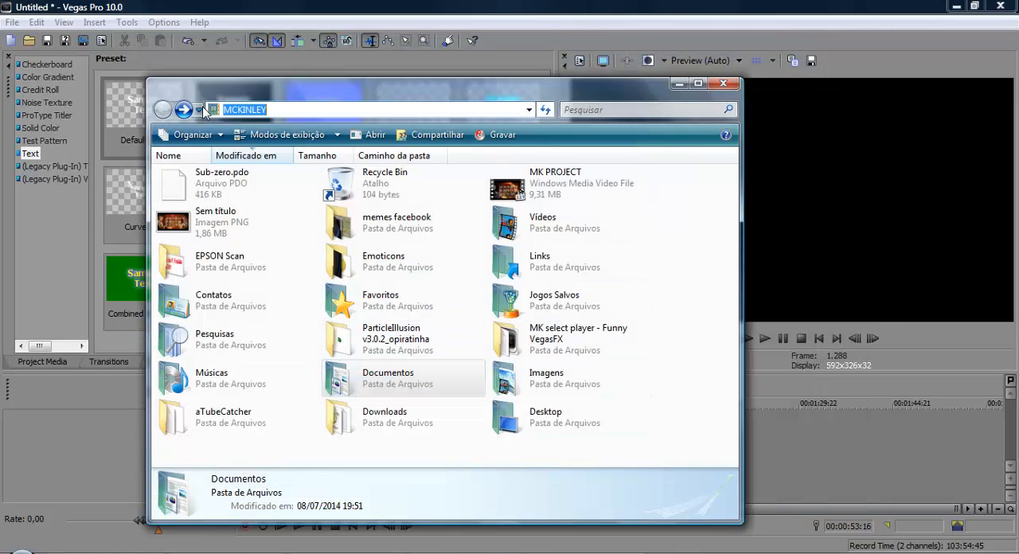
click(188, 110)
click(189, 110)
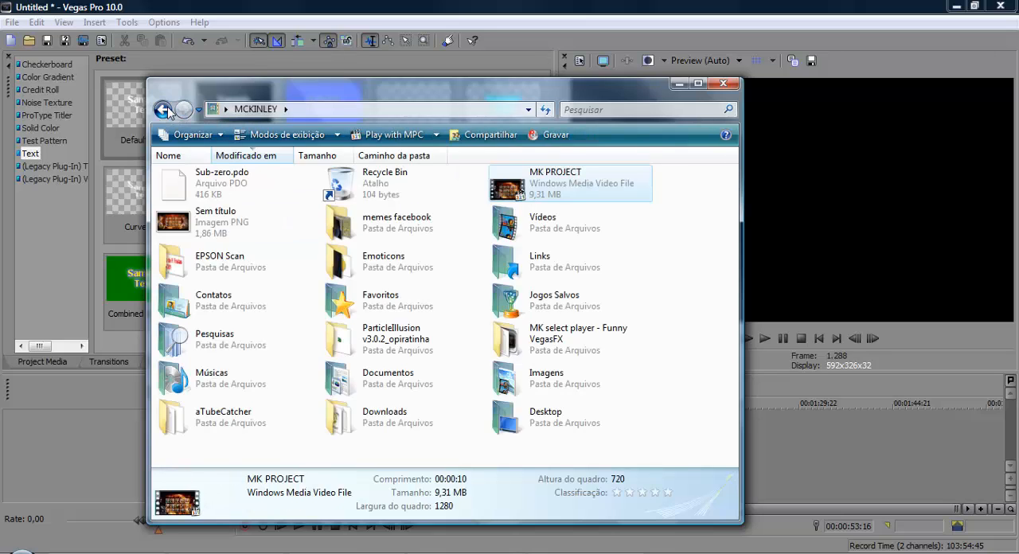
click(162, 110)
double_click(254, 227)
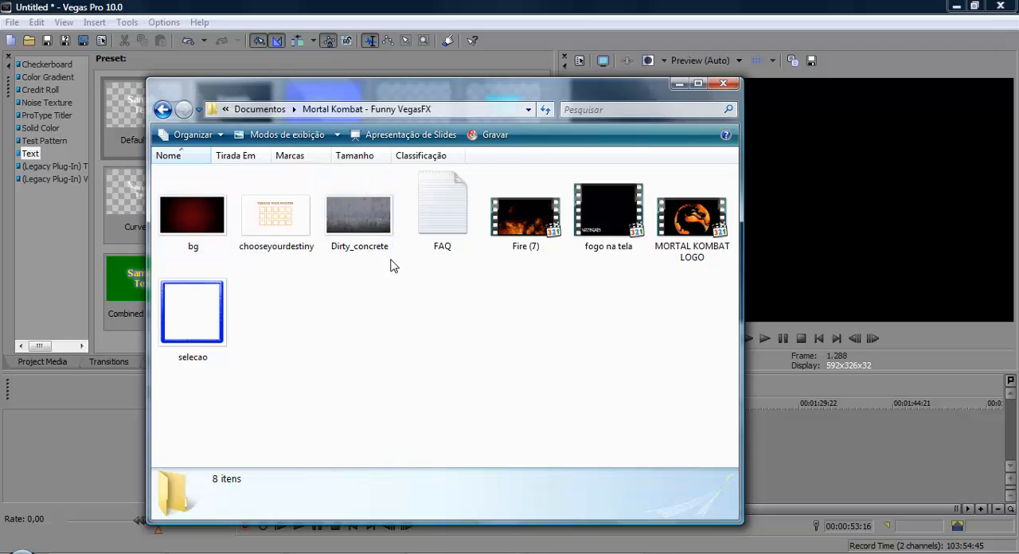
Step: View the bg, chooseyourdestiny and Dirty_concrete images in the photo viewer, inspecting the chooseyourdestiny frames at actual size
drag(387, 270, 156, 165)
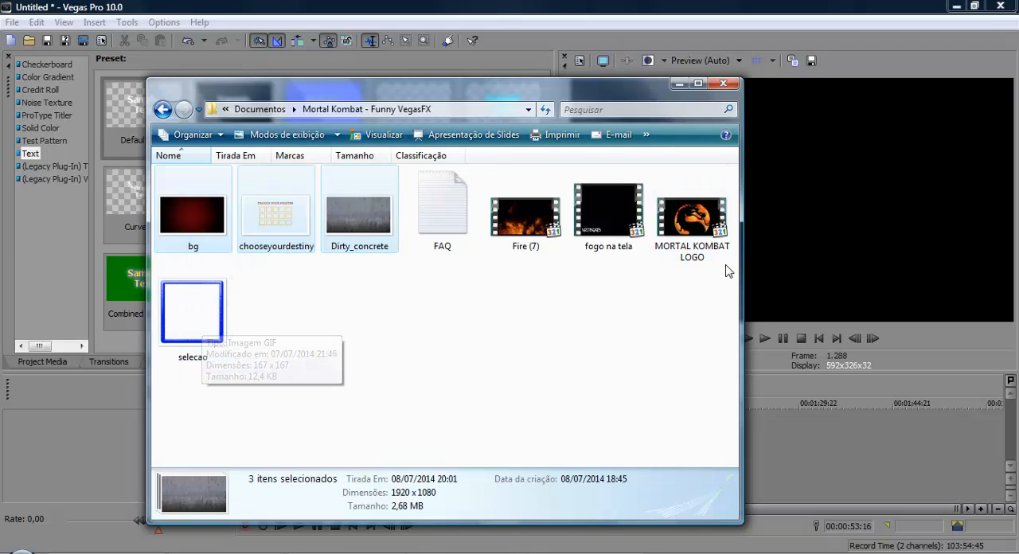
double_click(196, 230)
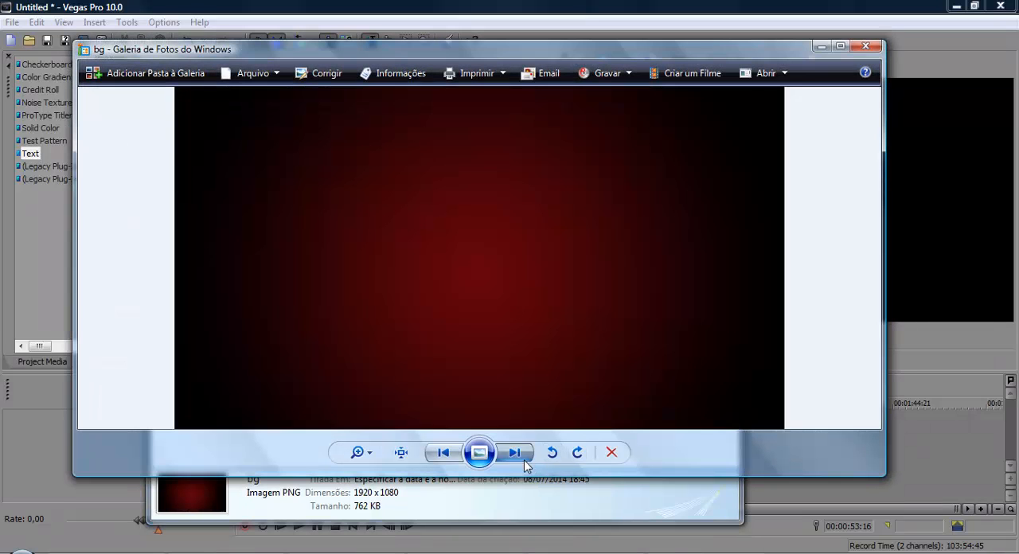
click(516, 453)
click(401, 452)
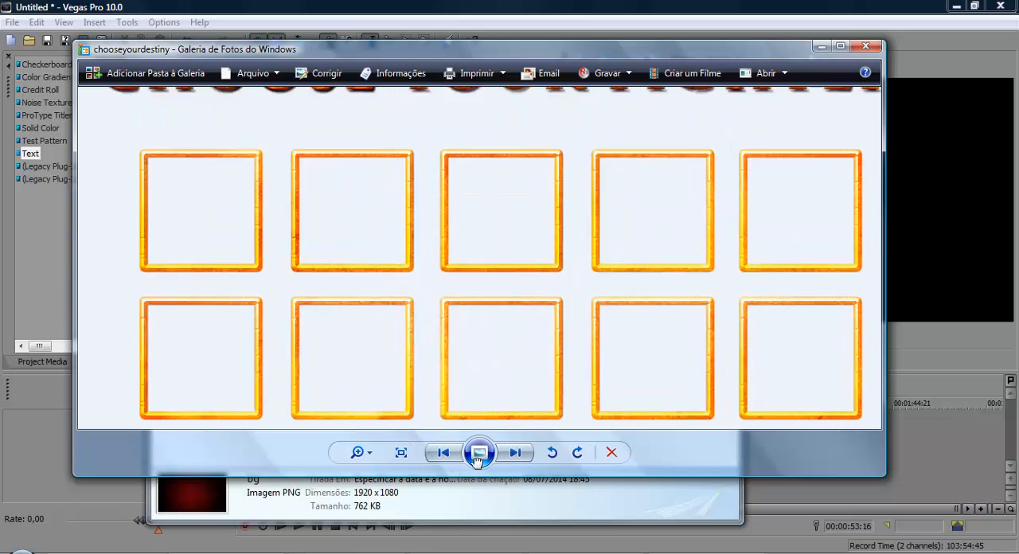
drag(435, 323, 477, 462)
scroll(694, 294, down, 5)
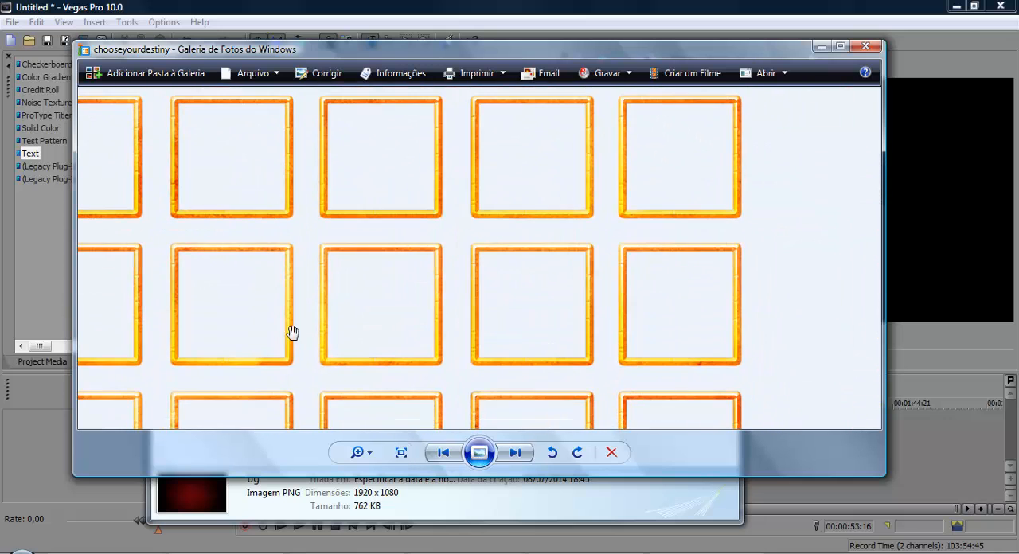
click(516, 452)
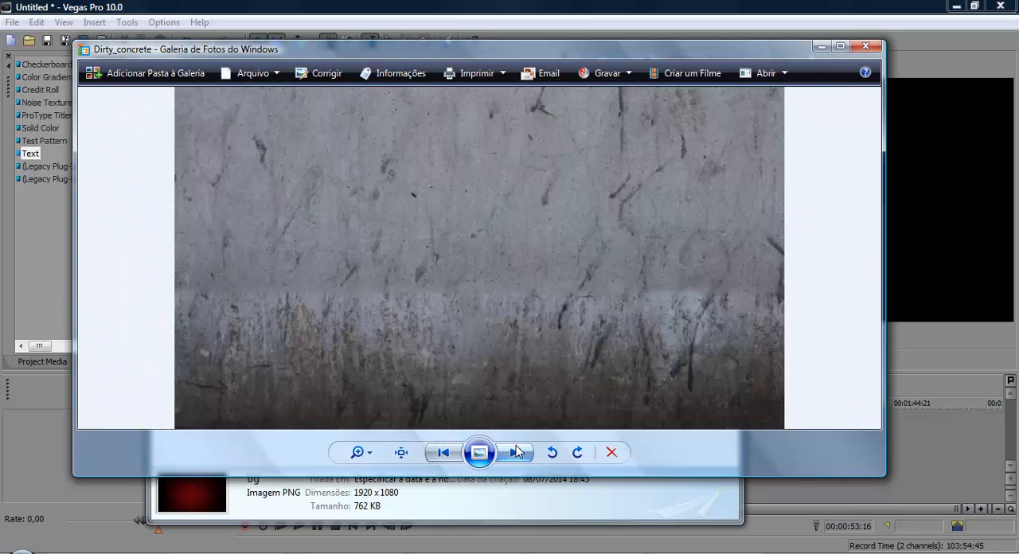
click(860, 46)
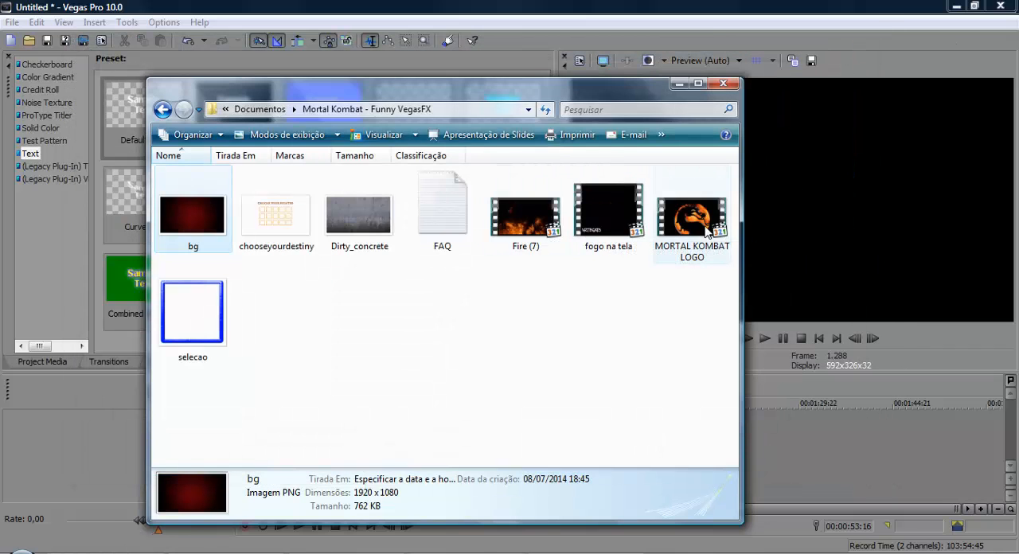
Step: Open the selecao GIF in the browser to check its animation, and close the browser
click(218, 331)
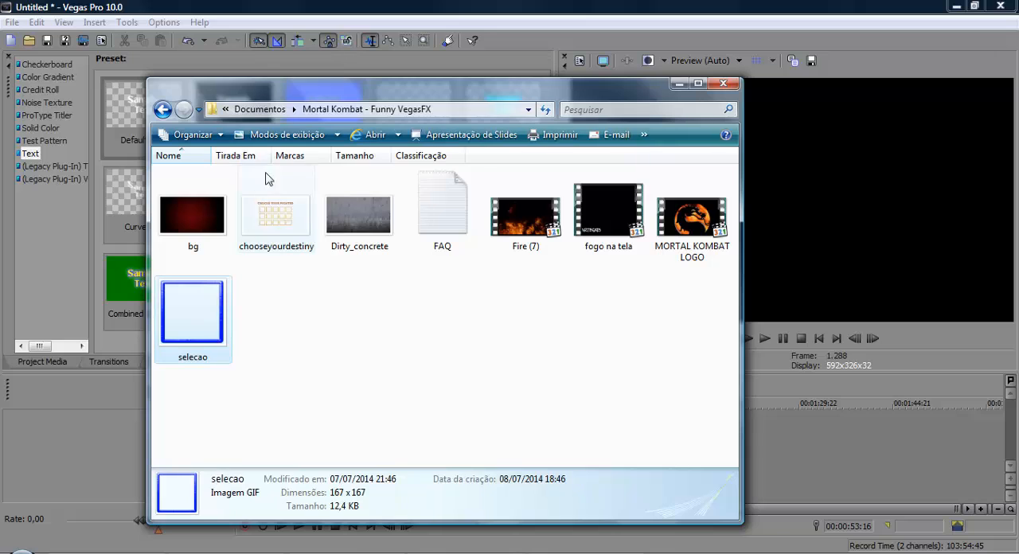
click(366, 135)
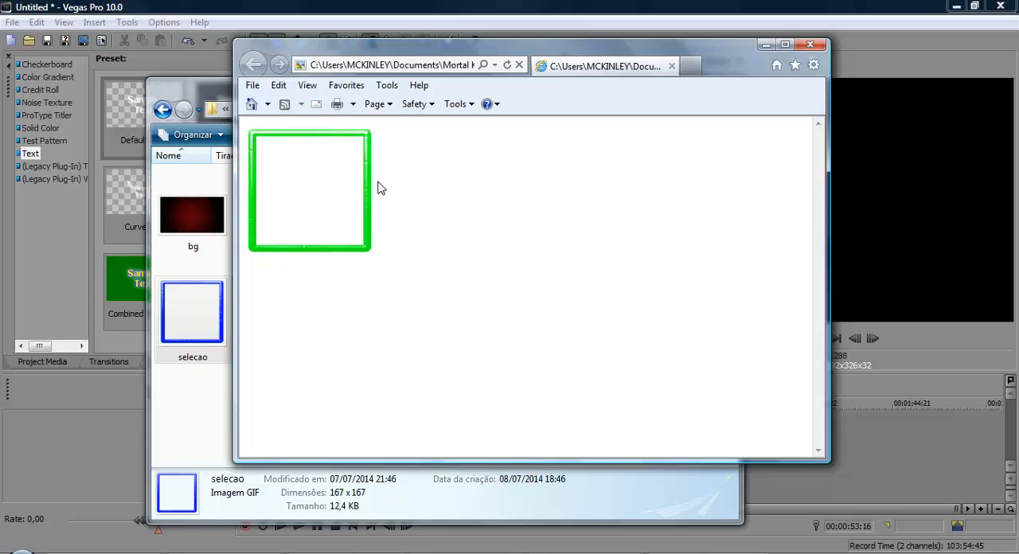
click(810, 44)
click(461, 352)
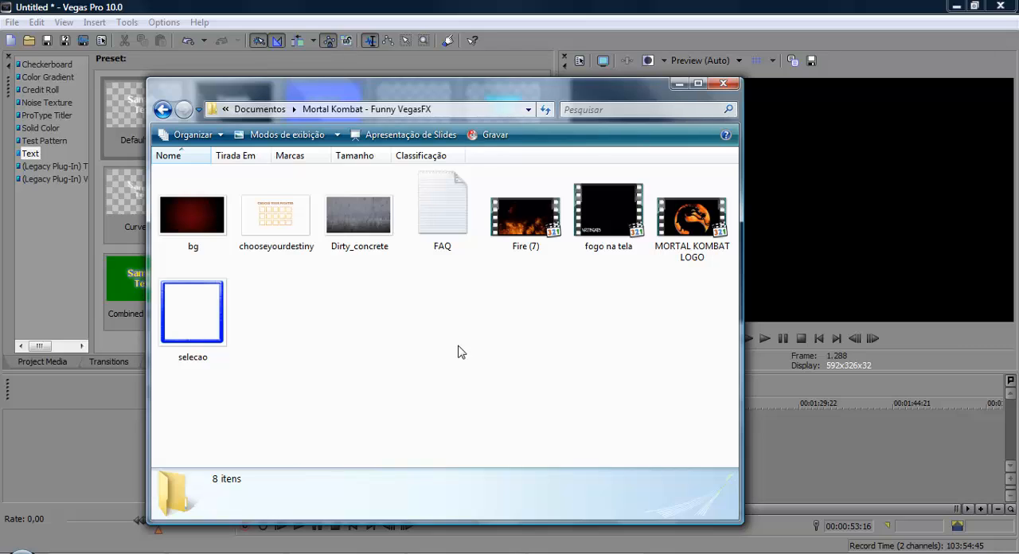
Step: Enlarge the file thumbnails in the Mortal Kombat - Funny VegasFX folder, keeping all its files in view
click(223, 203)
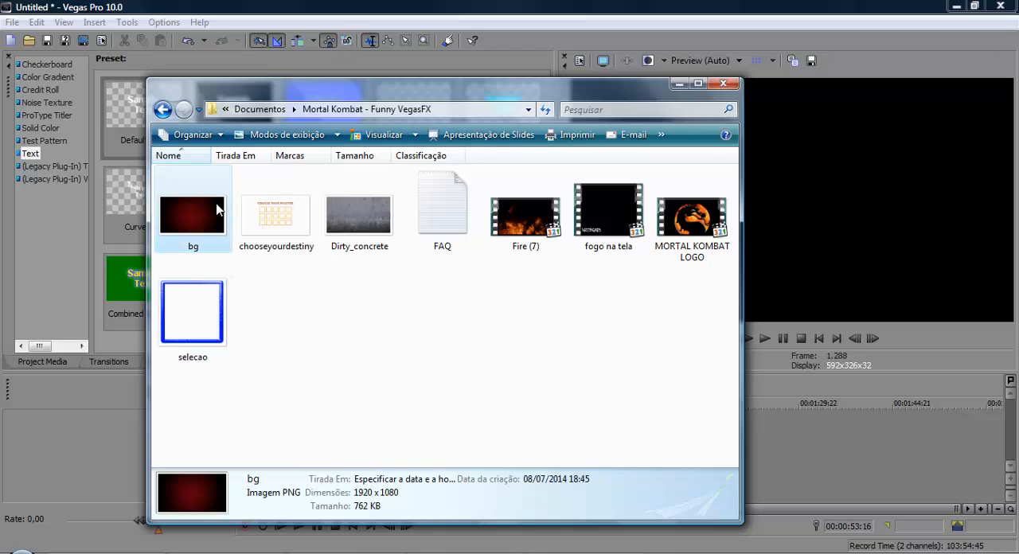
click(337, 134)
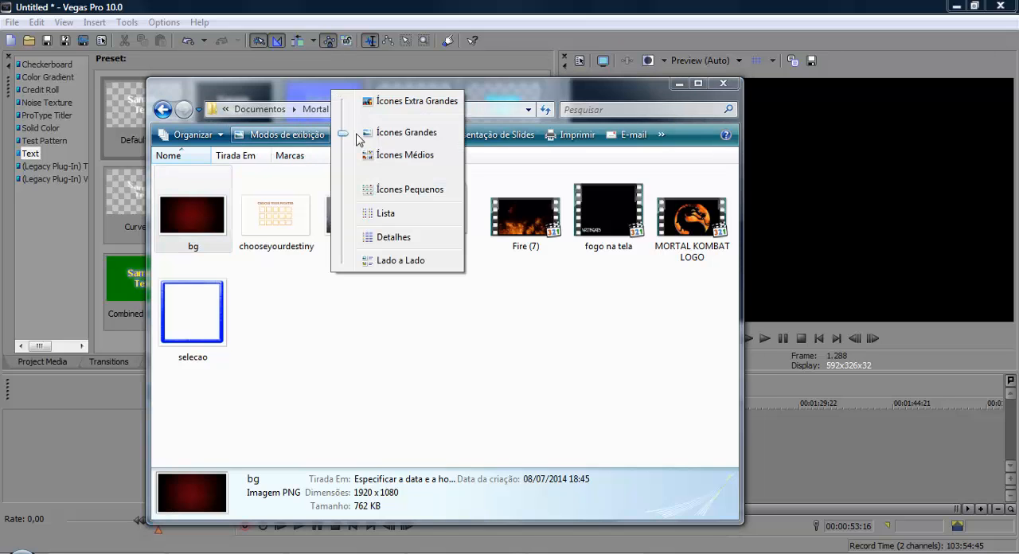
click(410, 102)
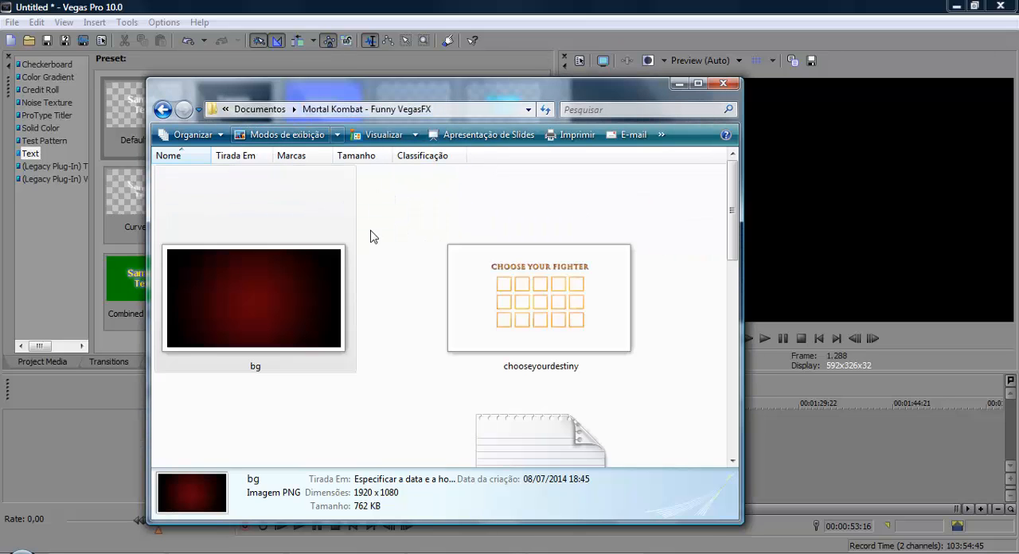
click(592, 195)
click(678, 237)
scroll(681, 240, down, 4)
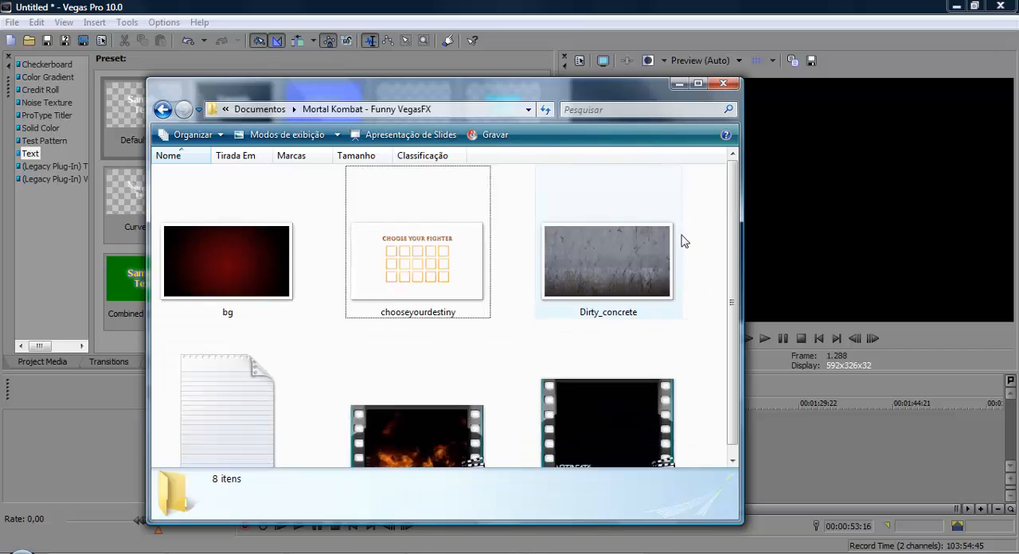
scroll(681, 239, up, 2)
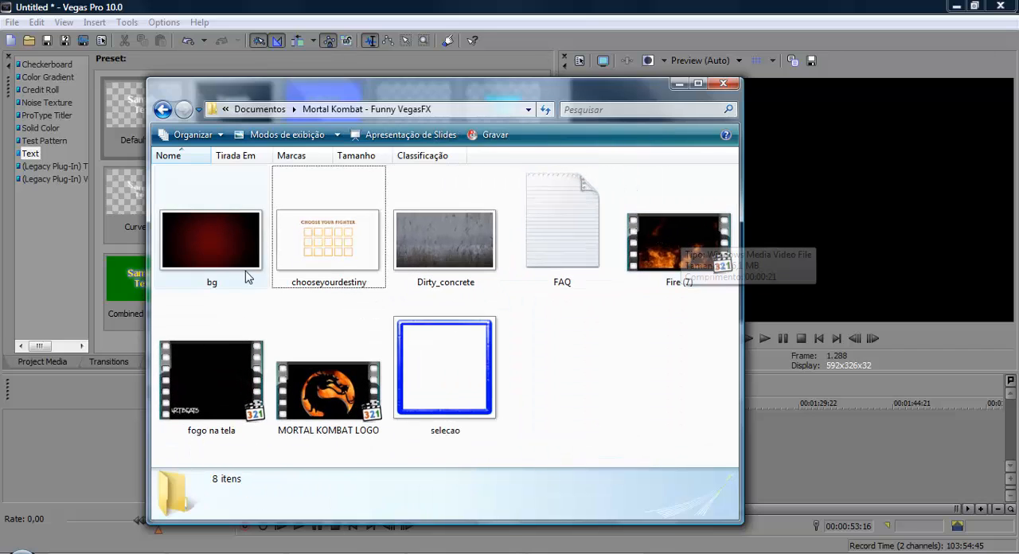
Step: Add the bg image to the start of the empty Vegas Pro timeline and place the cursor at 00:00:07:19
click(211, 239)
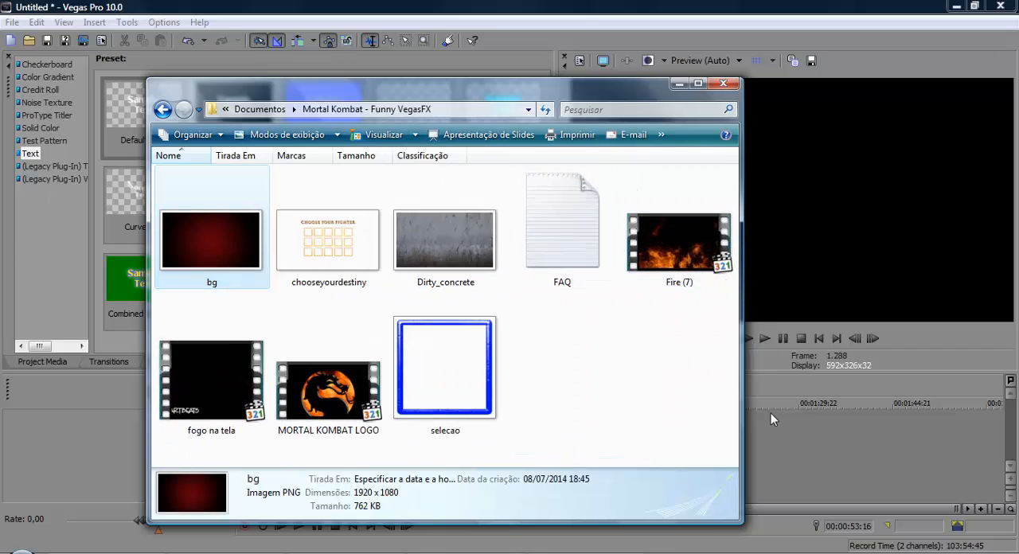
drag(211, 239, 285, 428)
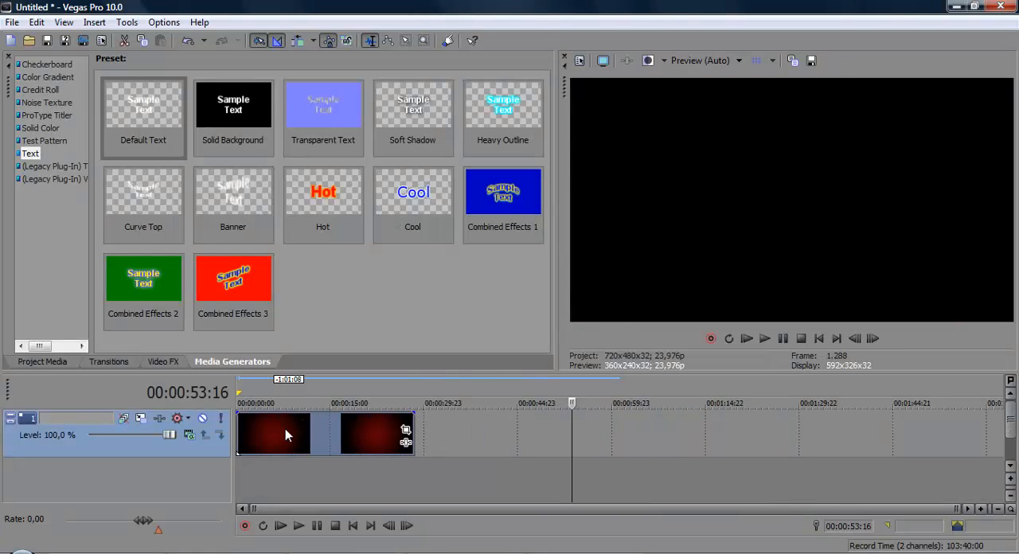
click(285, 429)
Step: Set the video preview quality to Preview (Half)
click(706, 60)
mouse_move(706, 93)
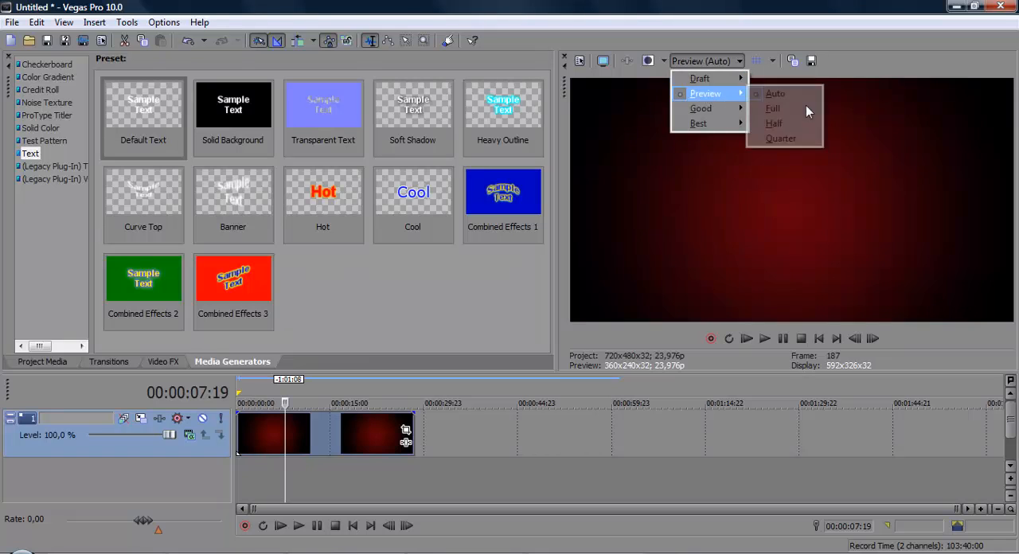
click(800, 126)
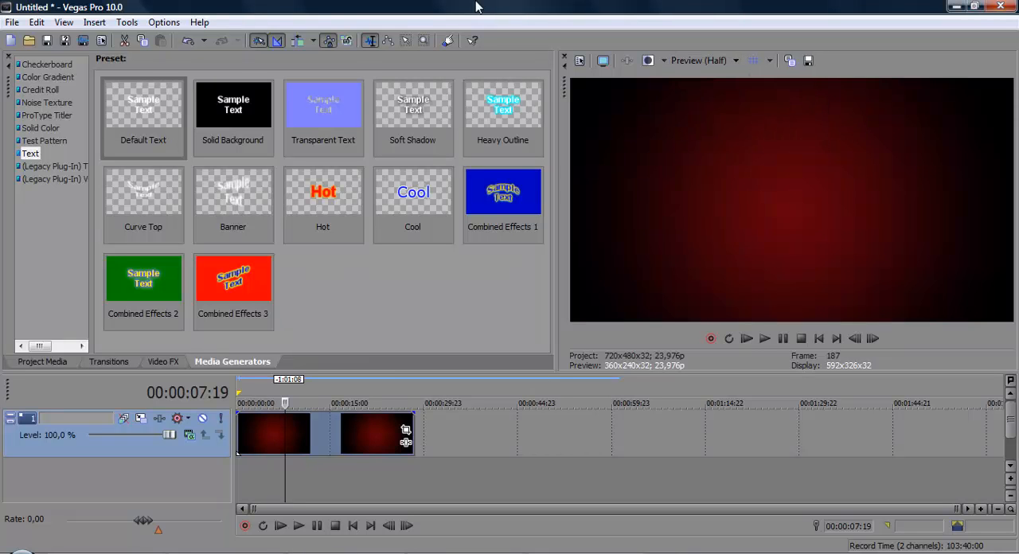
Step: Insert a video track above the bg image and add the Dirty_concrete image at its start, checking the picture beforehand
right_click(451, 441)
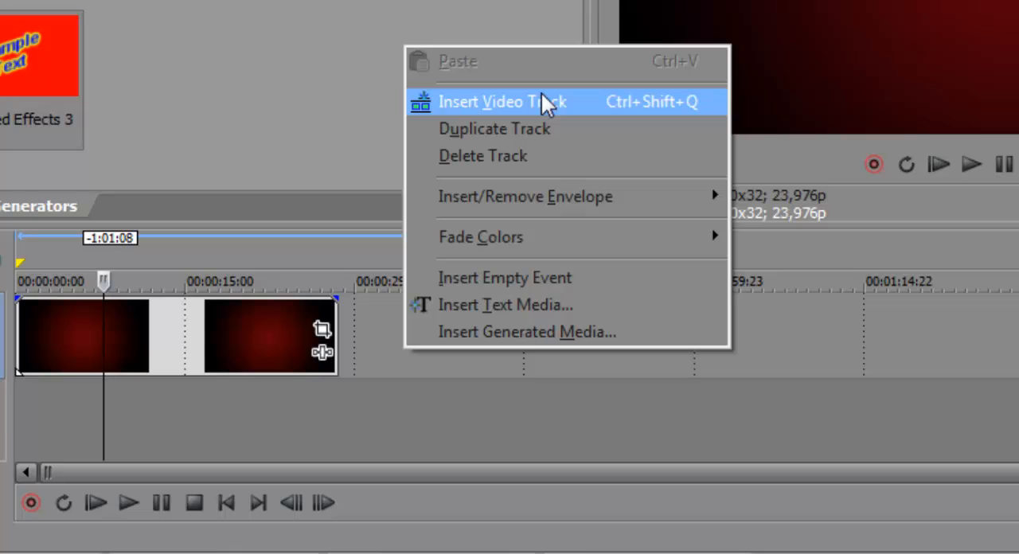
click(541, 95)
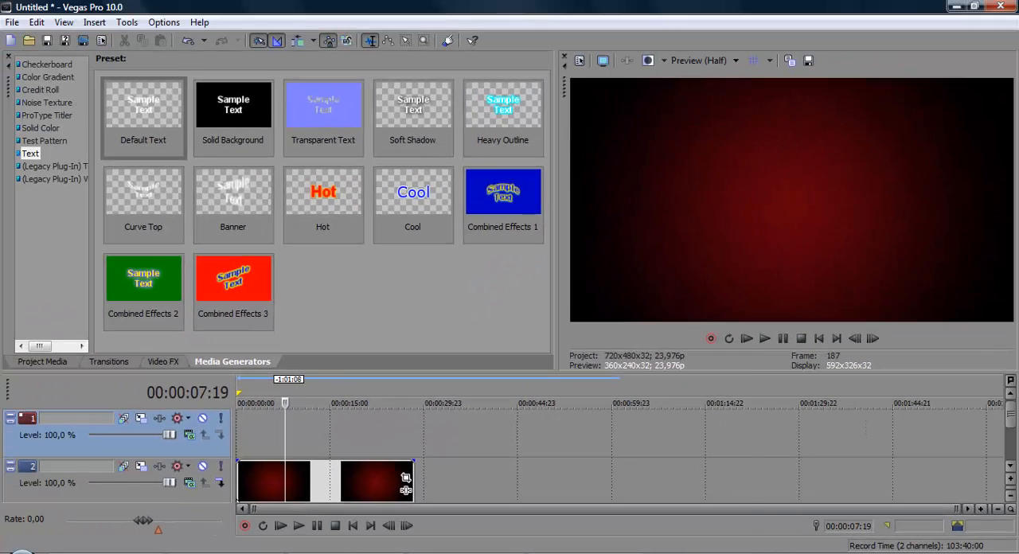
key(ctrl+i)
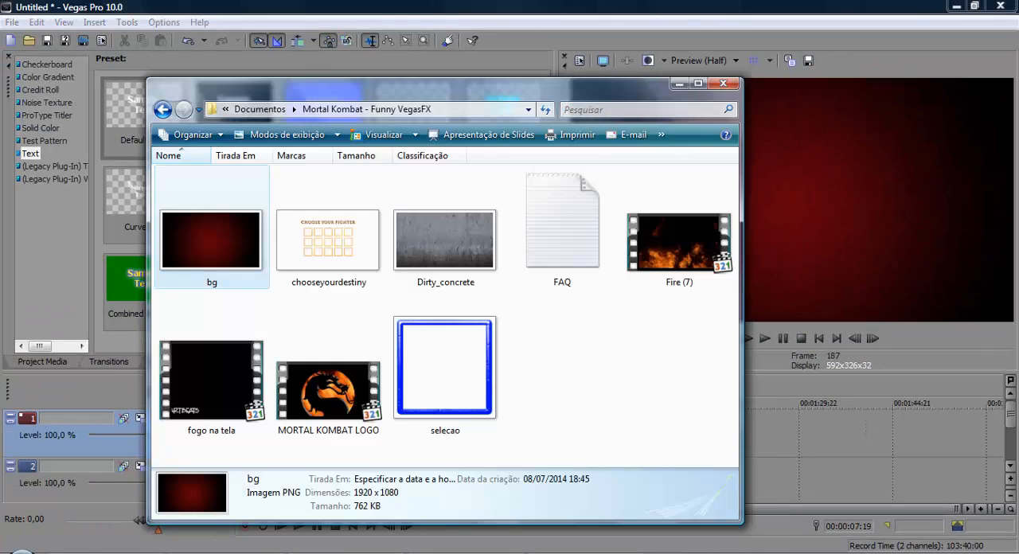
click(459, 229)
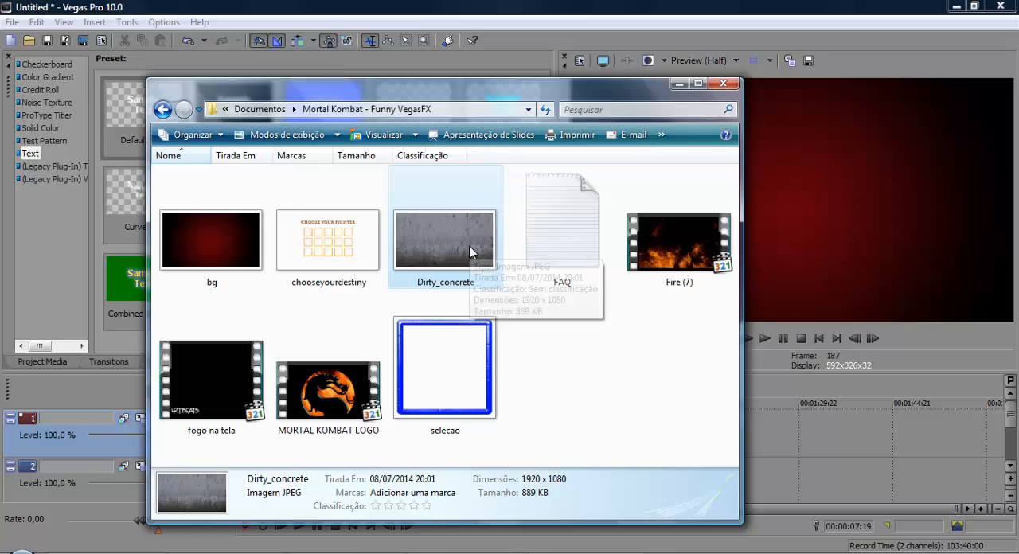
double_click(469, 245)
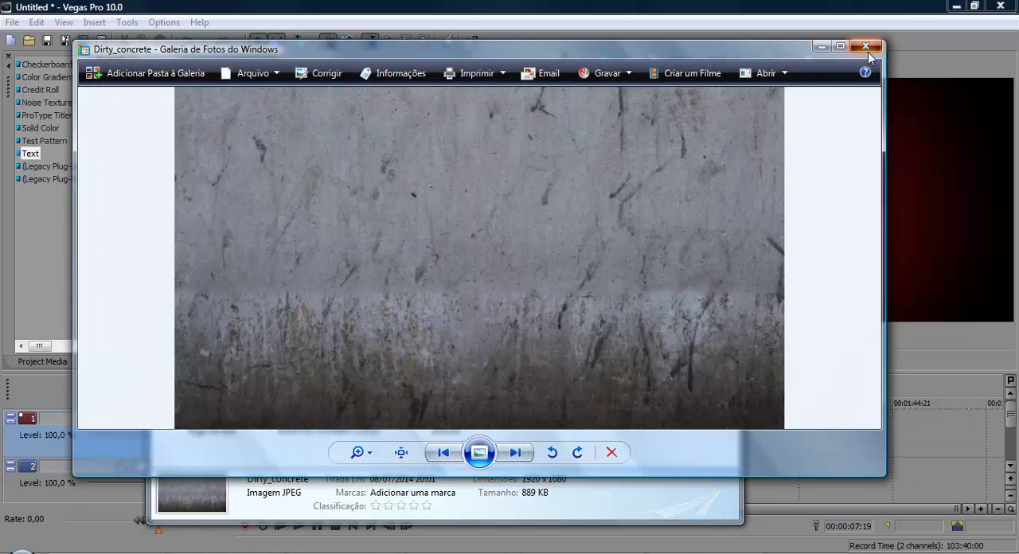
click(867, 50)
drag(489, 238, 425, 436)
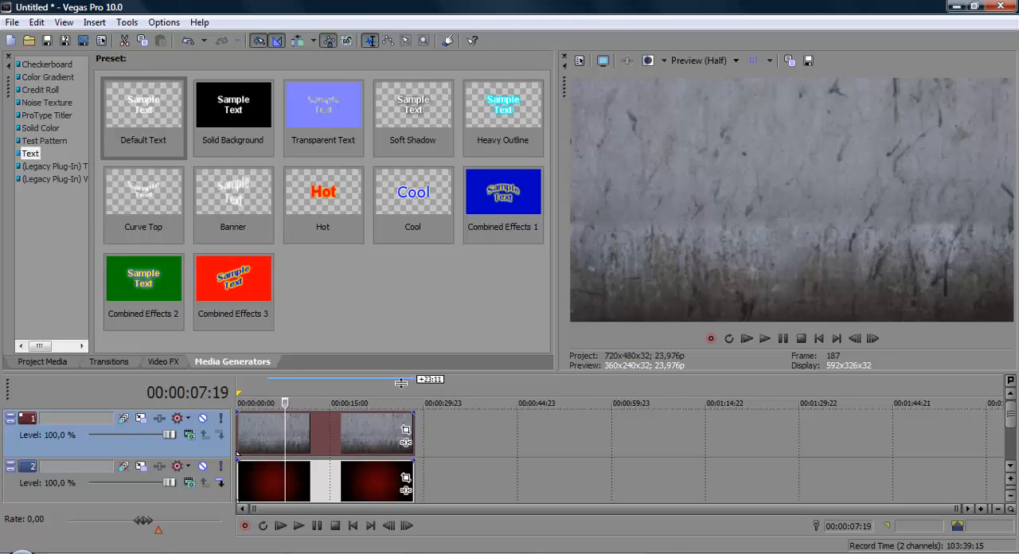
drag(415, 381, 417, 353)
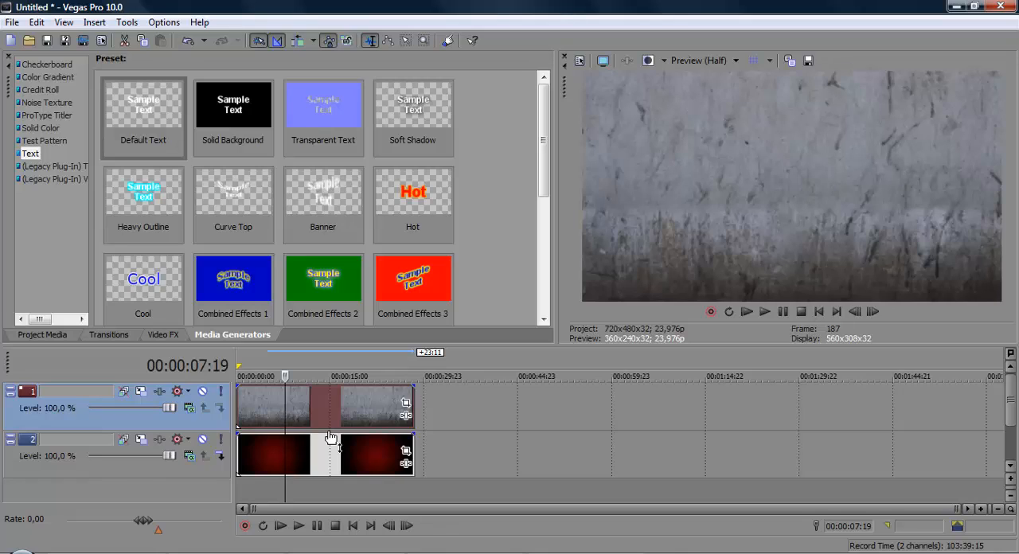
Step: Look through the Color Gradient media generator presets and pick out Elliptical White to Black
click(305, 457)
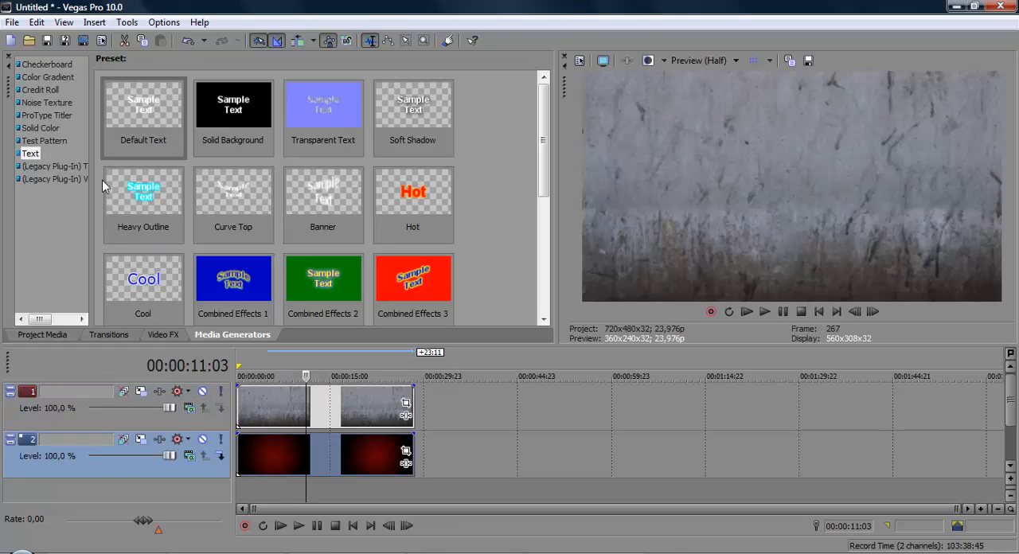
click(46, 79)
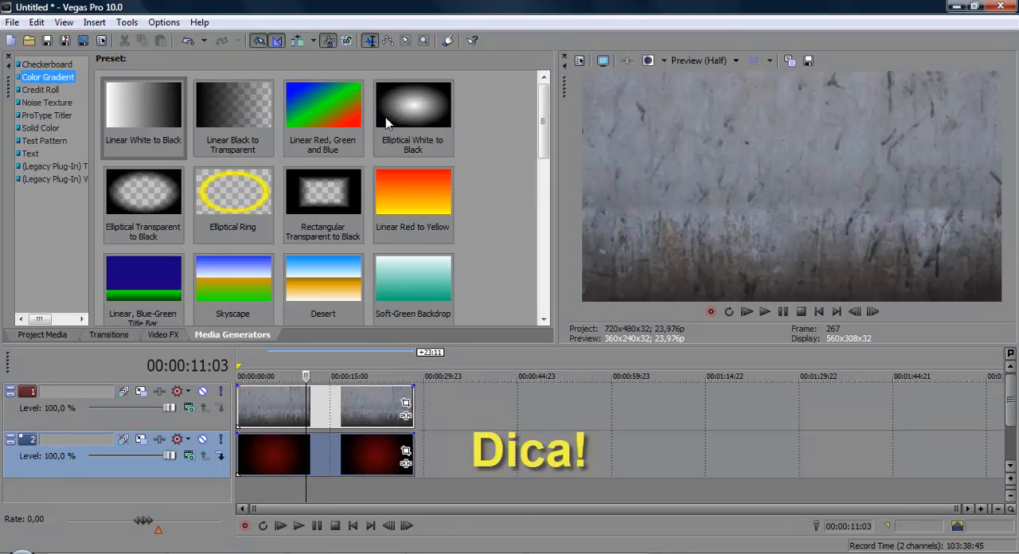
click(301, 553)
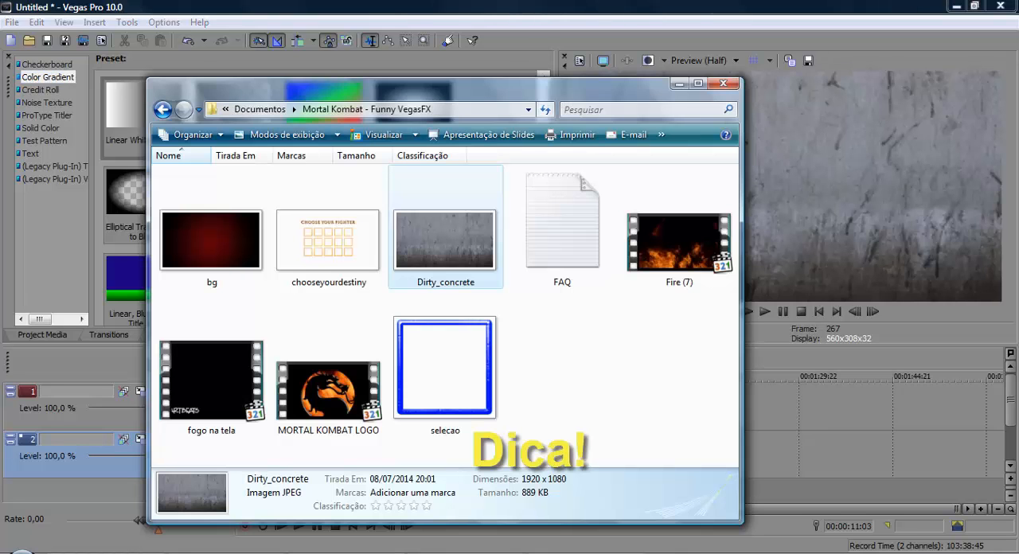
click(301, 553)
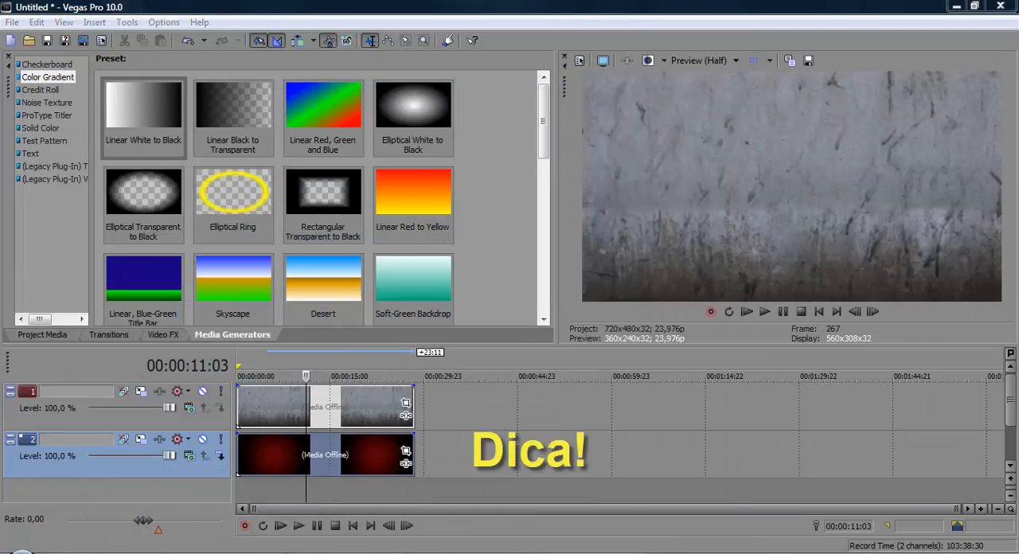
click(301, 553)
click(301, 552)
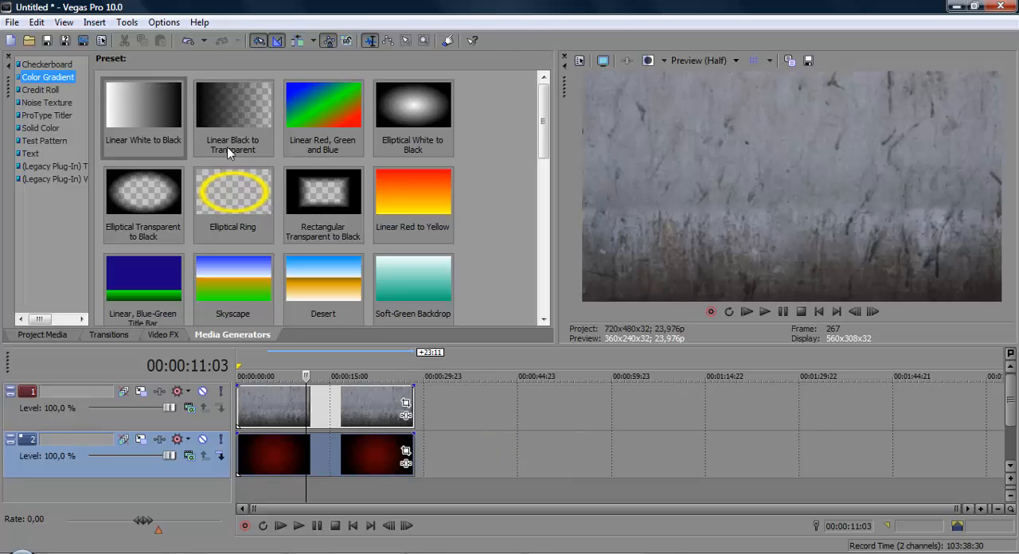
click(420, 114)
click(155, 553)
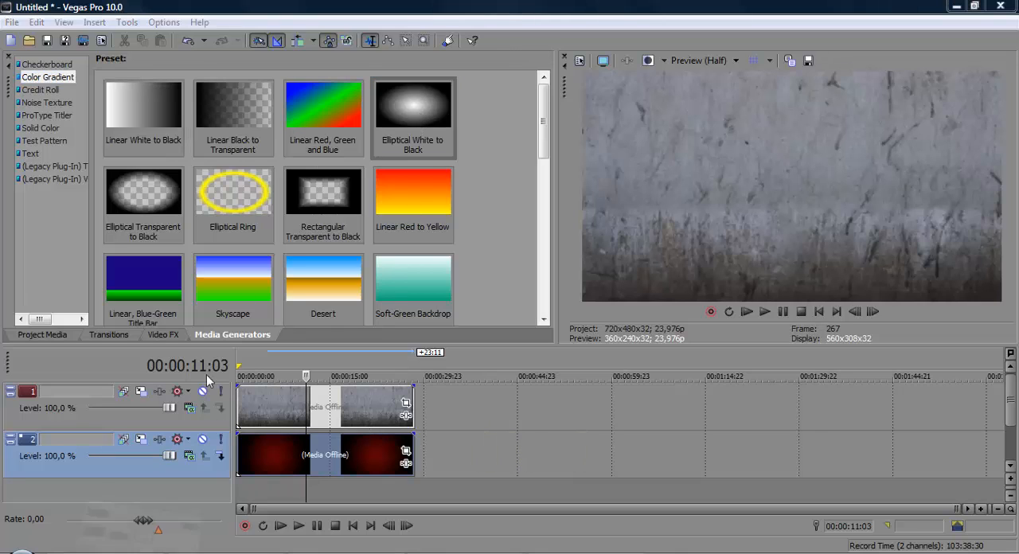
click(155, 553)
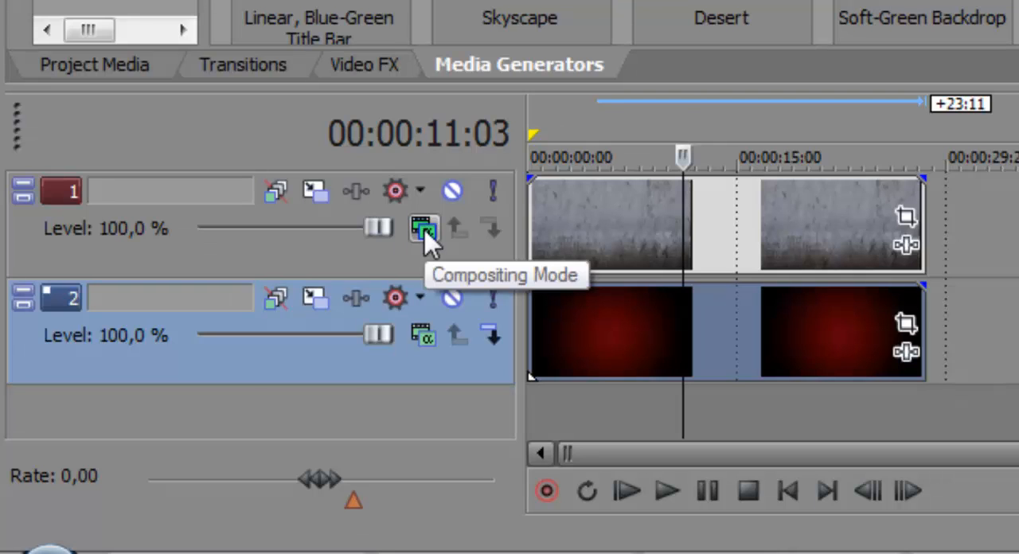
Step: Set the concrete track's compositing mode to Overlay and the video preview quality to Best (Full)
click(423, 227)
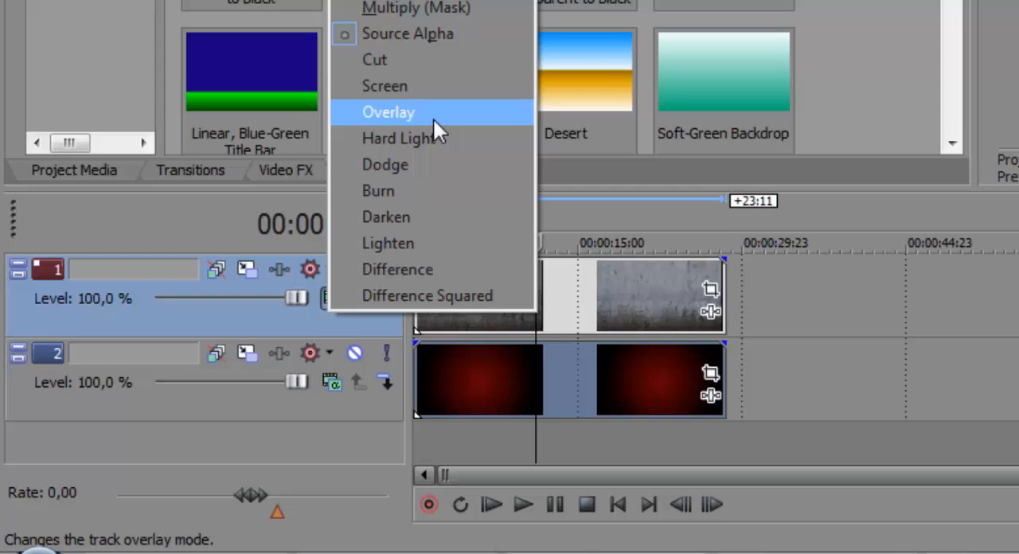
click(389, 160)
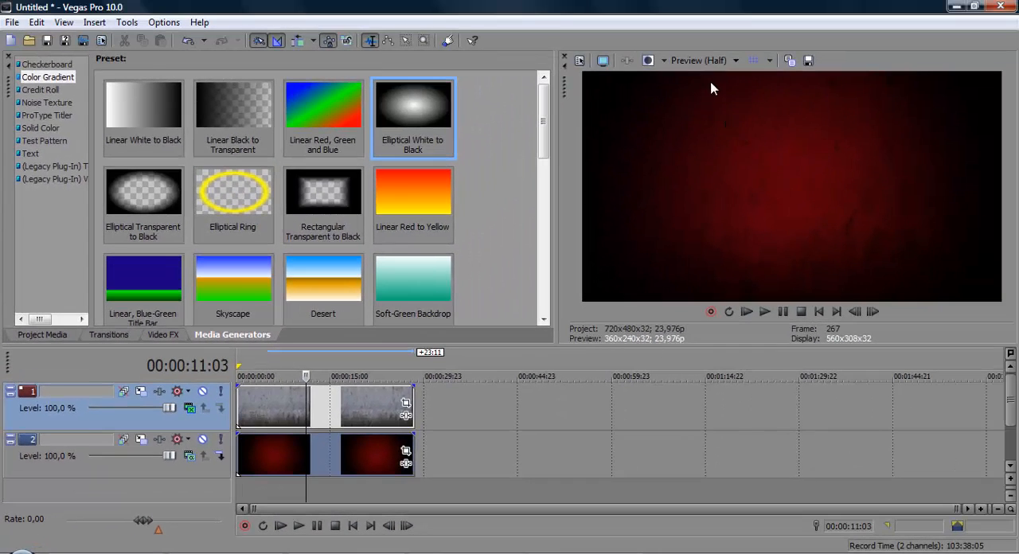
click(704, 61)
mouse_move(699, 124)
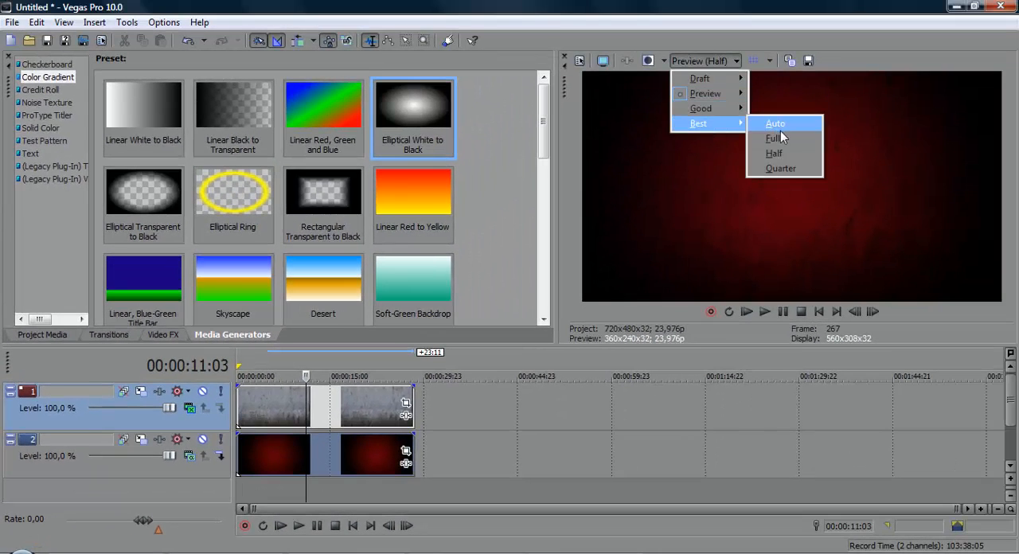
click(775, 139)
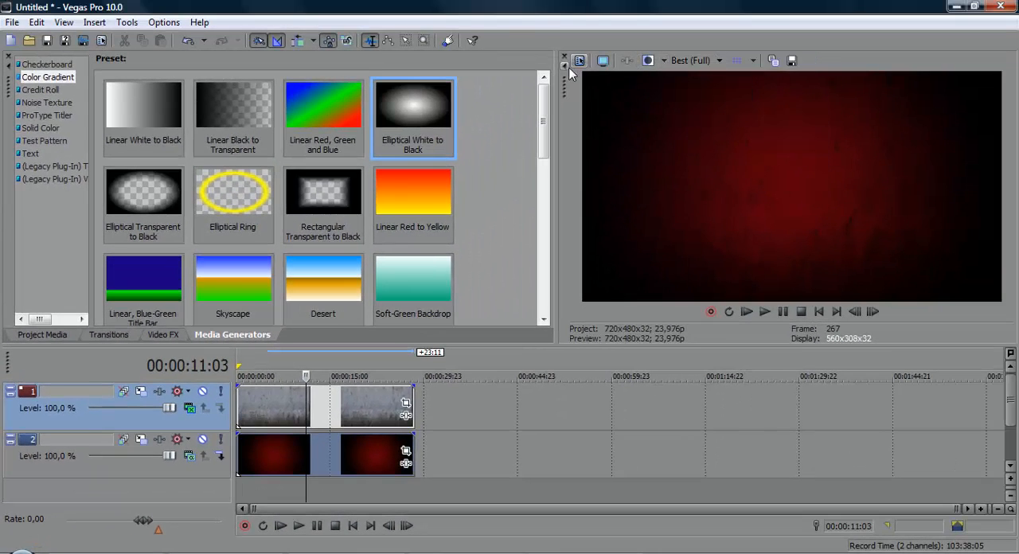
Step: Undock the video preview and enlarge its floating window for a closer look at the blended background
drag(565, 91, 303, 46)
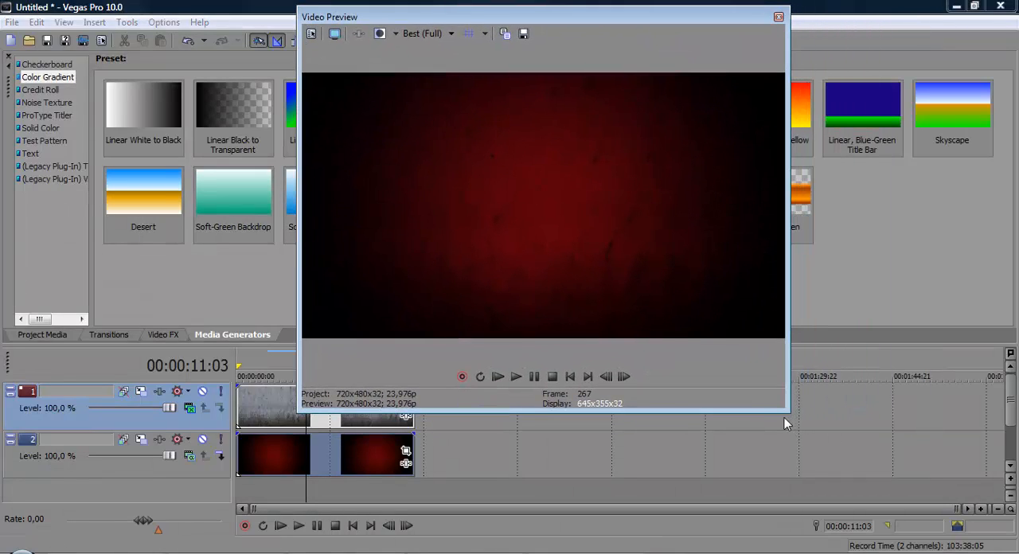
drag(789, 422, 831, 450)
drag(988, 515, 1006, 517)
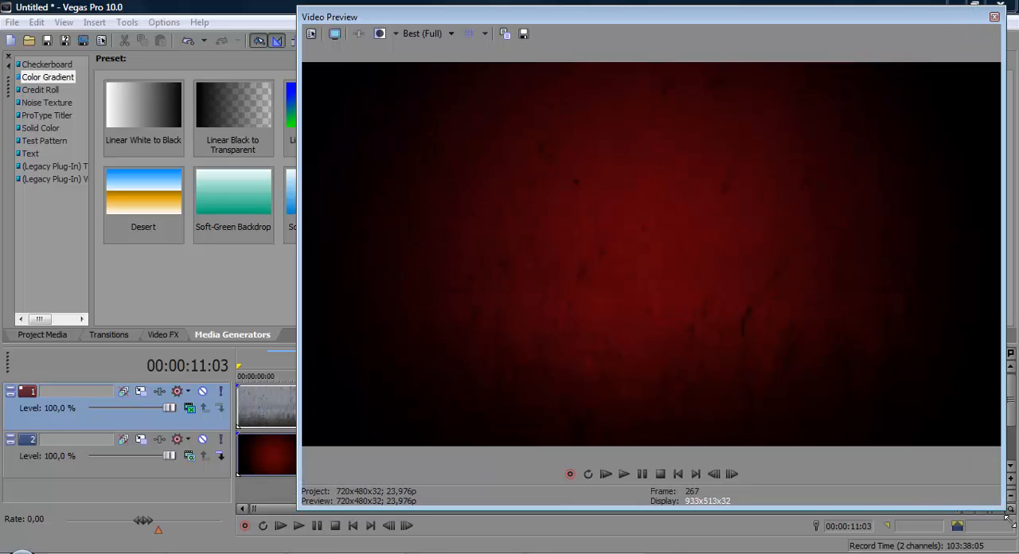
Step: Mute and unmute the concrete track repeatedly to compare the background with and without the texture
click(203, 392)
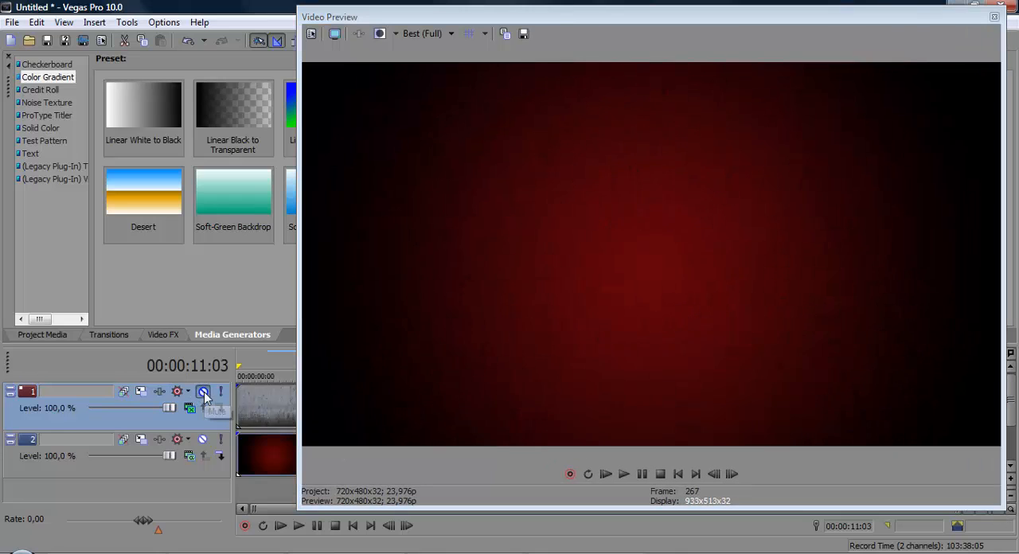
click(203, 392)
click(204, 392)
click(204, 392)
click(204, 392)
click(204, 392)
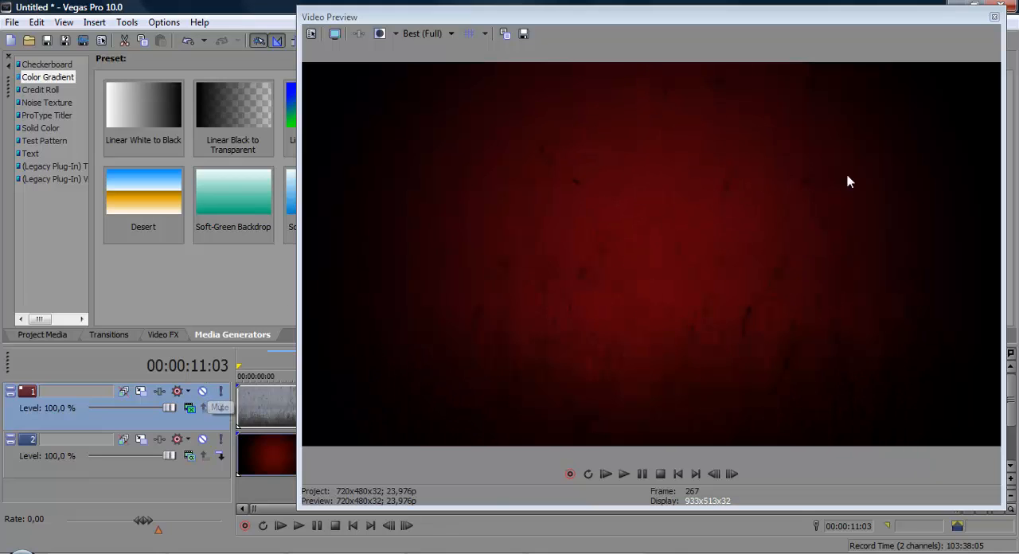
Step: Dock the video preview again and widen the media generators area beside it
double_click(751, 17)
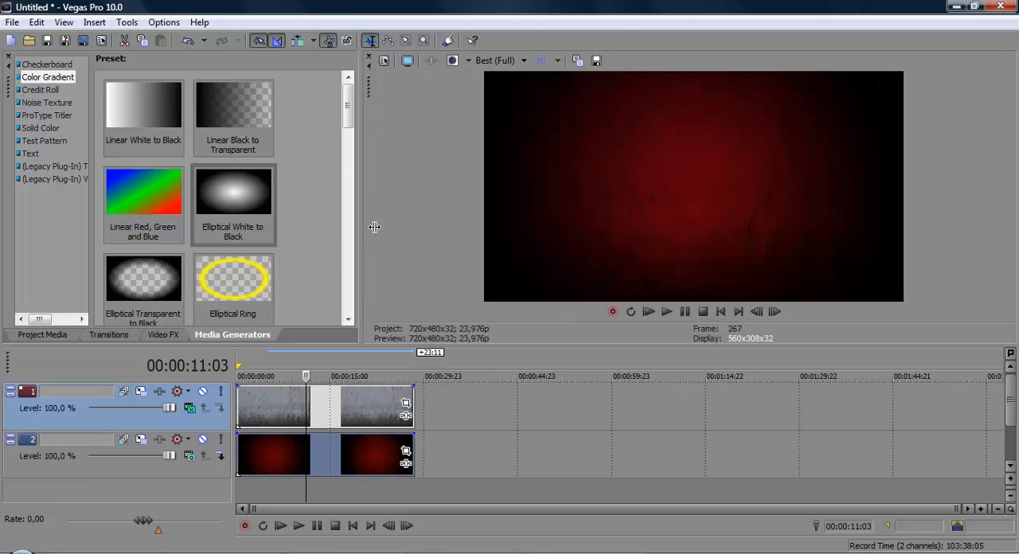
drag(373, 228, 496, 216)
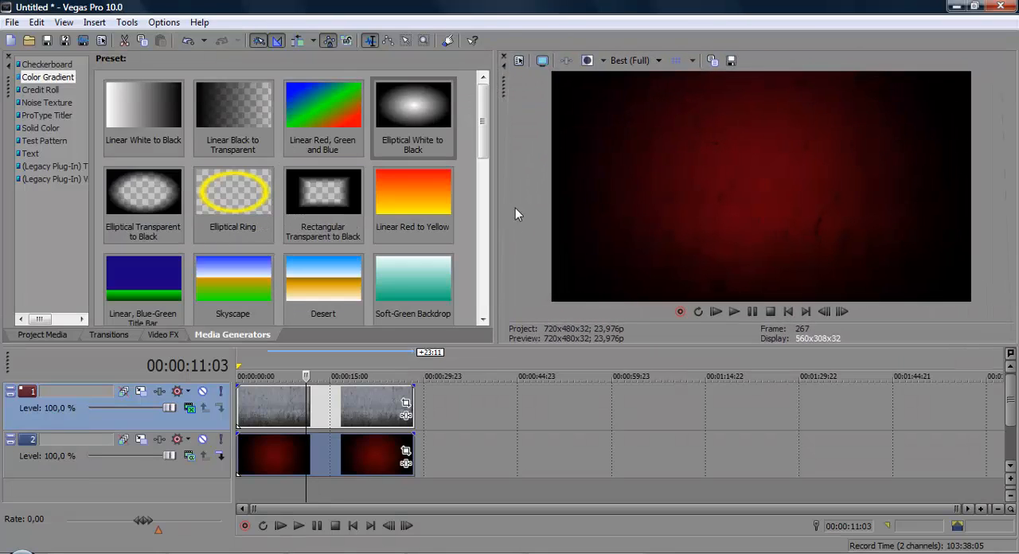
Step: Insert another video track above the concrete track and set the video preview quality to Preview (Half)
right_click(480, 399)
click(555, 265)
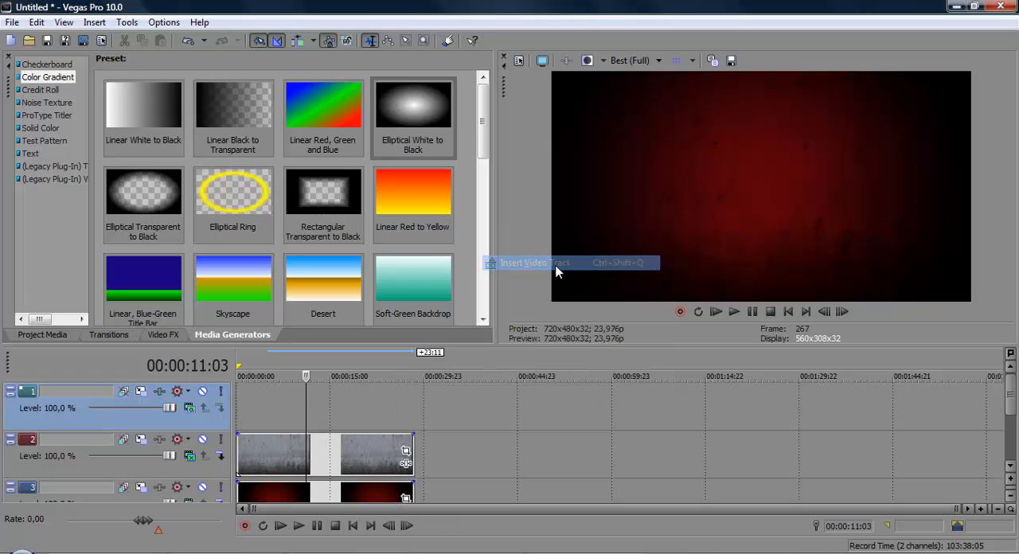
click(647, 61)
mouse_move(649, 93)
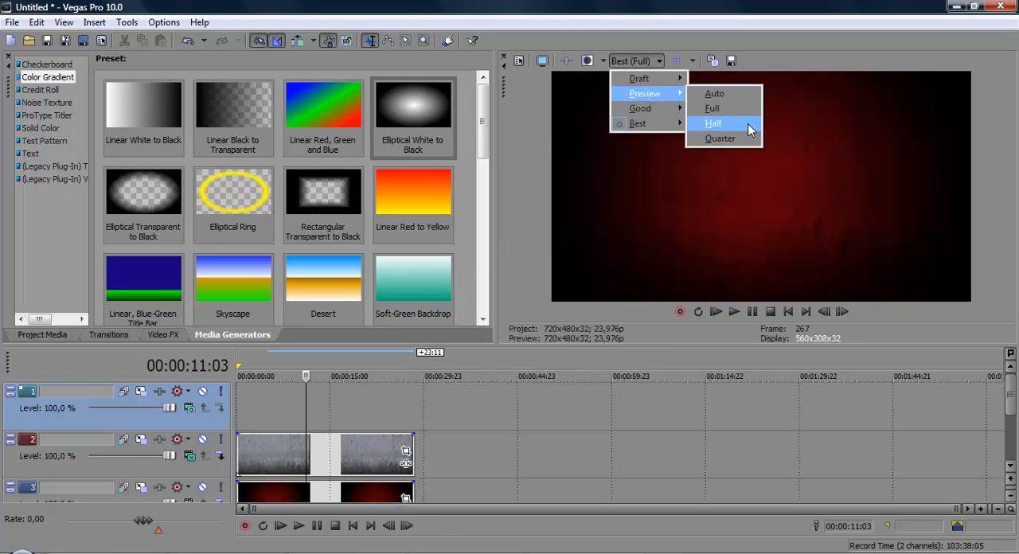
click(747, 123)
Step: Add the chooseyourdestiny image at the start of the new top track, match its length to the events below, and show all three tracks
click(167, 552)
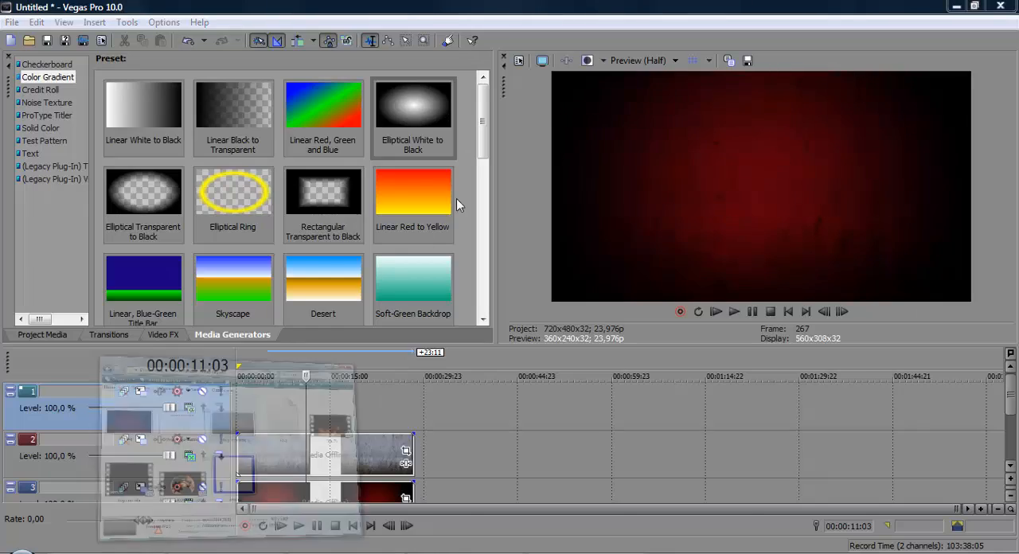
click(330, 264)
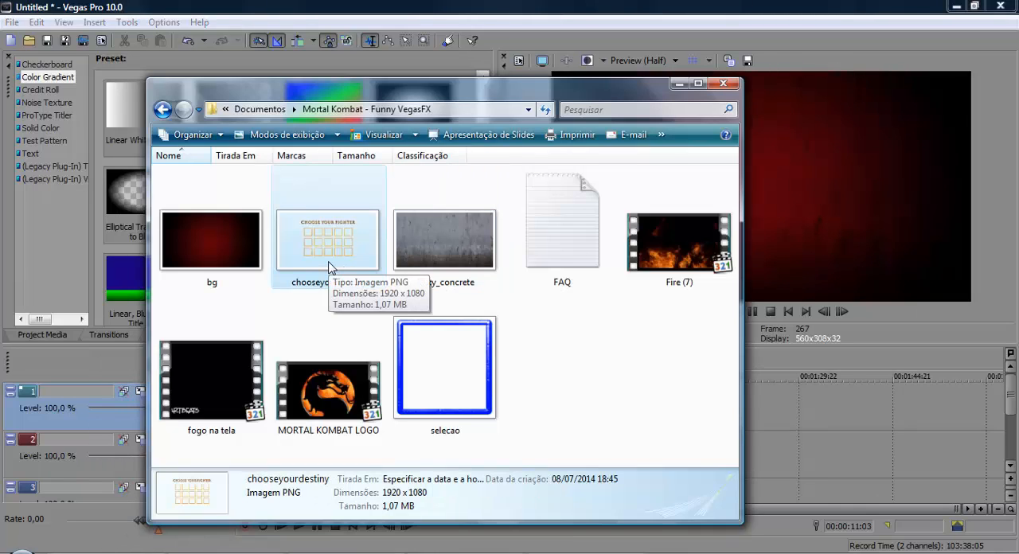
mouse_move(346, 263)
mouse_down()
mouse_move(800, 402)
mouse_move(783, 413)
mouse_move(771, 401)
mouse_move(628, 413)
mouse_move(304, 417)
mouse_up()
drag(394, 413, 420, 413)
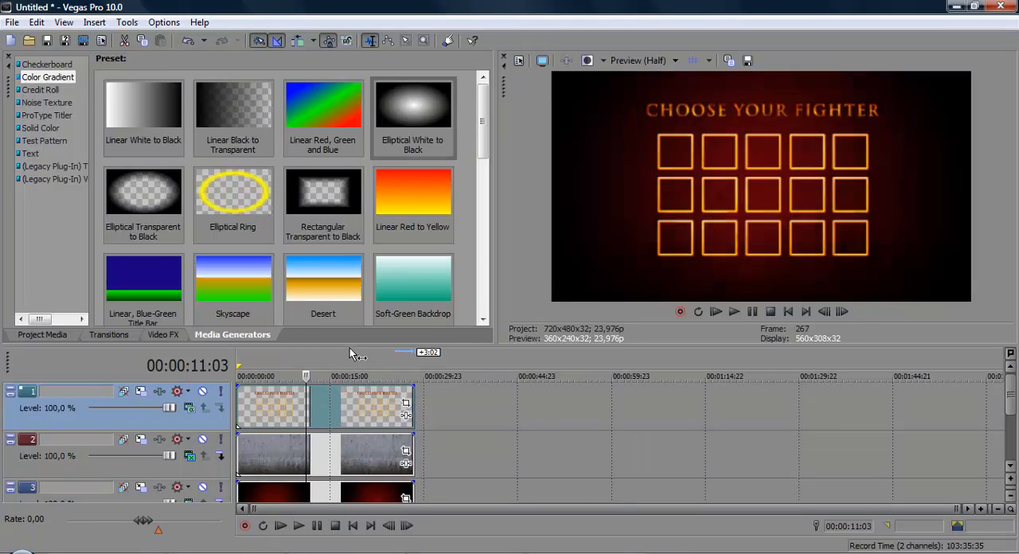
drag(350, 347, 505, 304)
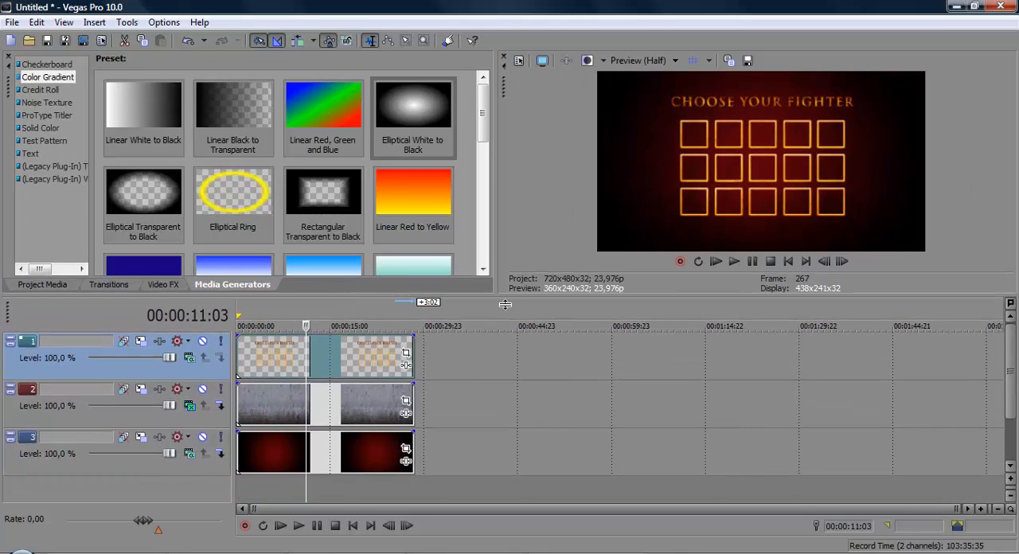
Step: Review the three stacked background events one by one, leaving the cursor at 00:00:06:23 on the chooseyourdestiny event
click(361, 348)
click(346, 399)
click(315, 442)
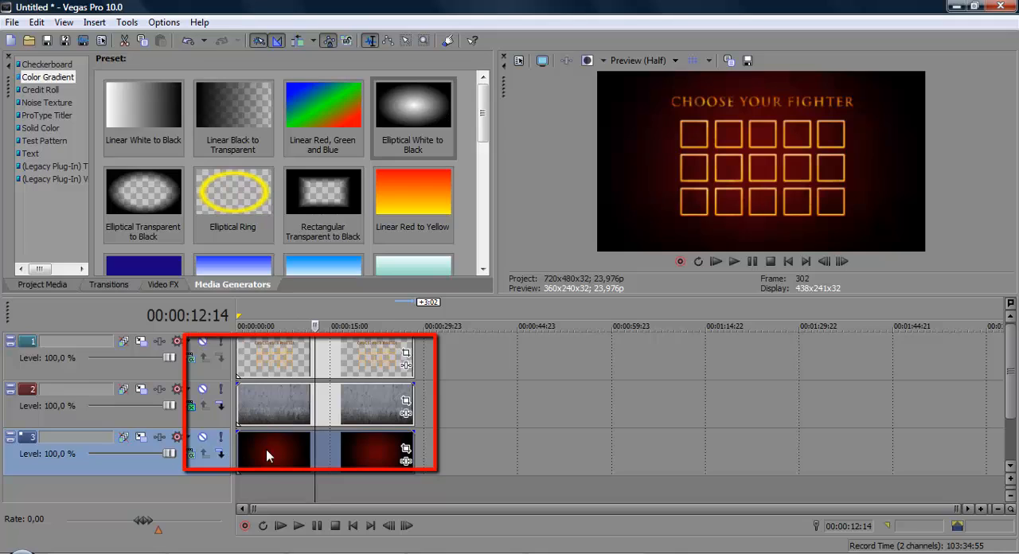
click(266, 449)
click(280, 408)
click(291, 352)
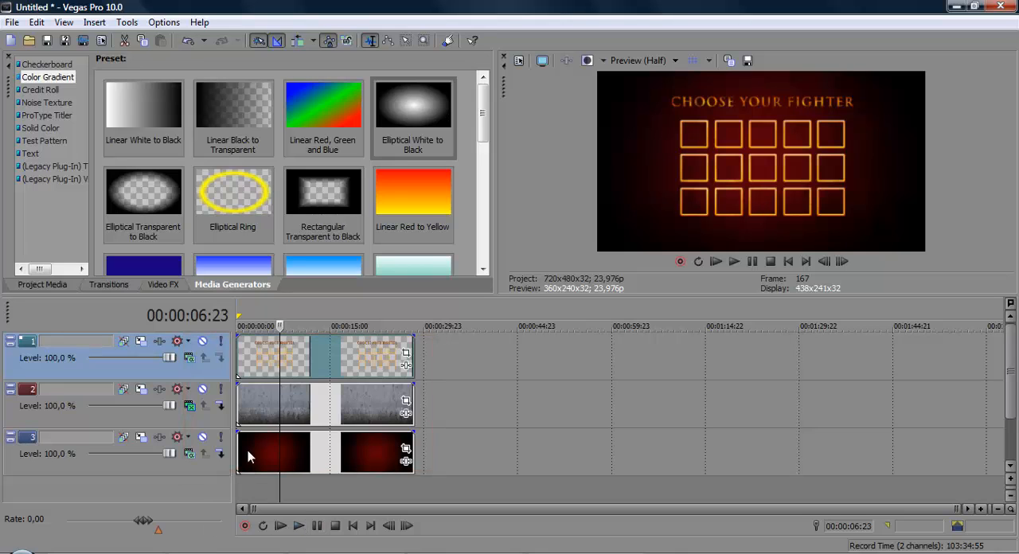
scroll(649, 412, up, 5)
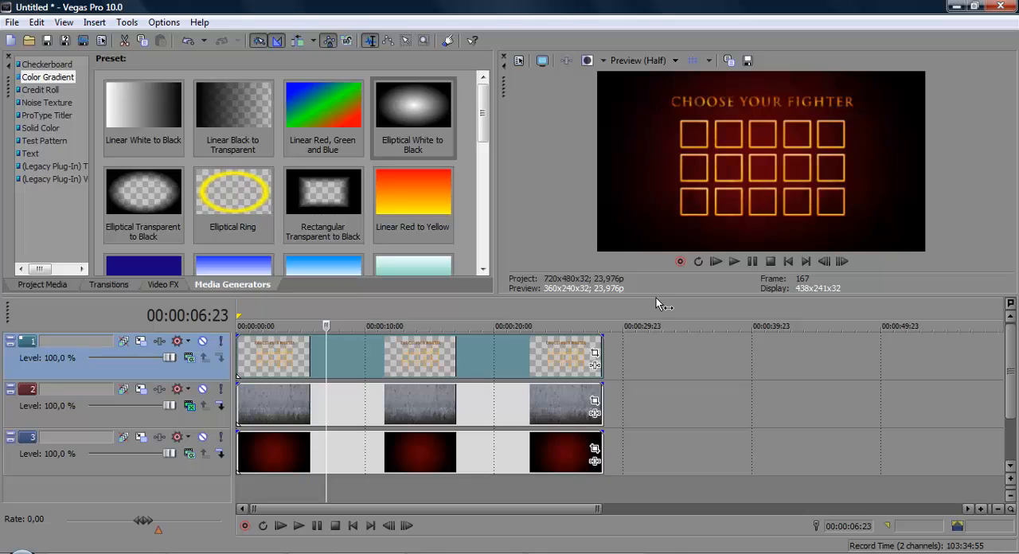
drag(657, 298, 655, 352)
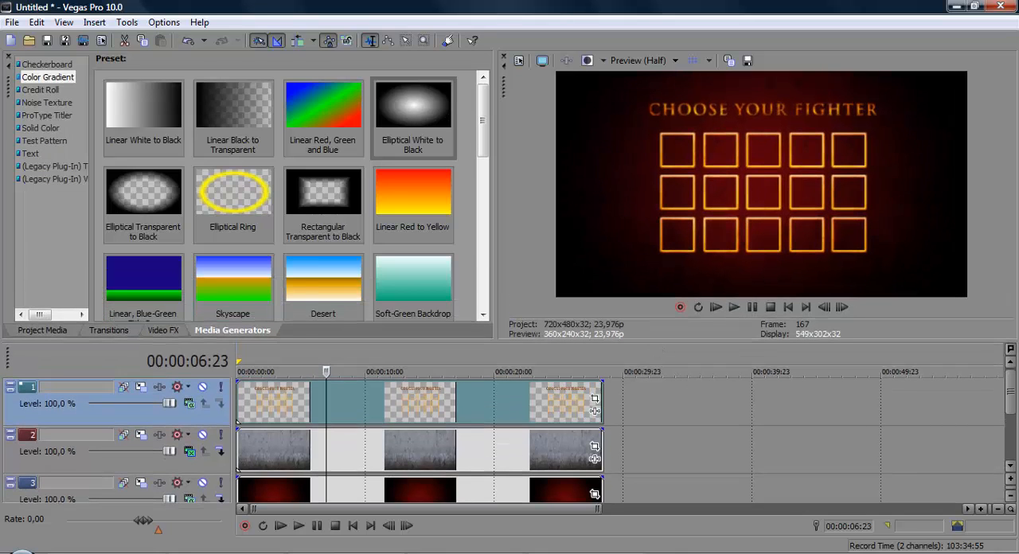
Step: Open the MK select player - Funny VegasFX folder from the personal user folder and browse its files for the character images
click(23, 551)
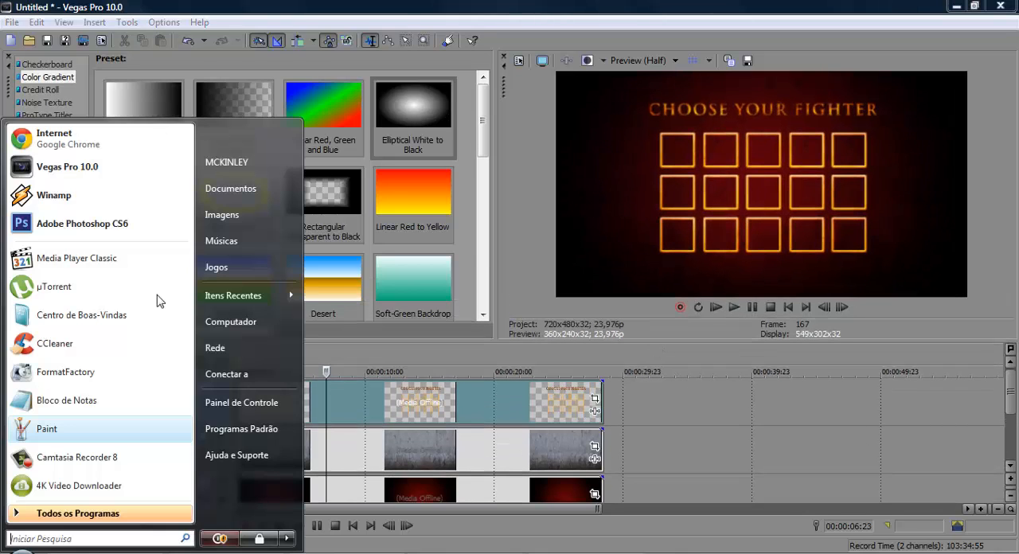
click(226, 162)
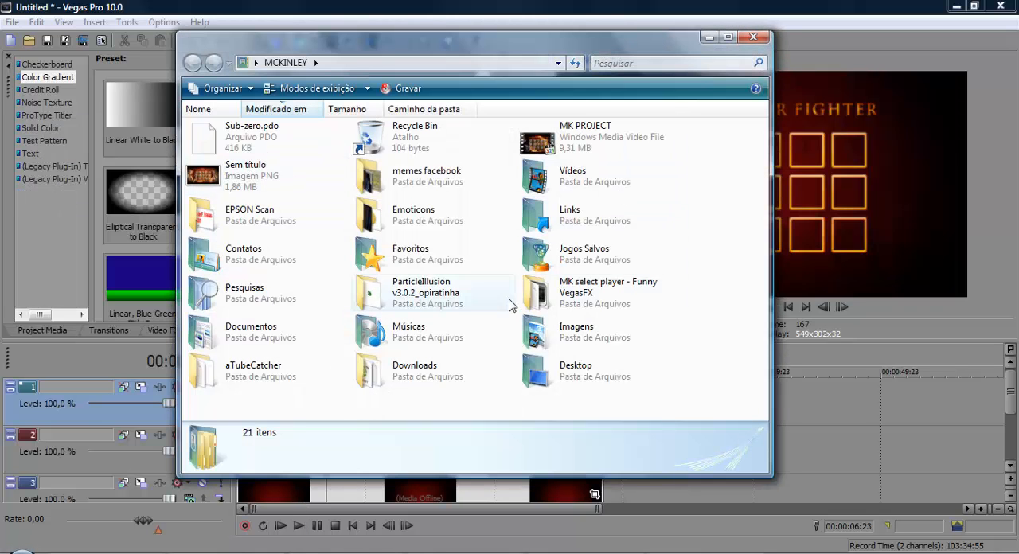
click(601, 285)
double_click(601, 285)
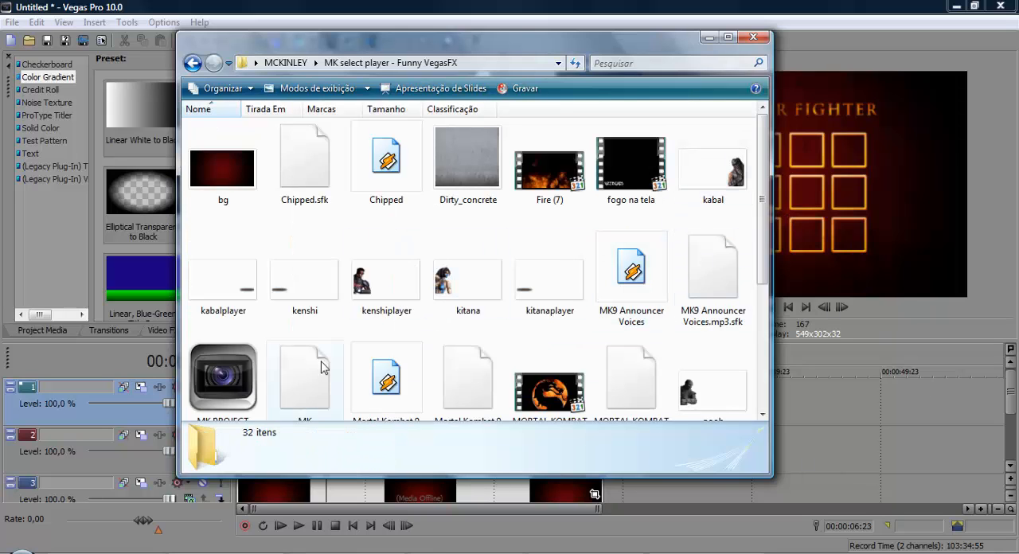
scroll(398, 296, down, 3)
scroll(398, 296, up, 3)
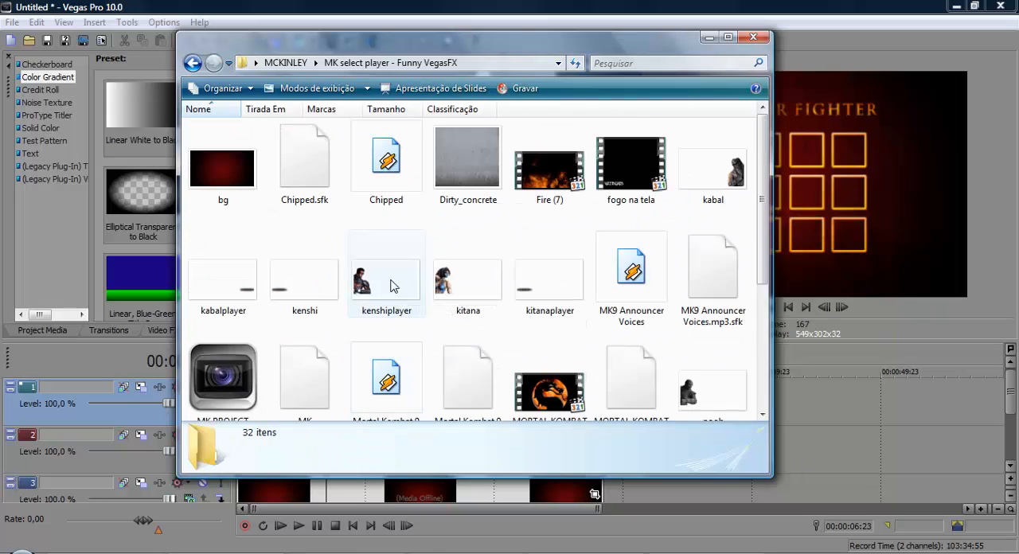
Step: Preview the kabalplayer image and flip on to the kenshi name image in the photo viewer, closing the viewer when done
click(389, 288)
double_click(251, 292)
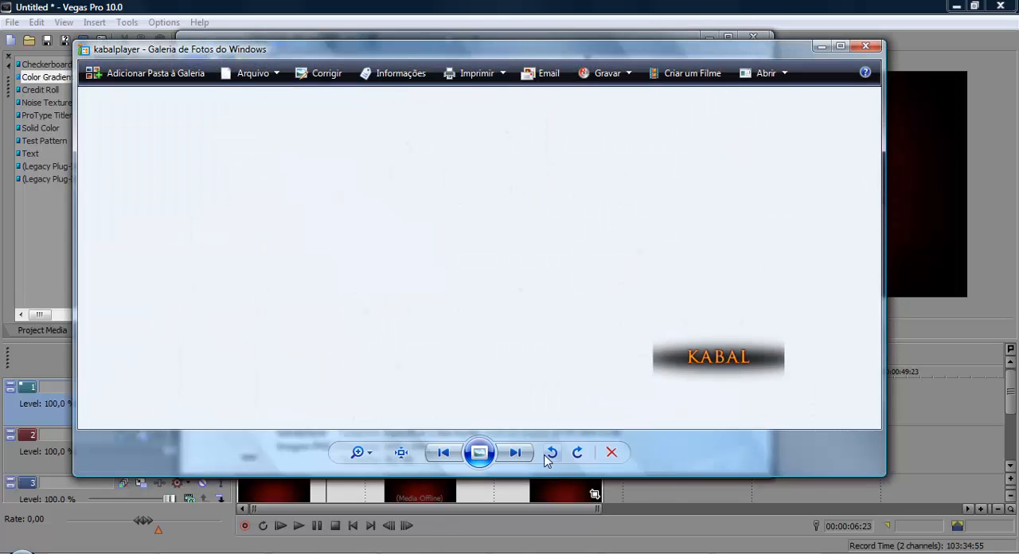
click(515, 452)
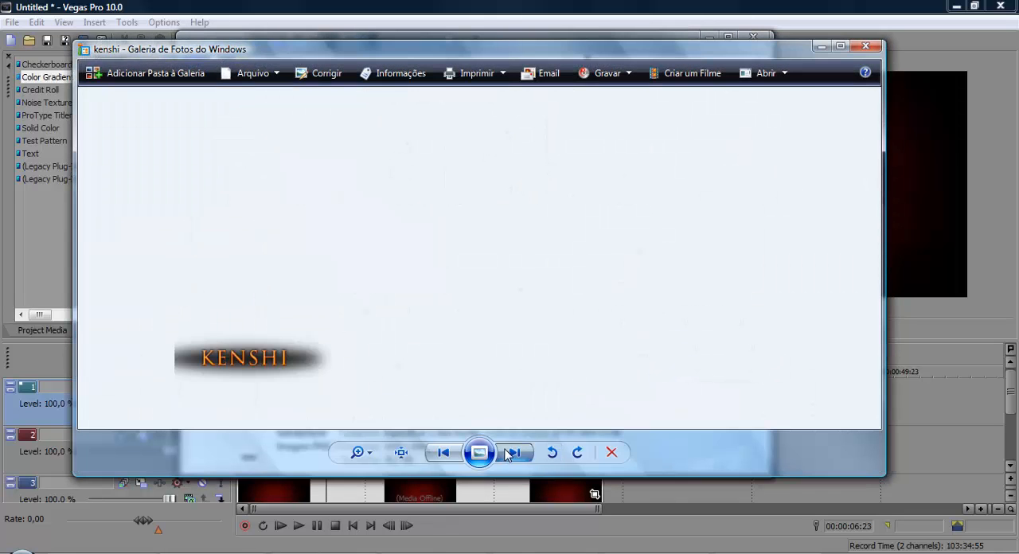
click(865, 46)
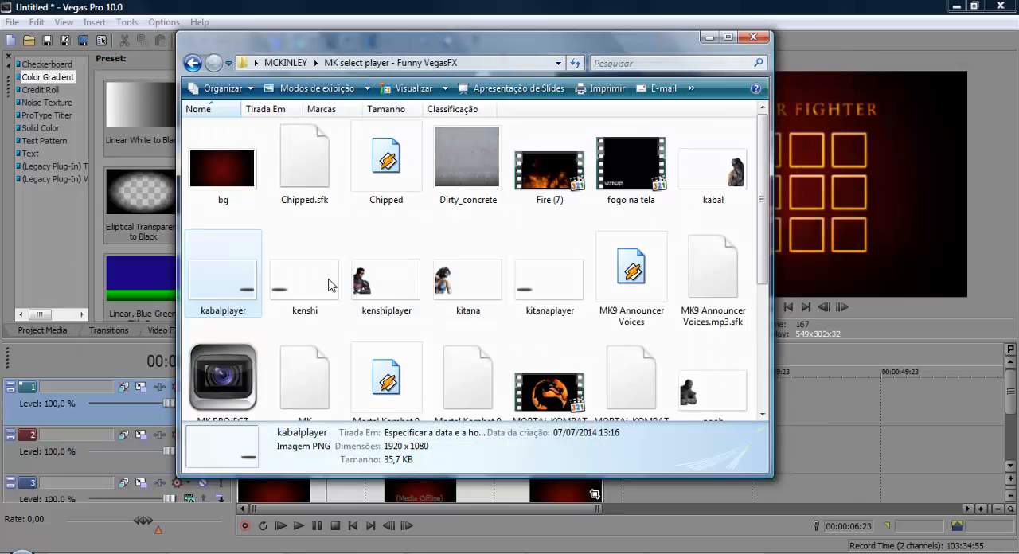
Step: View the kenshi name image at actual size and zoomed back out to examine its lettering and dark glow
click(326, 282)
ctrl+click(364, 284)
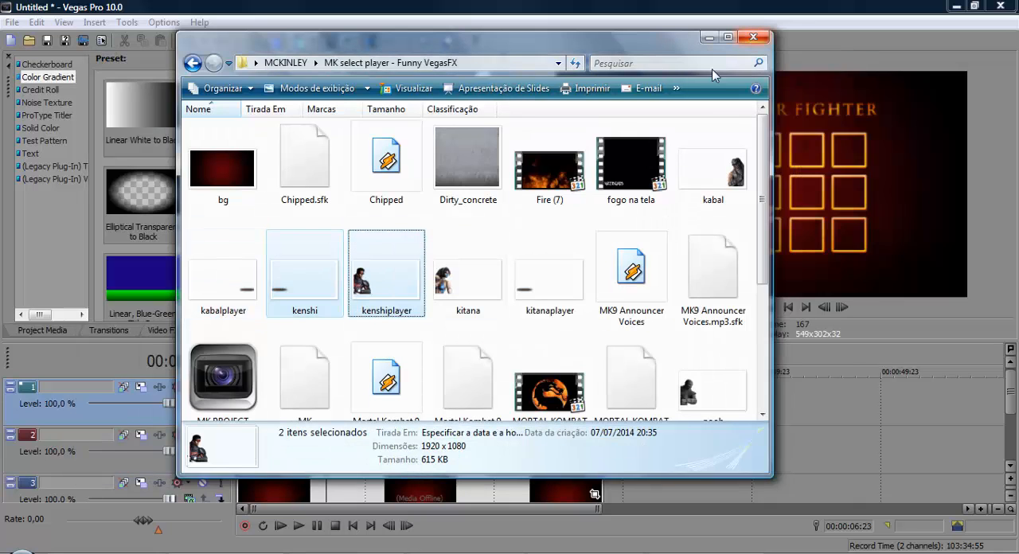
double_click(329, 293)
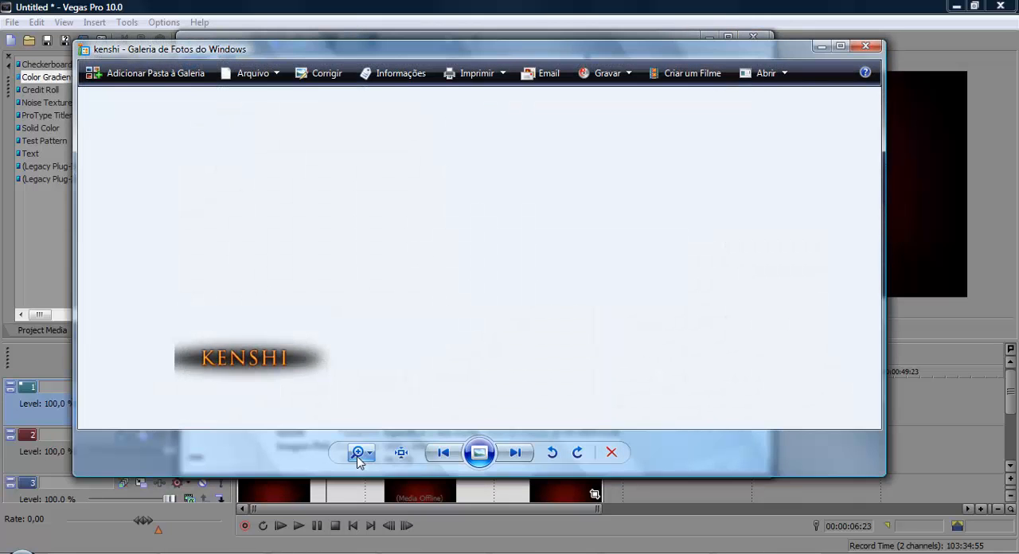
click(401, 452)
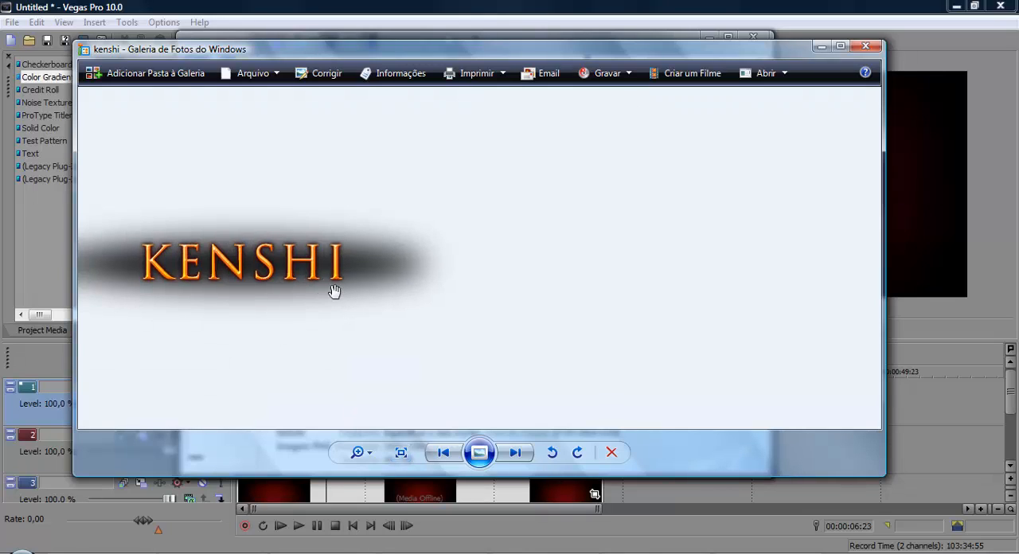
scroll(548, 322, down, 5)
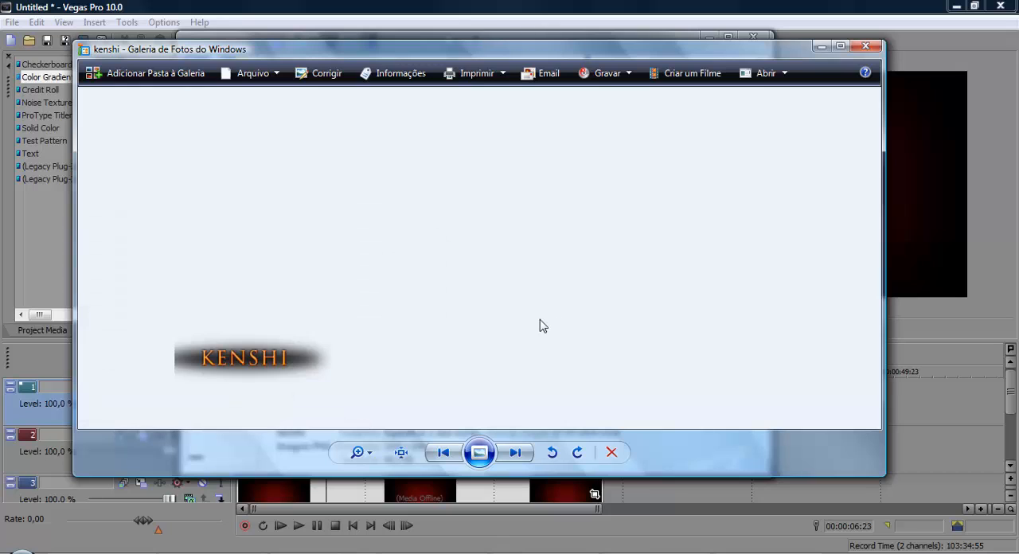
click(865, 47)
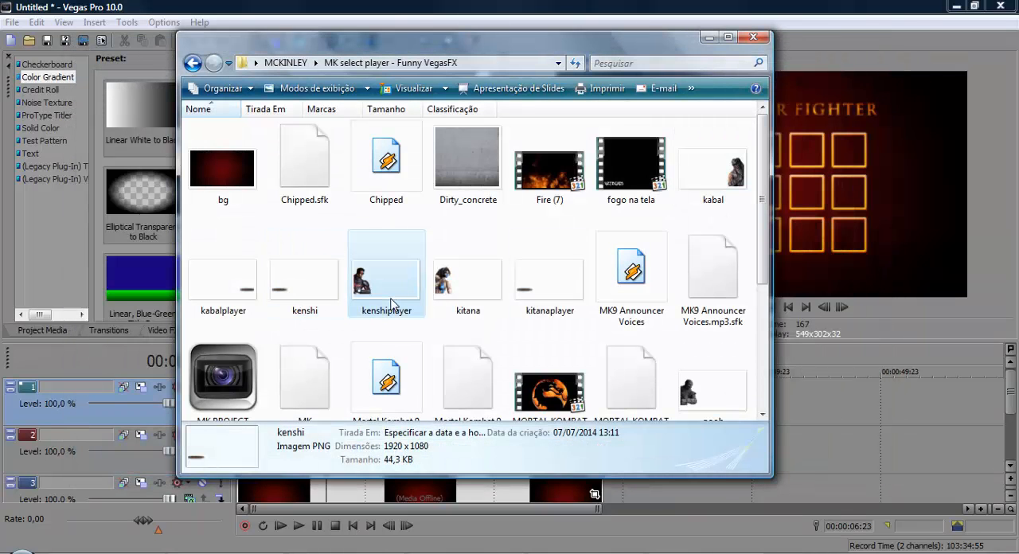
Step: Copy the kenshiplayer image into the Mortal Kombat - Funny VegasFX folder
click(390, 300)
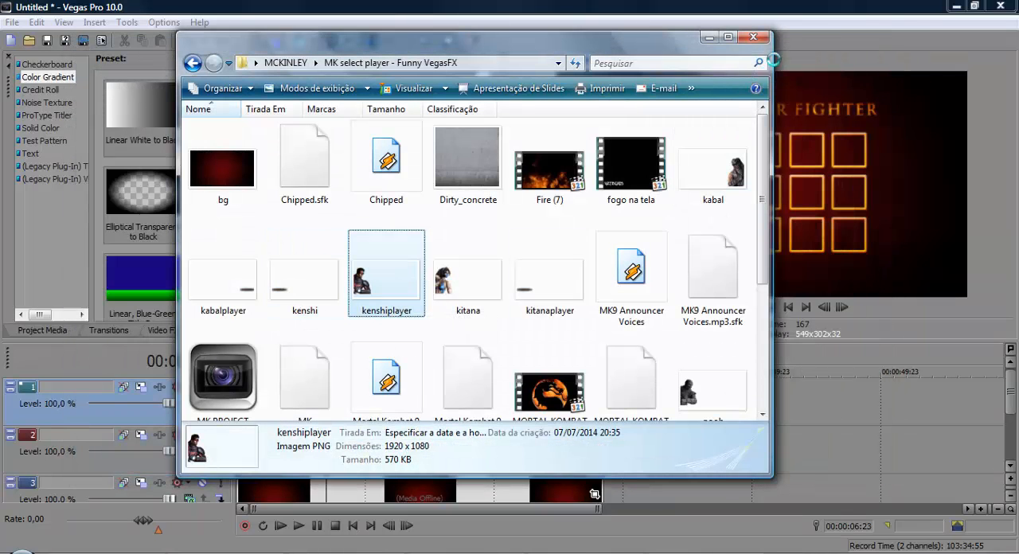
click(753, 38)
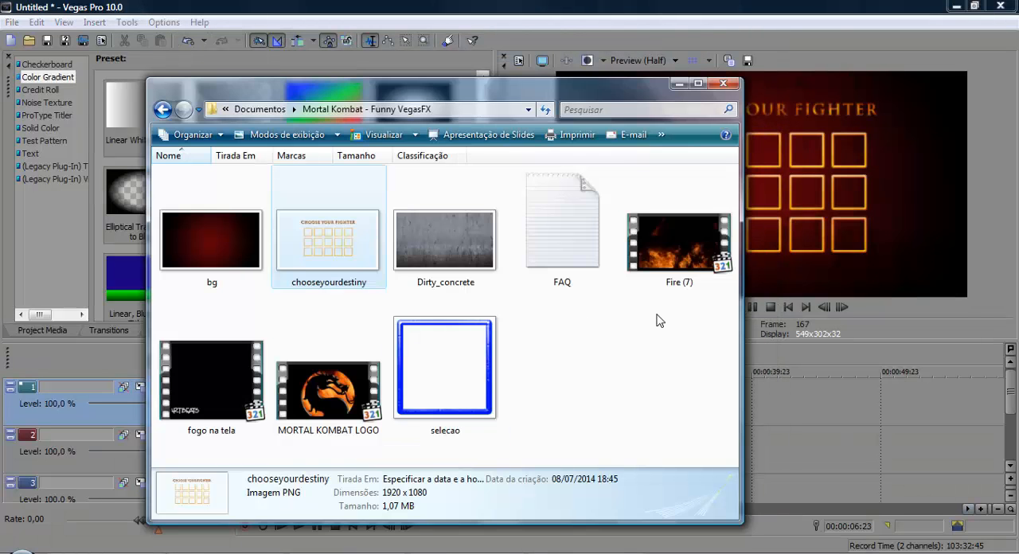
click(660, 319)
key(ctrl+v)
click(359, 385)
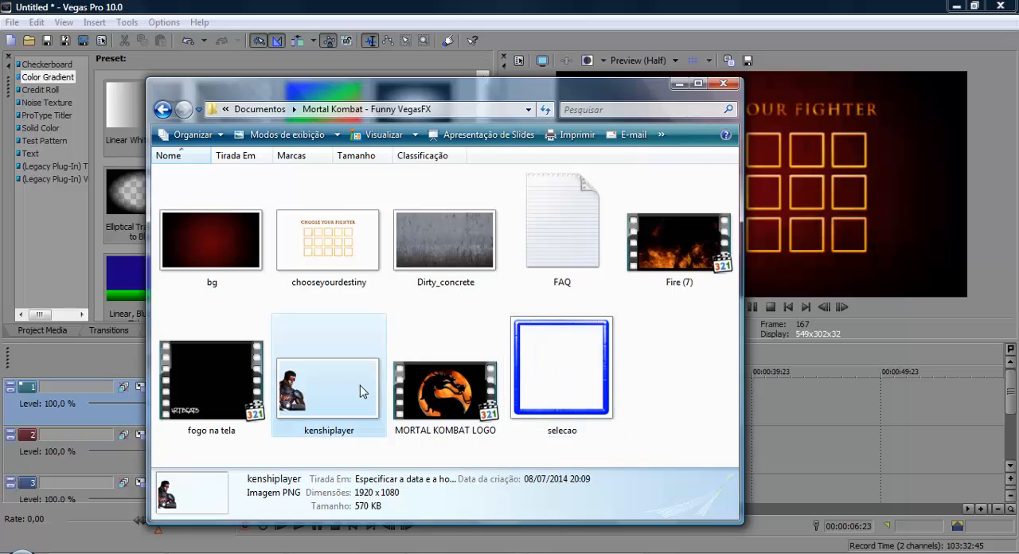
Step: Add the kenshiplayer image to the timeline on the chooseyourdestiny track, in the empty area after the existing event
click(708, 341)
click(311, 390)
drag(311, 395, 778, 408)
click(778, 408)
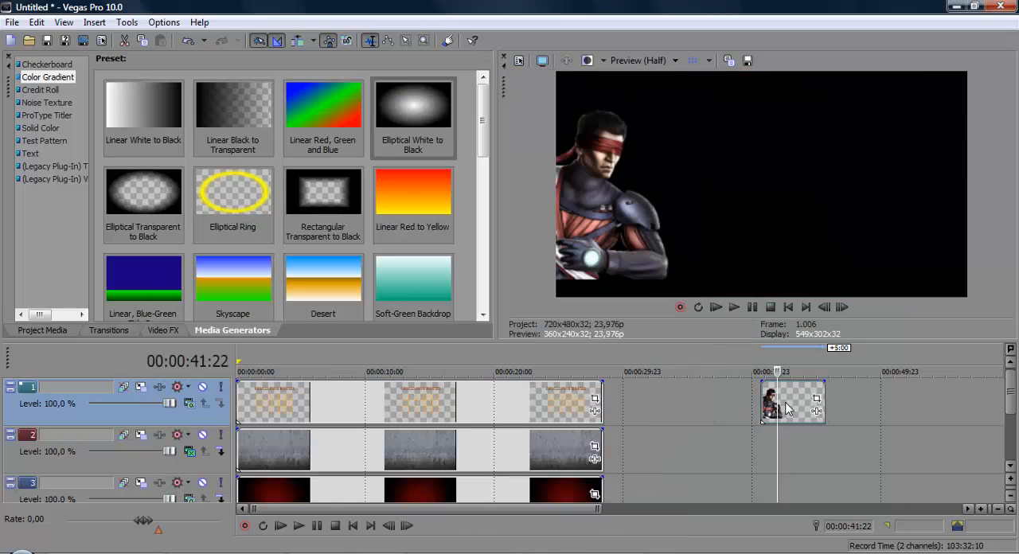
Step: Insert a new video track on top and move the kenshiplayer event to its start, leaving the cursor at 00:00:02:01
right_click(656, 389)
click(753, 247)
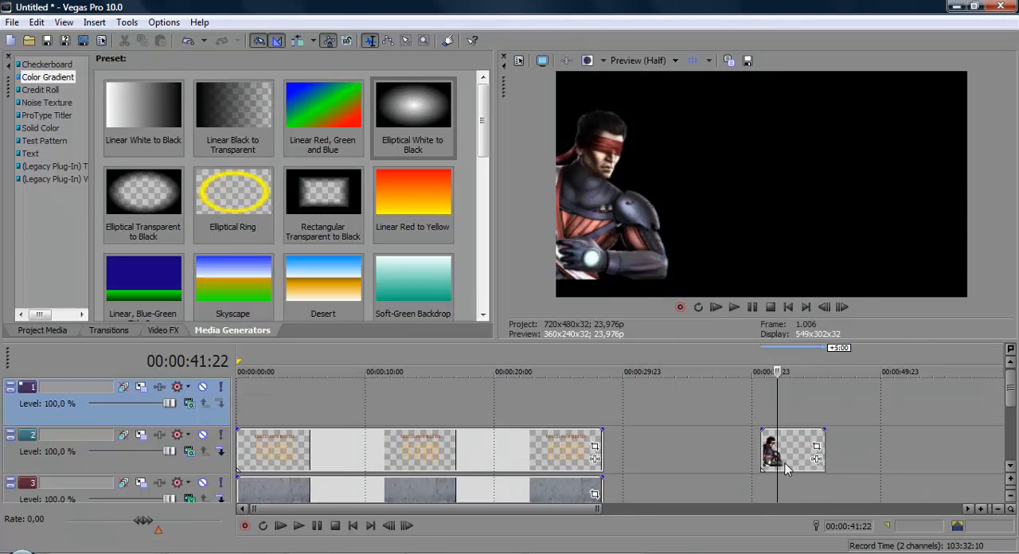
drag(305, 386, 263, 400)
click(263, 402)
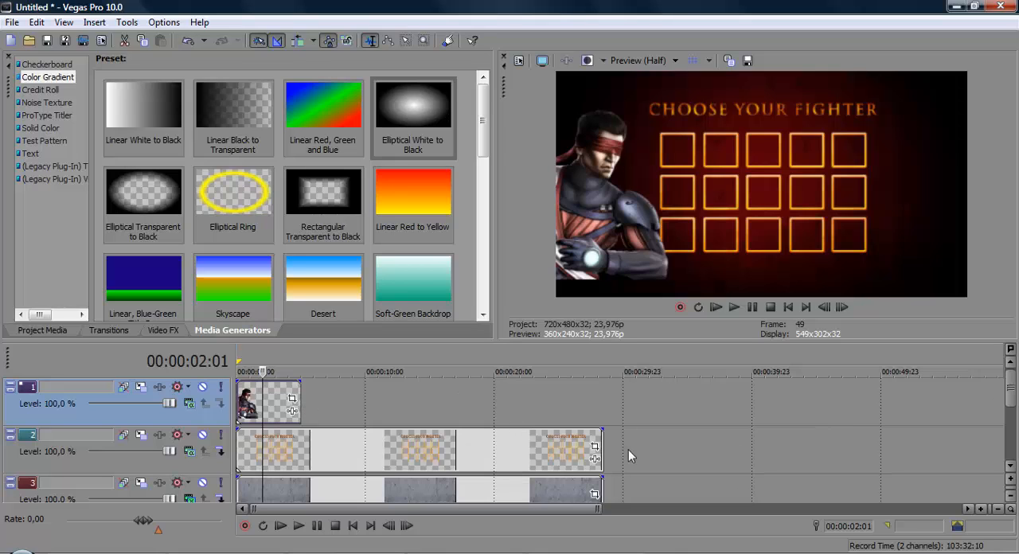
Step: Insert another video track on top and add the Default Text preset of the Text generator at its start
right_click(457, 394)
click(529, 257)
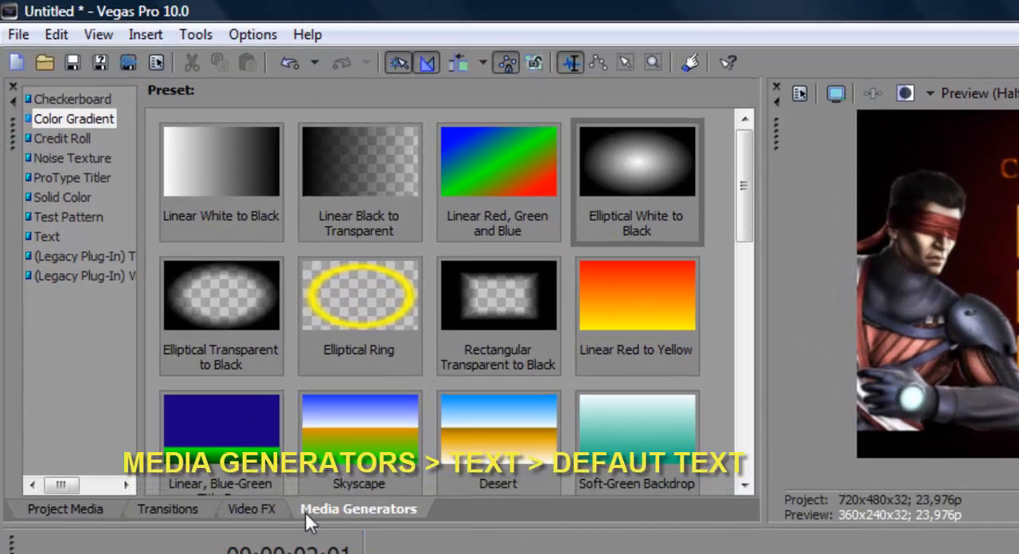
click(89, 118)
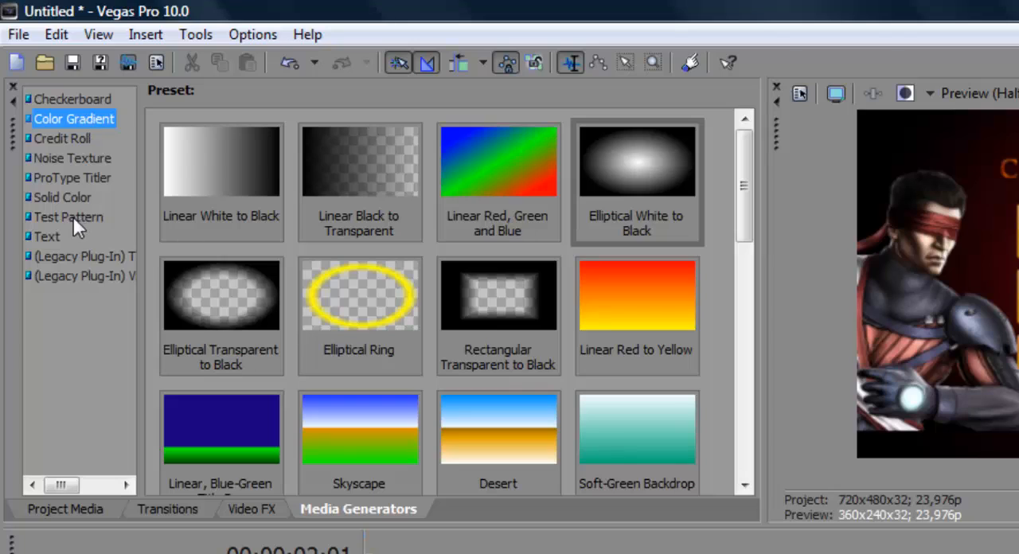
click(54, 235)
click(207, 156)
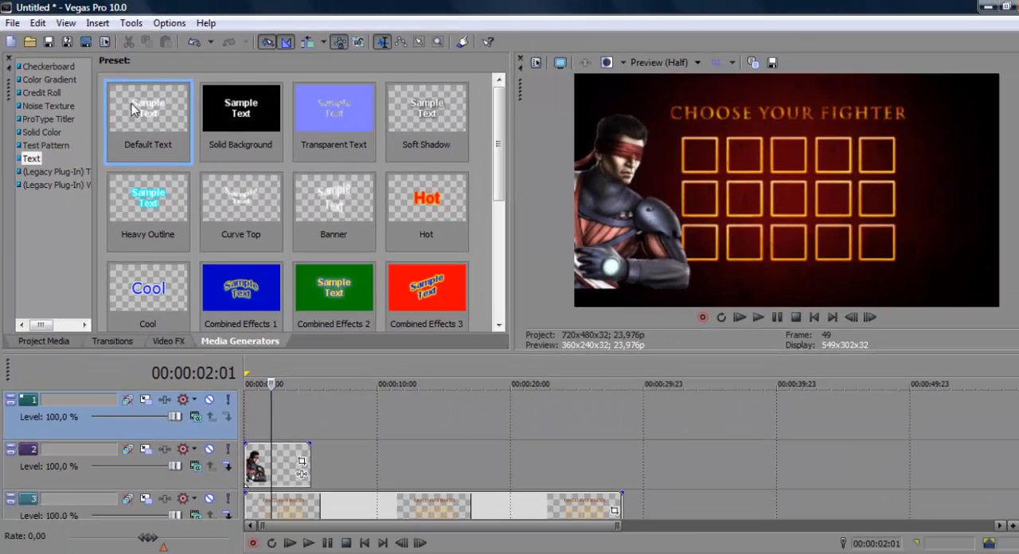
drag(131, 103, 230, 396)
drag(413, 247, 262, 414)
Step: Set the sample text's font to Trajan Pro and replace the wording with KENSHI
click(422, 242)
key(ctrl+a)
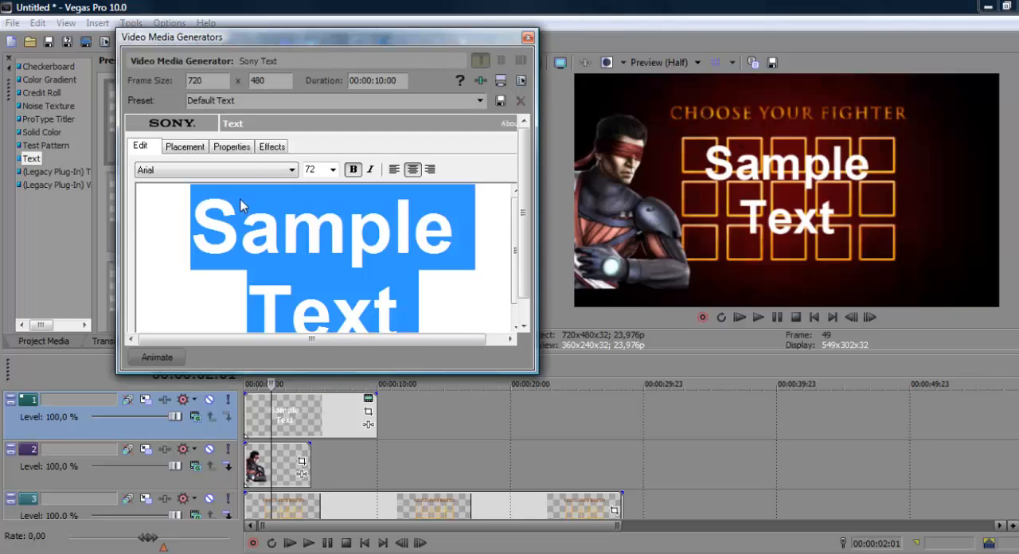
click(247, 174)
key(t)
key(t)
key(t)
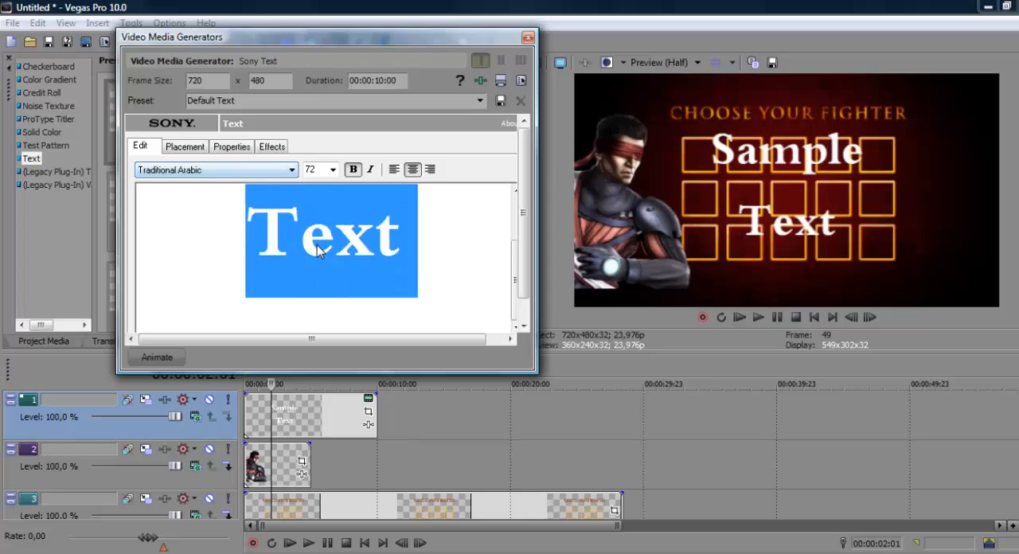
click(242, 171)
click(241, 172)
text(traj)
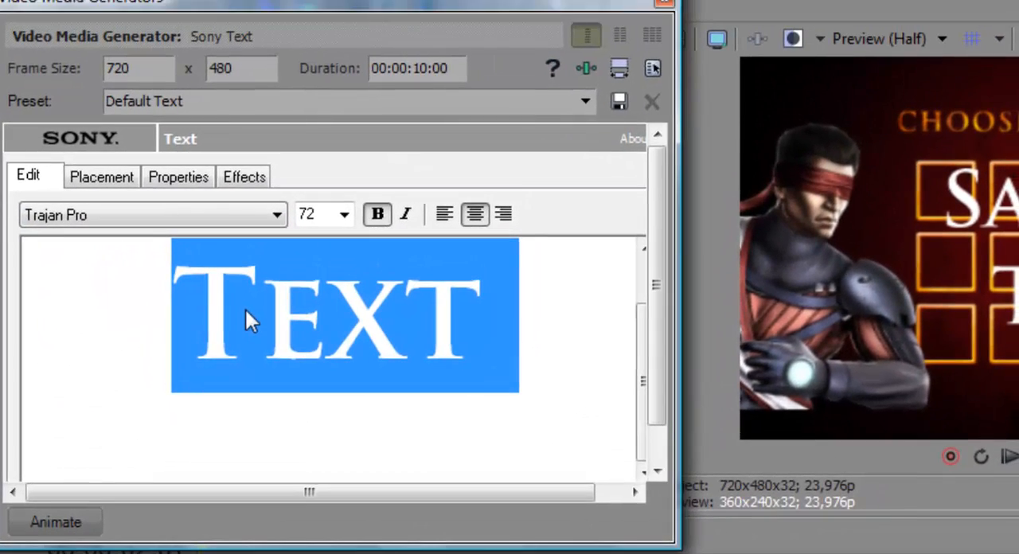
text(KENSHI)
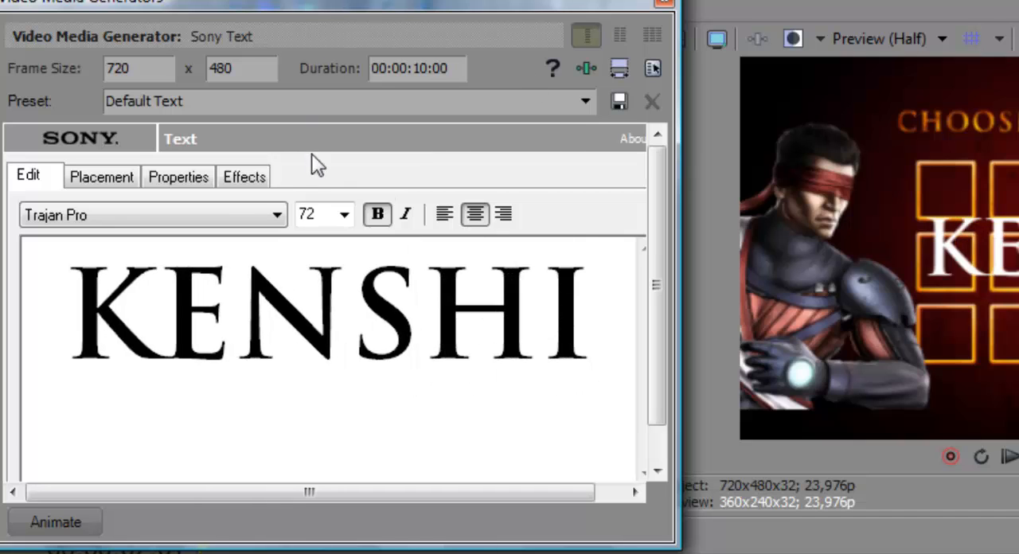
Step: Color the KENSHI text orange with R 255, G 138, B 13
key(ctrl+a)
click(199, 180)
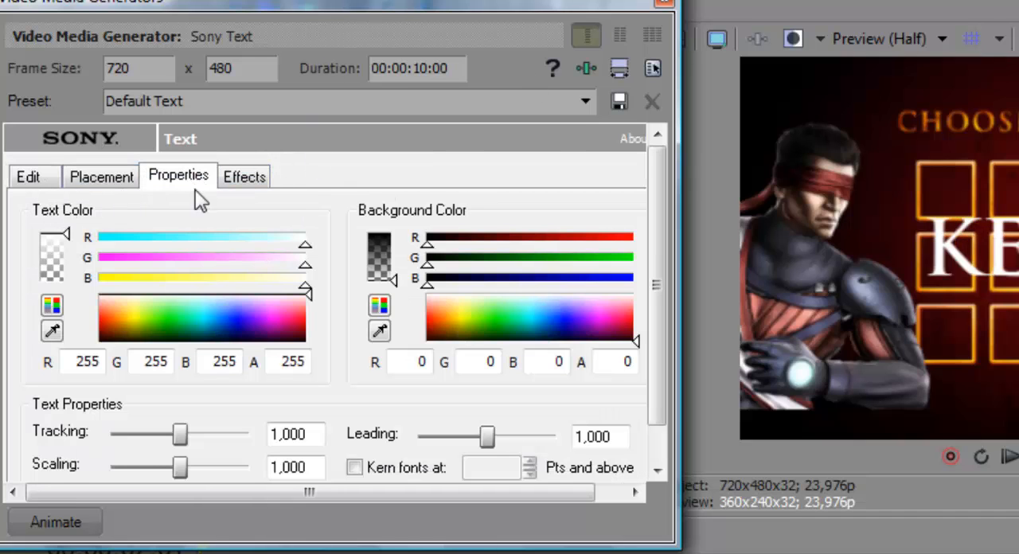
drag(131, 336, 119, 319)
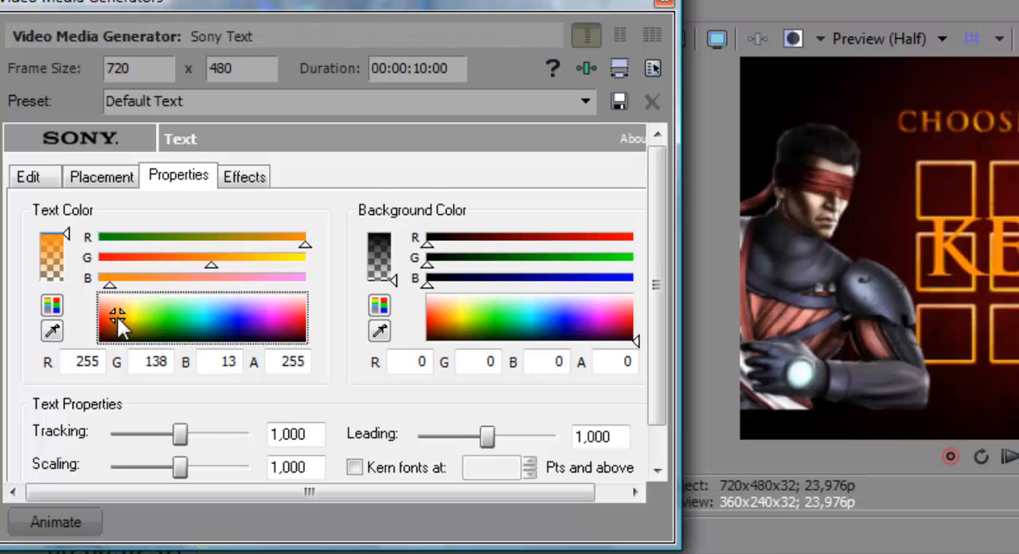
Step: Enable an outline on the KENSHI text and set the outline color to black
click(245, 178)
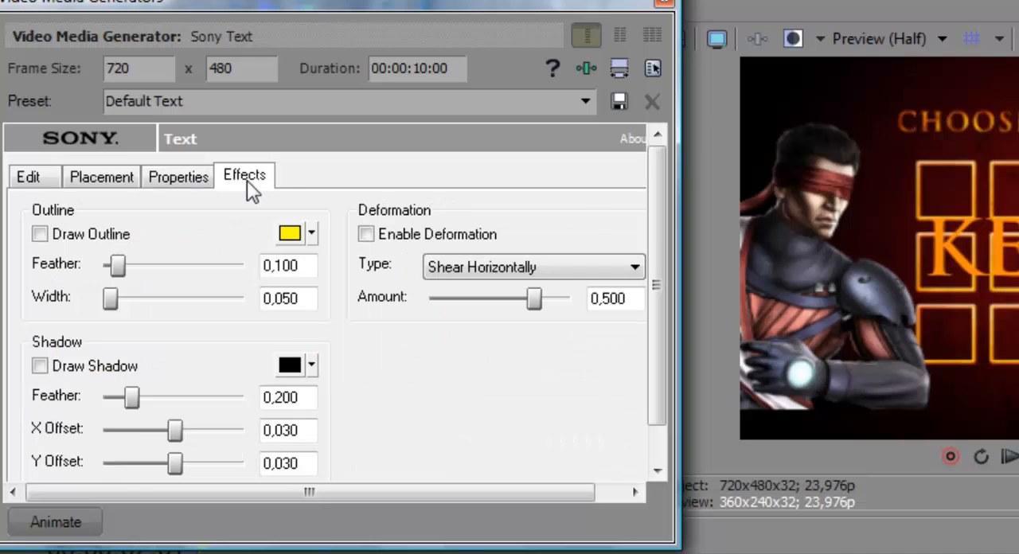
click(87, 239)
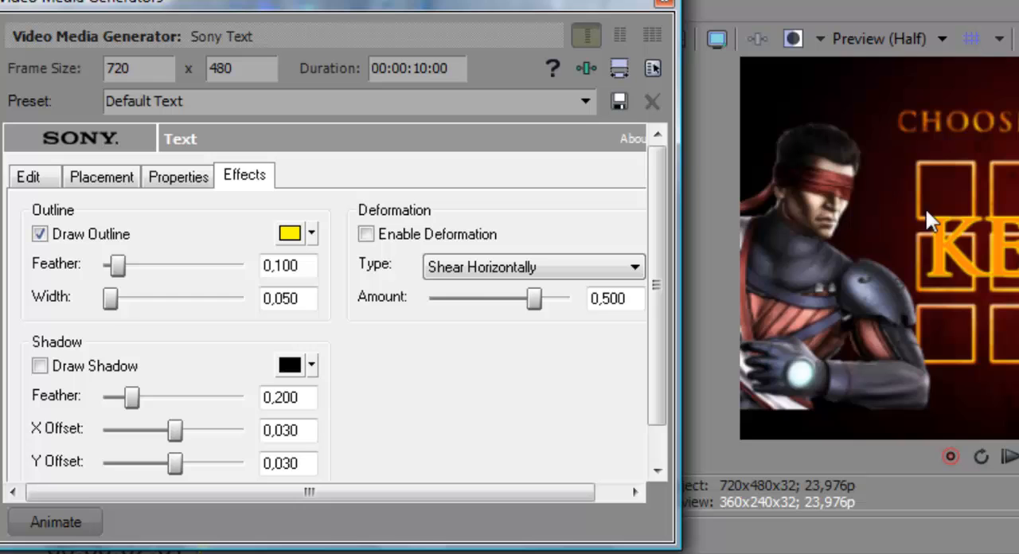
click(311, 233)
drag(350, 332, 355, 373)
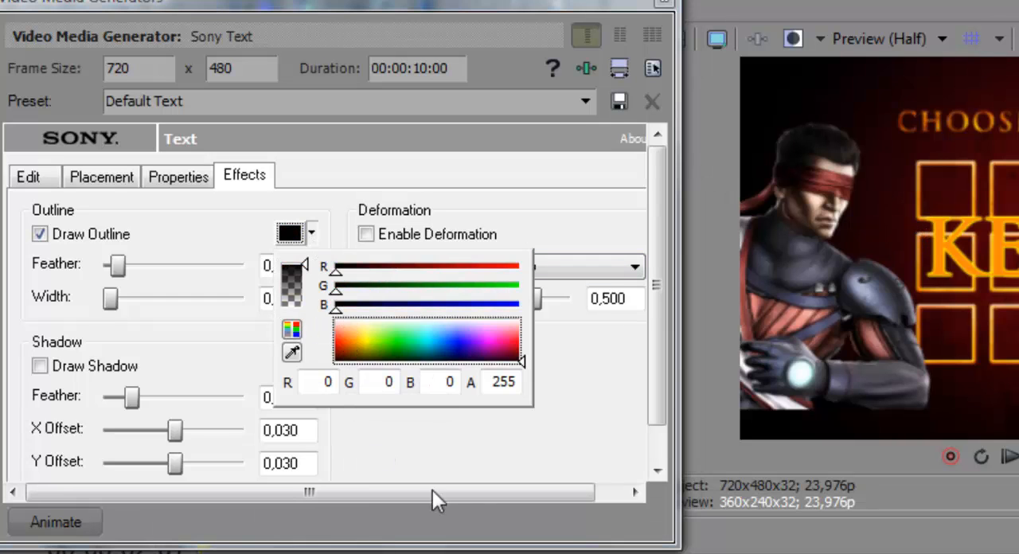
click(619, 417)
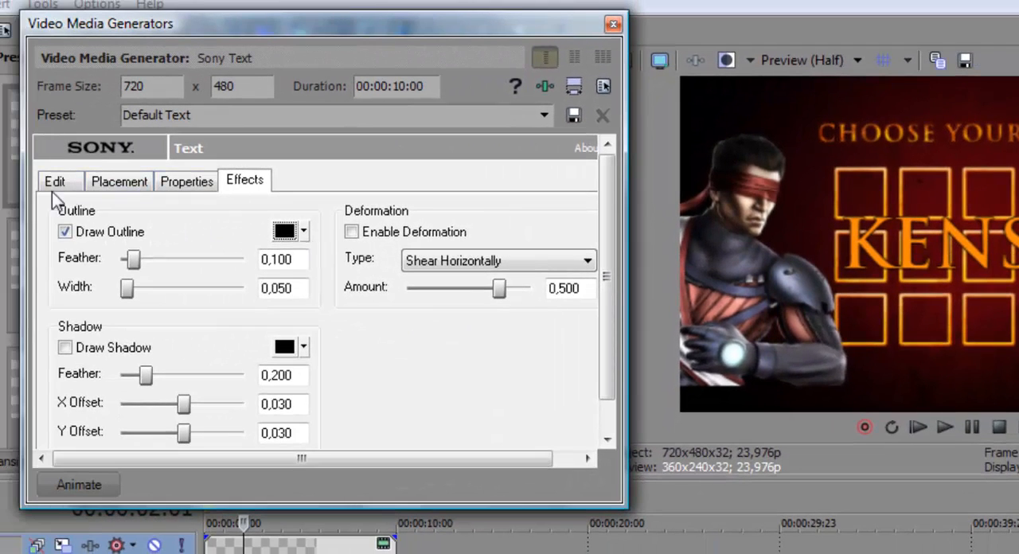
Step: Reduce the KENSHI text's font size to 22
click(110, 183)
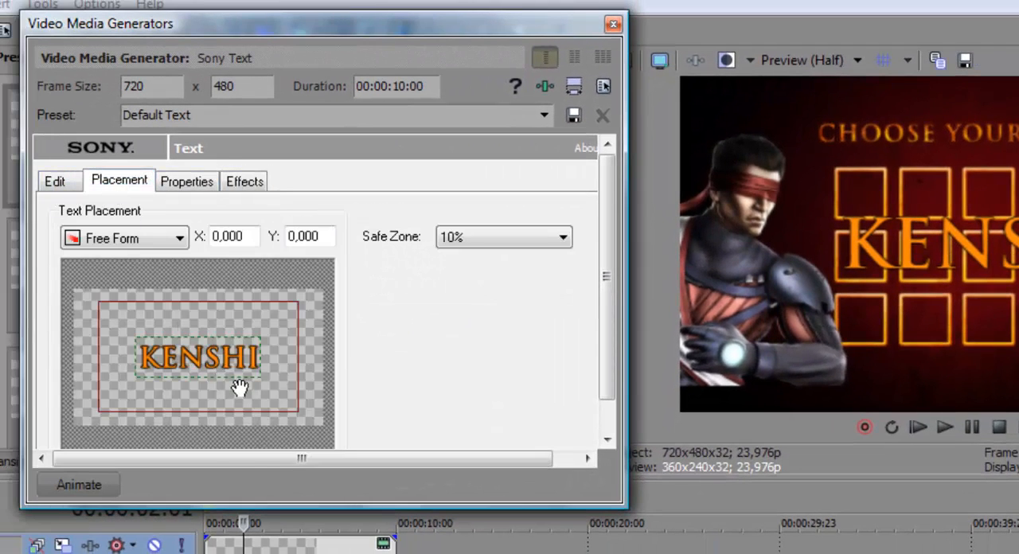
click(54, 182)
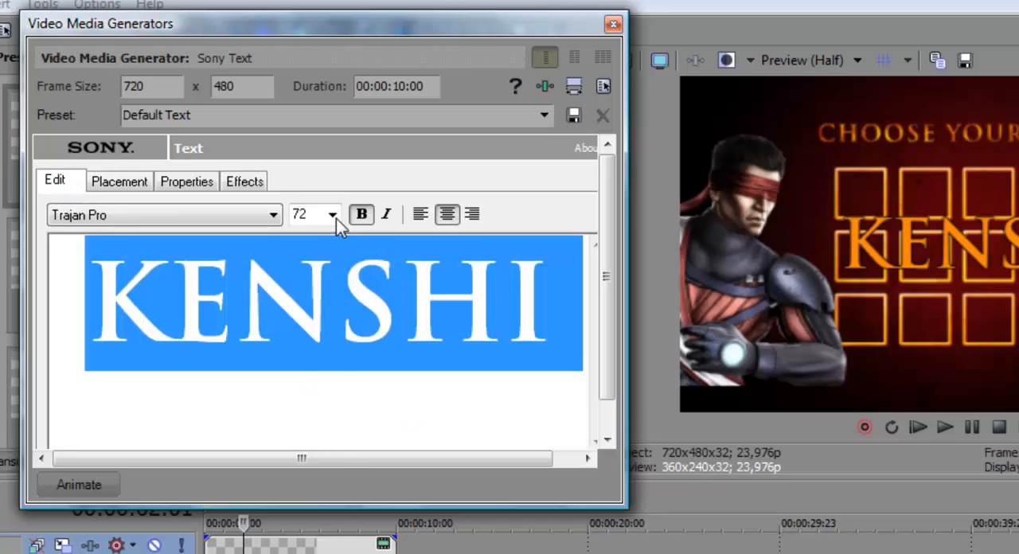
click(333, 215)
click(299, 351)
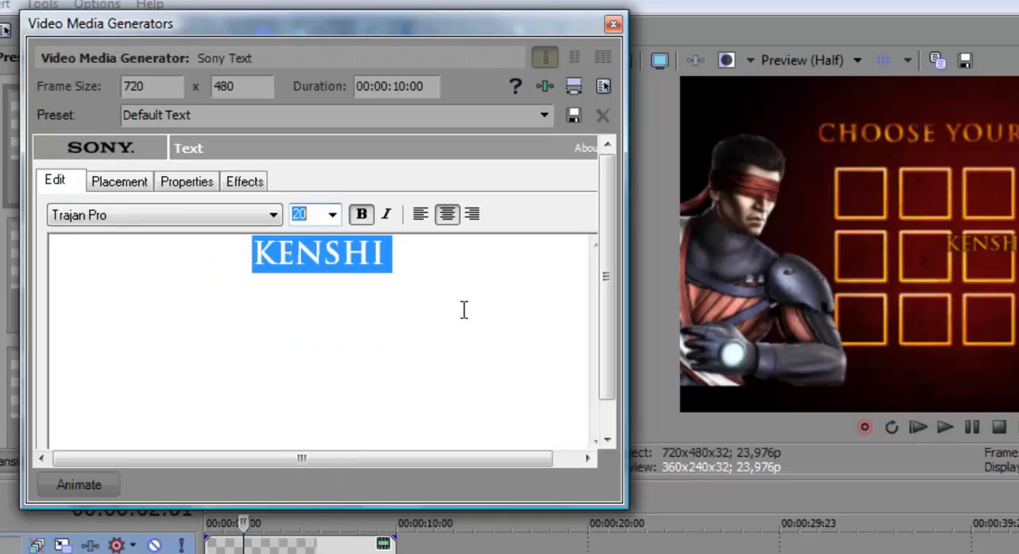
click(331, 215)
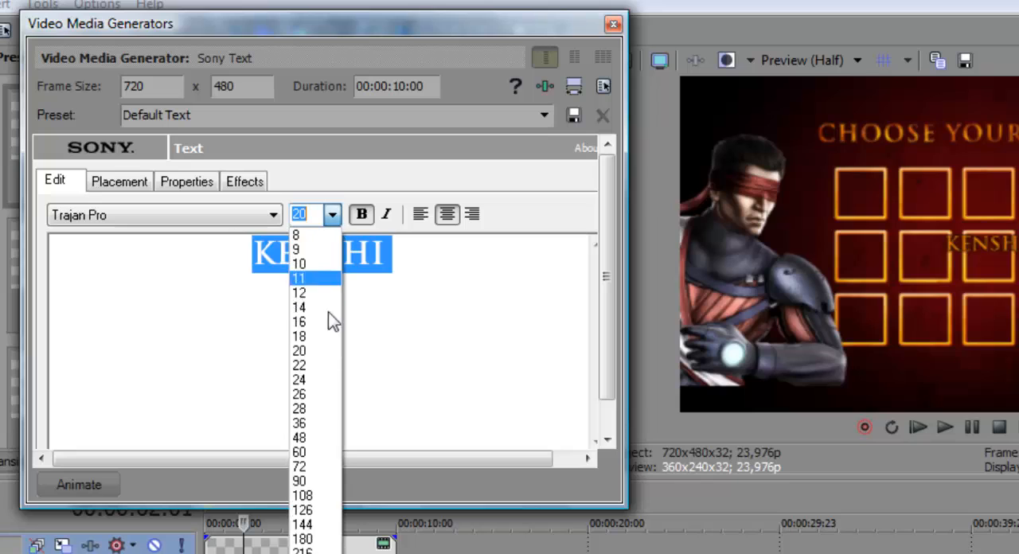
click(320, 366)
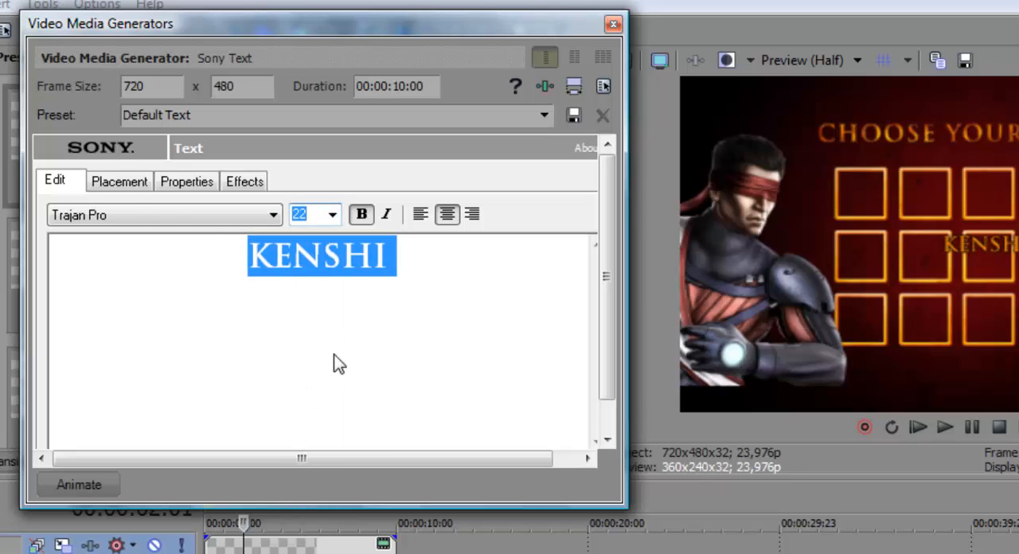
Step: Place the KENSHI text over the character's forearm at about X -0,736 and Y 0,637, and close the text generator settings
click(120, 182)
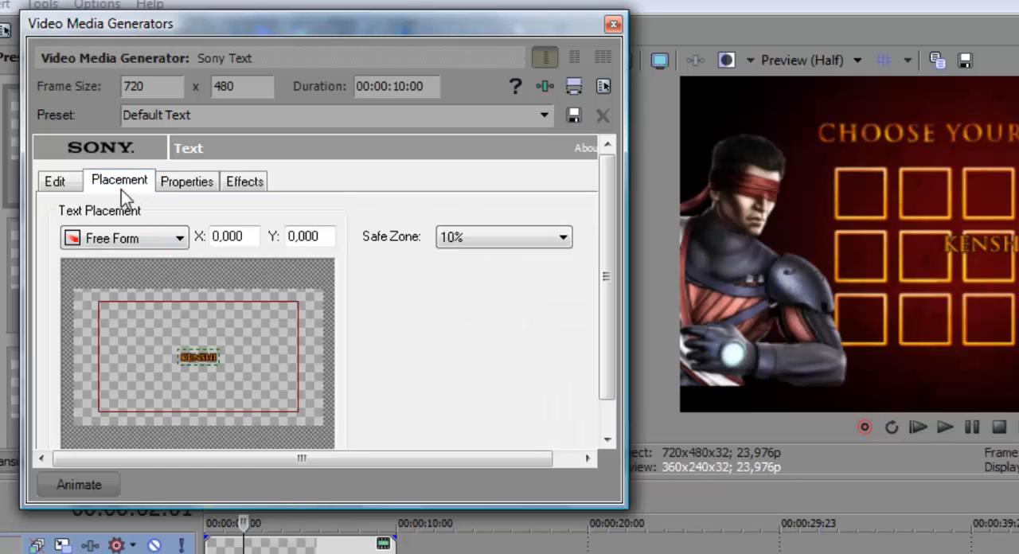
drag(223, 369, 133, 419)
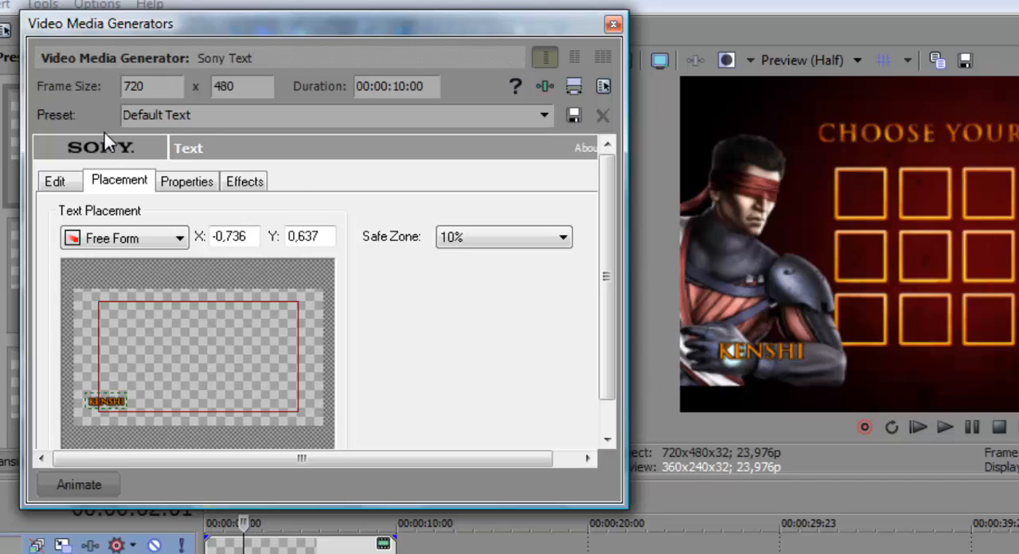
click(79, 181)
click(613, 23)
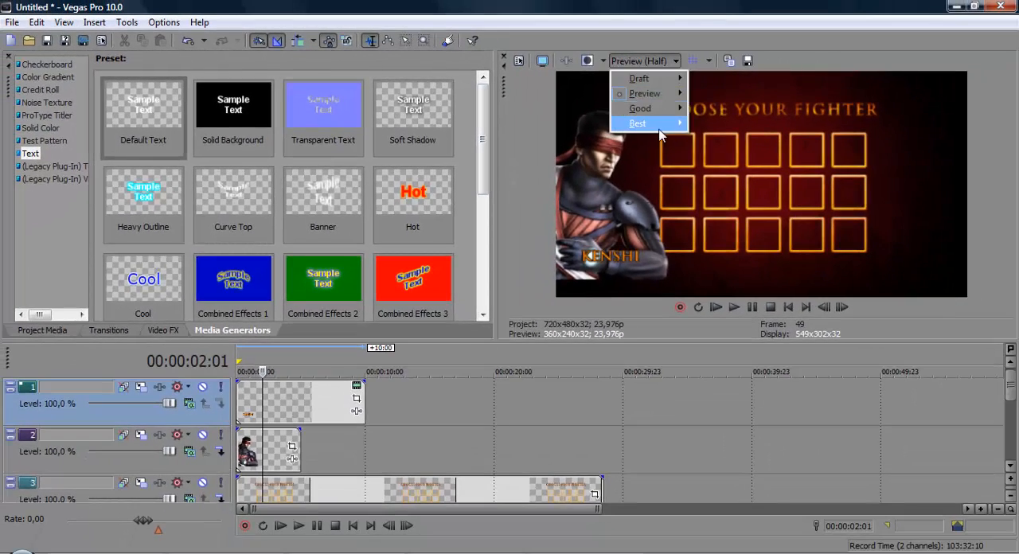
Step: Set the video preview quality to Best (Full) and check the frame in full screen
mouse_move(683, 129)
click(732, 142)
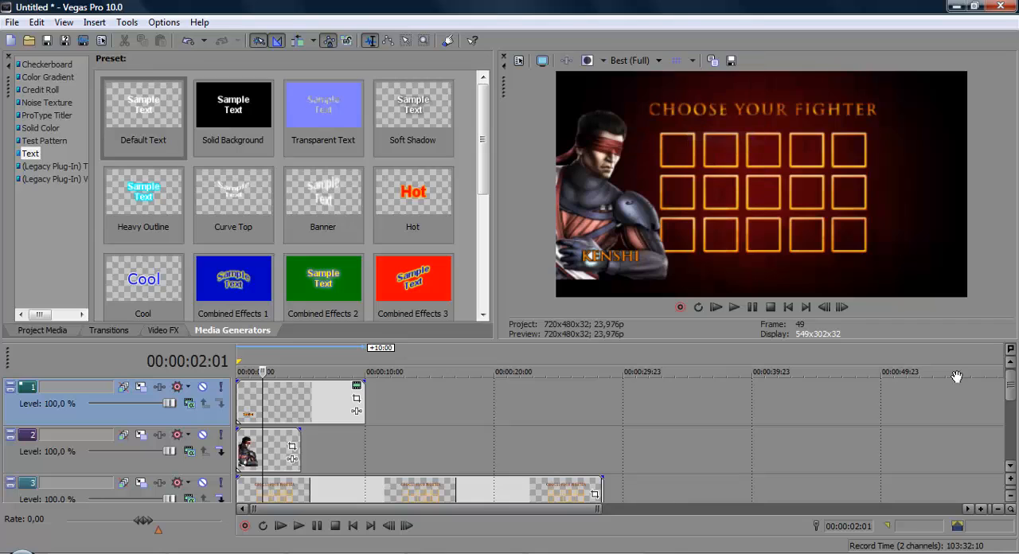
click(542, 64)
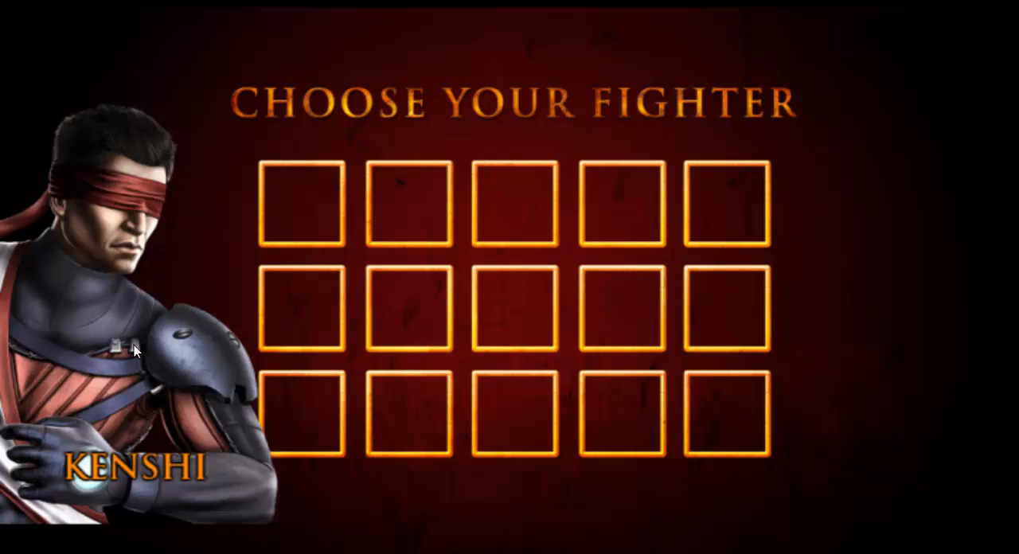
key(Escape)
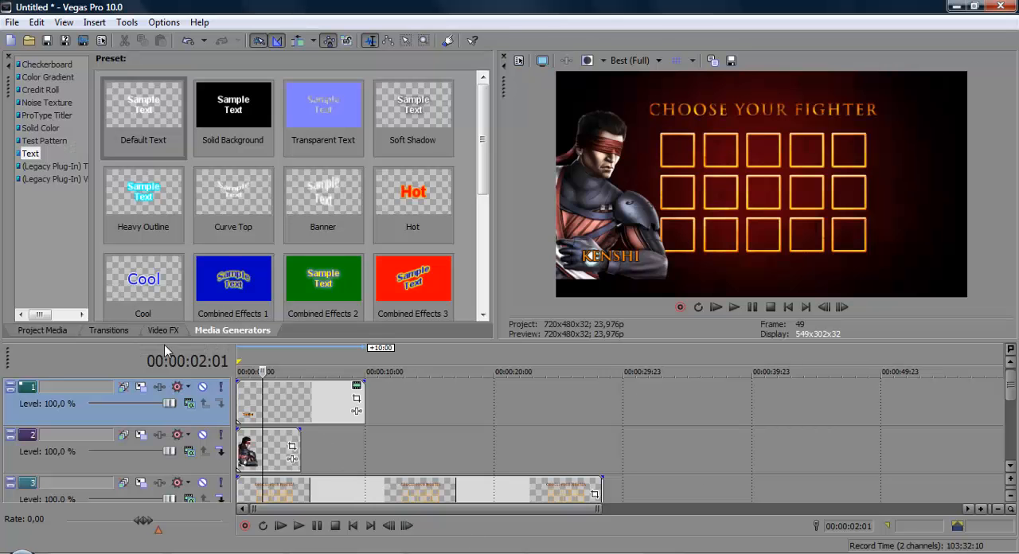
Step: Apply the Upper-Right Glow preset of the Bump Map video effect to the KENSHI text event
click(159, 332)
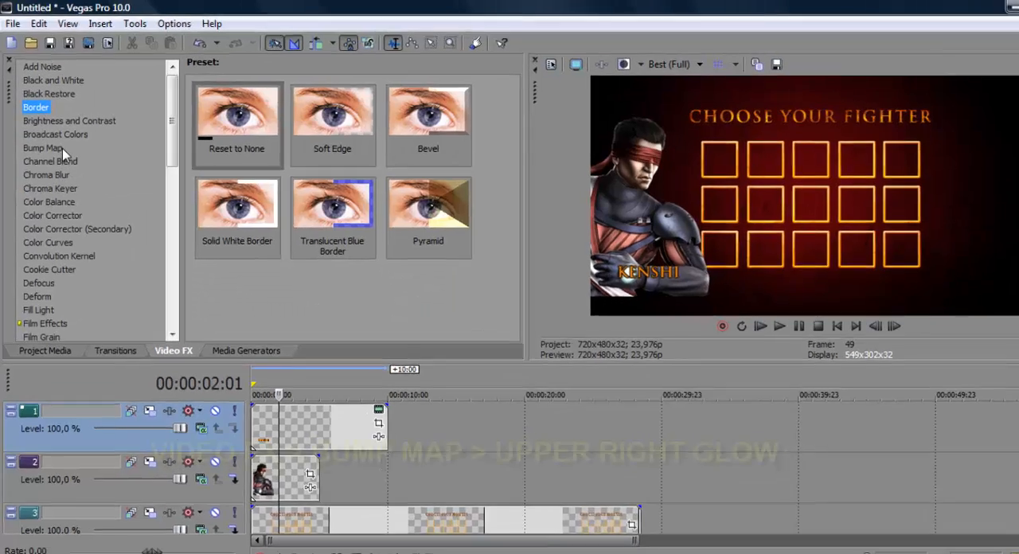
click(50, 139)
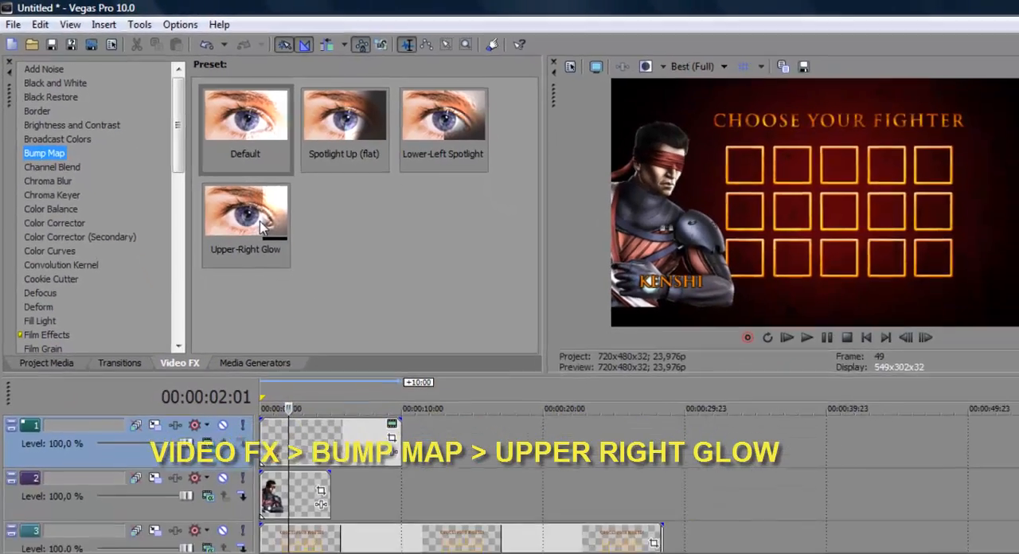
drag(312, 274, 410, 519)
drag(311, 398, 312, 386)
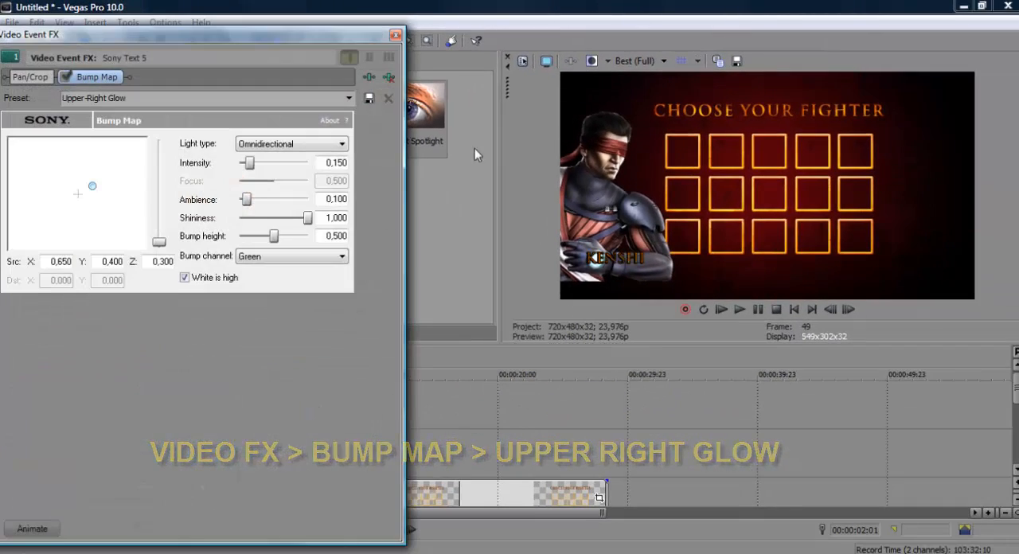
Step: Reposition the Bump Map light source to about X -0,670 and Y -0,234 while checking an enlarged preview, and close the effect settings
drag(347, 67, 317, 44)
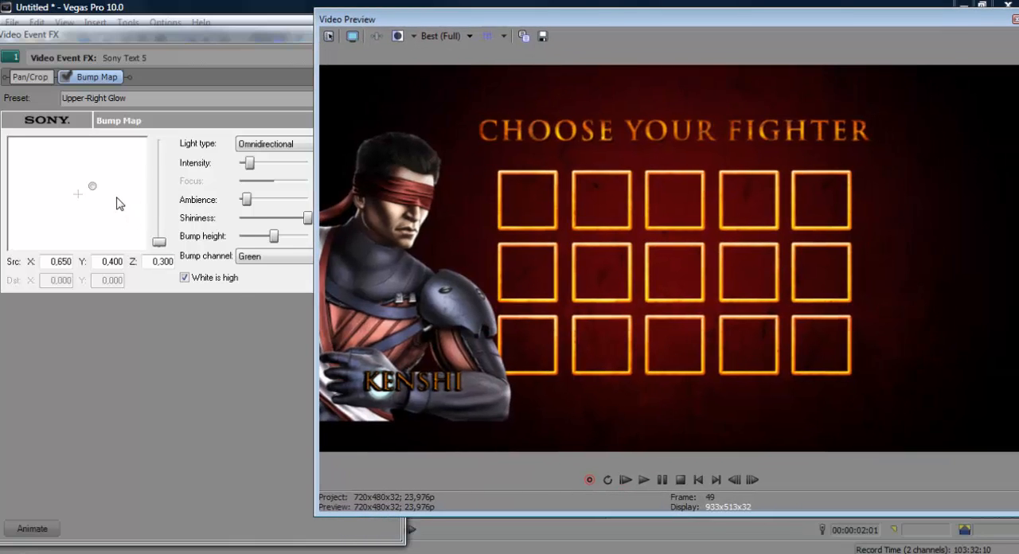
drag(106, 198, 68, 215)
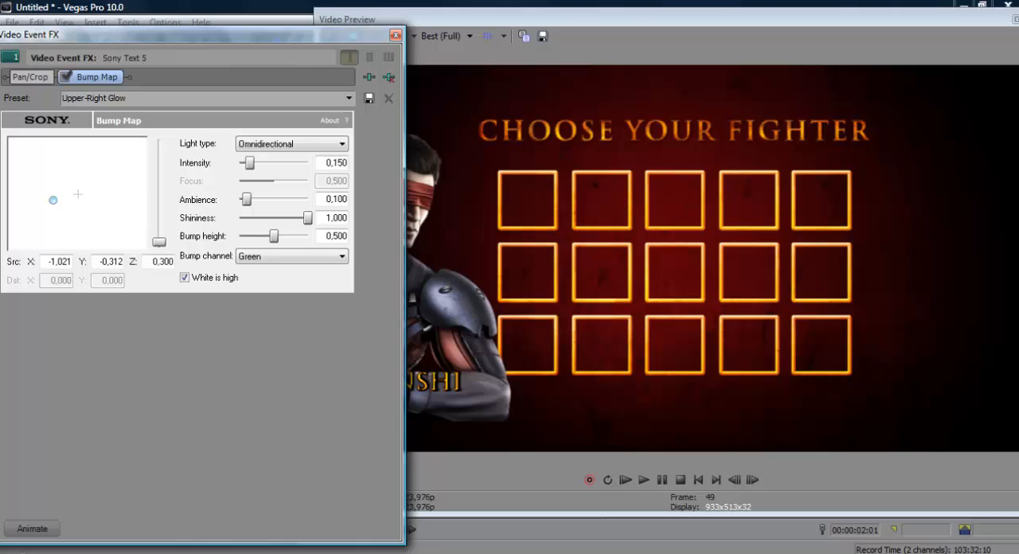
drag(408, 549, 343, 354)
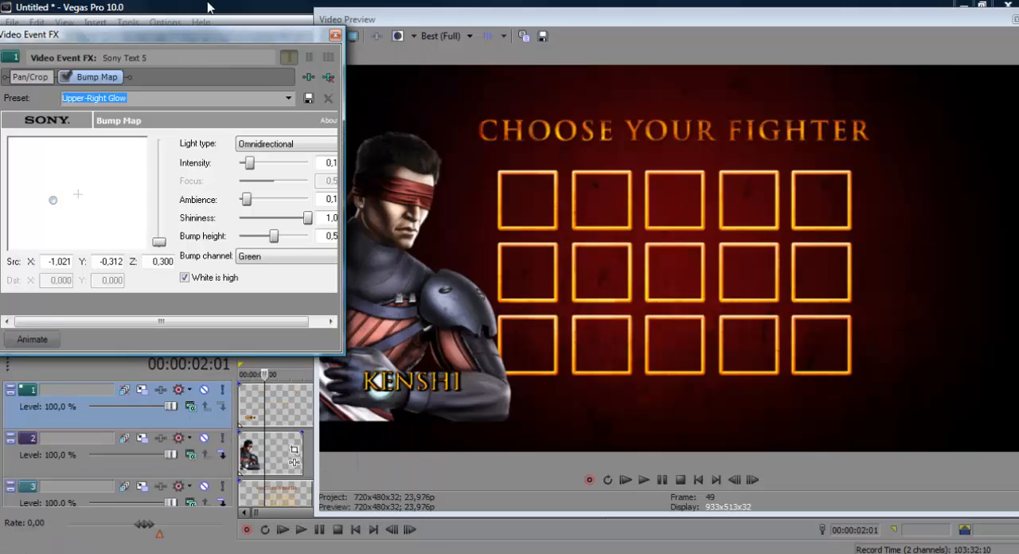
drag(209, 34, 701, 193)
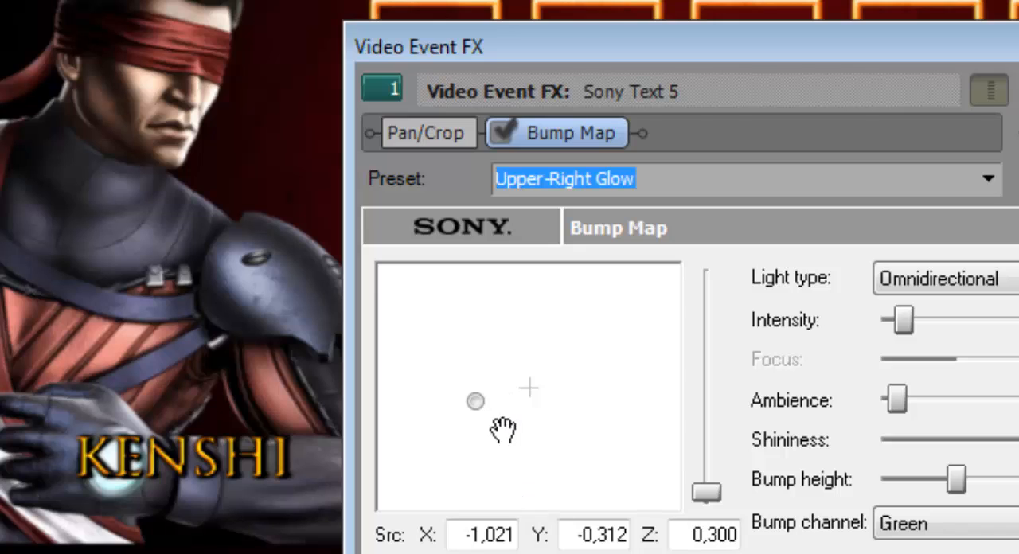
mouse_move(504, 429)
mouse_down()
mouse_move(539, 398)
mouse_move(552, 428)
mouse_move(528, 454)
mouse_move(509, 427)
mouse_move(523, 417)
mouse_move(512, 434)
mouse_move(523, 431)
mouse_up()
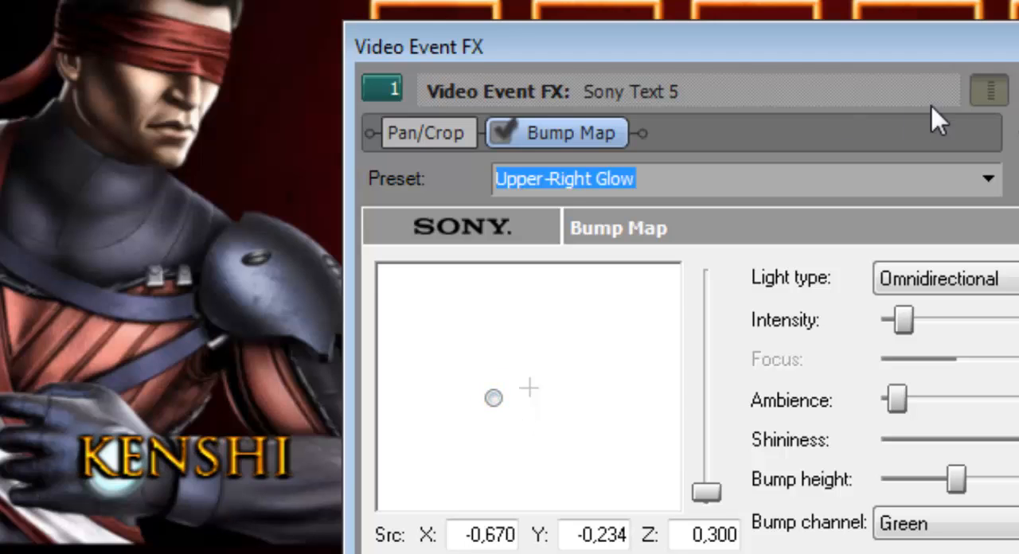
drag(763, 58, 0, 0)
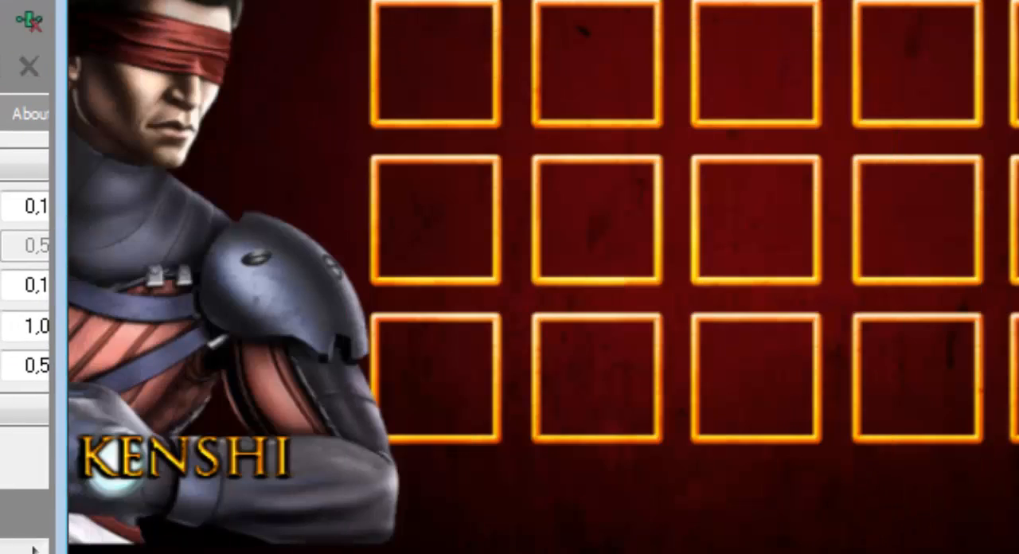
drag(239, 0, 519, 0)
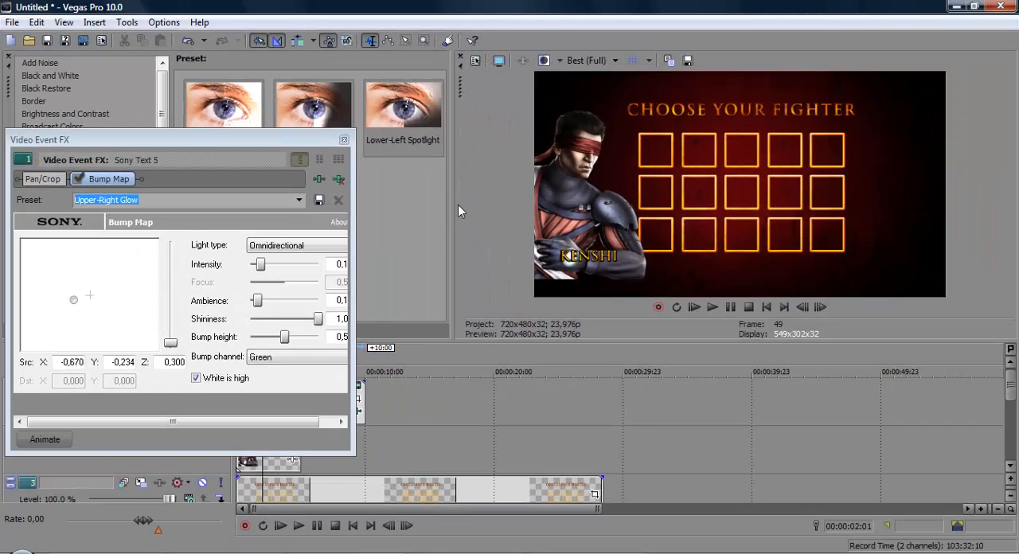
drag(458, 205, 539, 191)
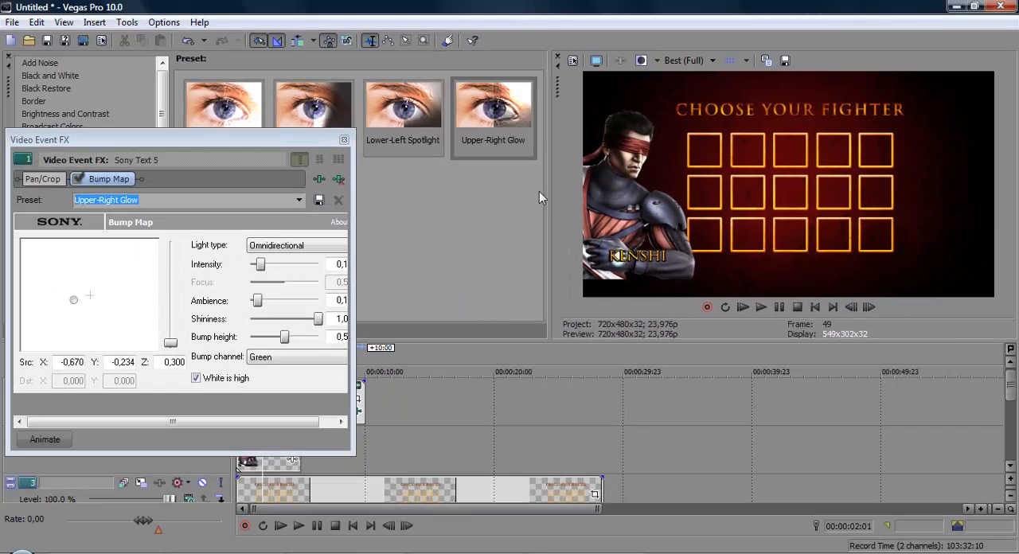
click(344, 140)
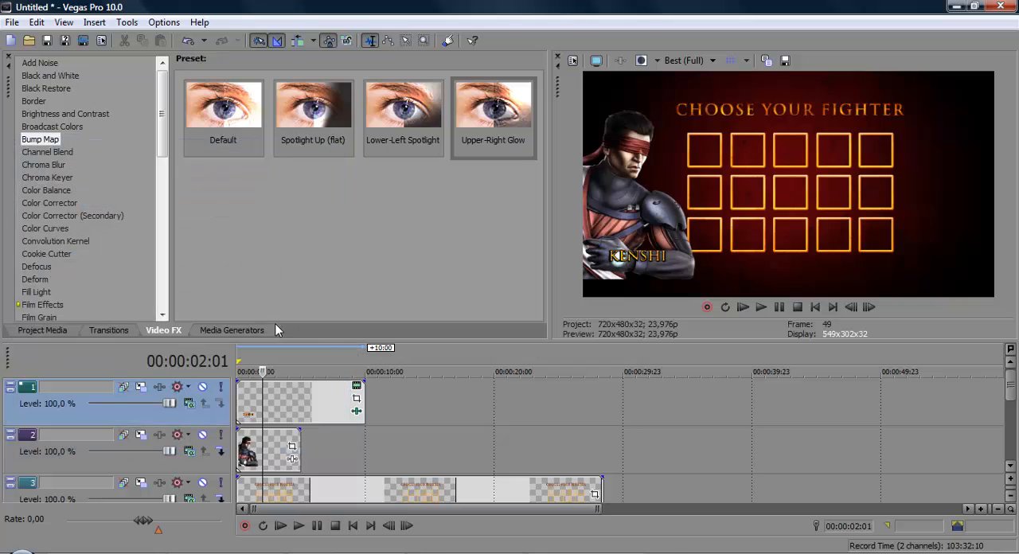
Step: Examine the glowing KENSHI name in a full-screen preview
click(233, 329)
click(595, 61)
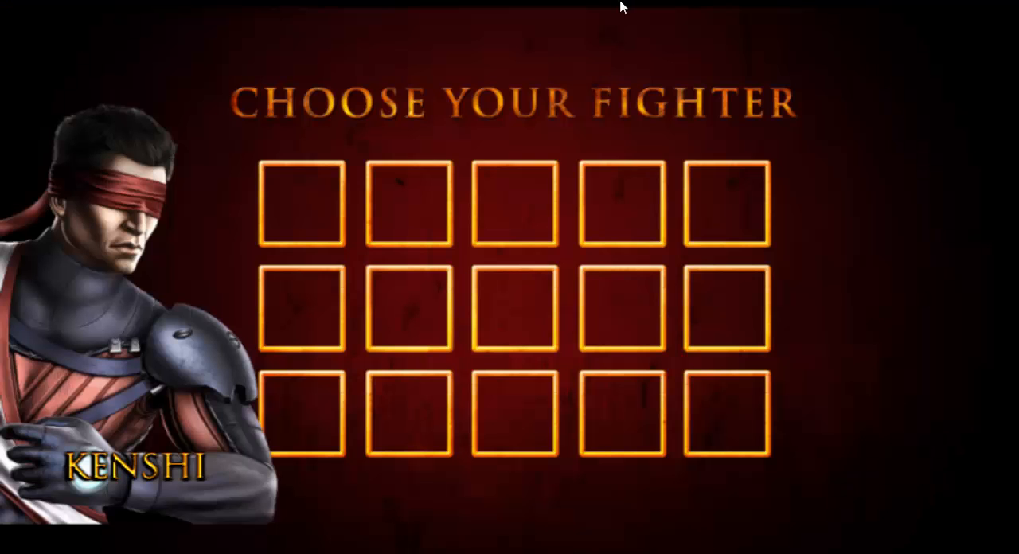
key(Escape)
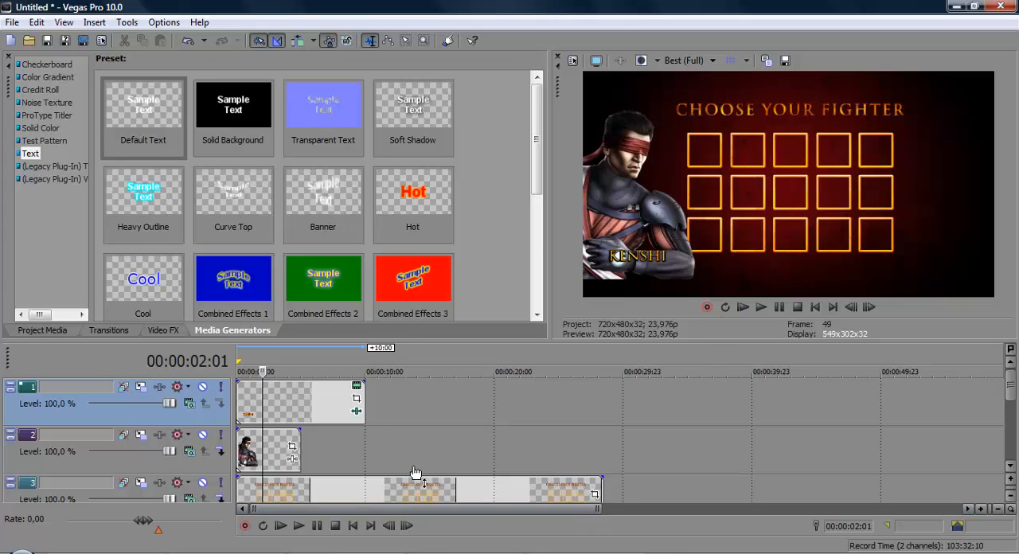
Step: Trim the KENSHI text event to the length of the character image below and insert a new video track above it
drag(364, 407, 307, 404)
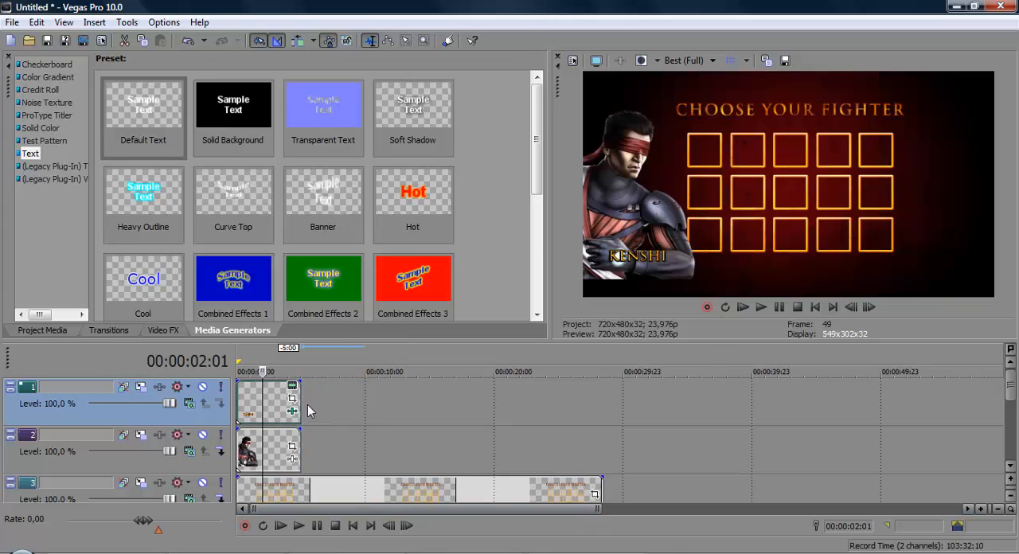
right_click(349, 400)
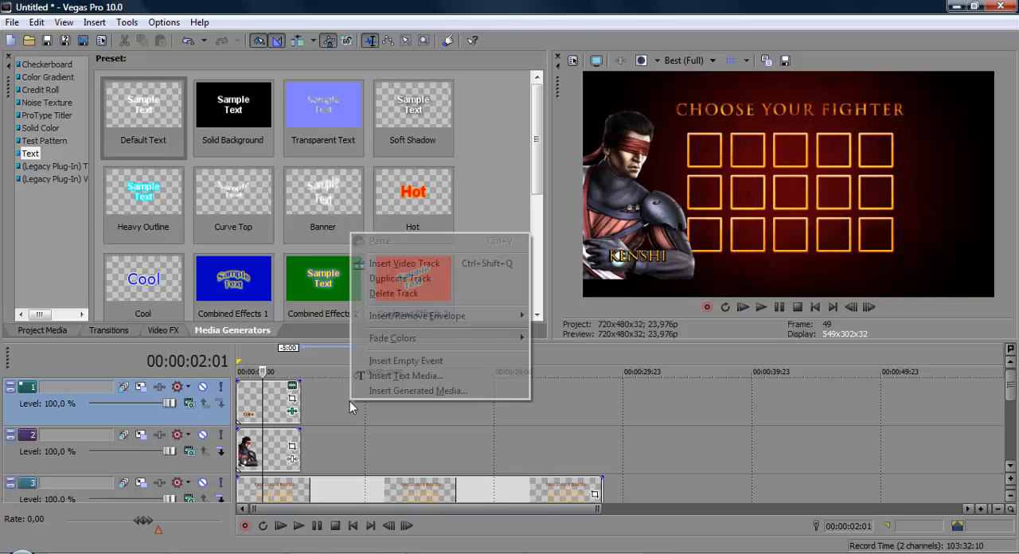
click(420, 263)
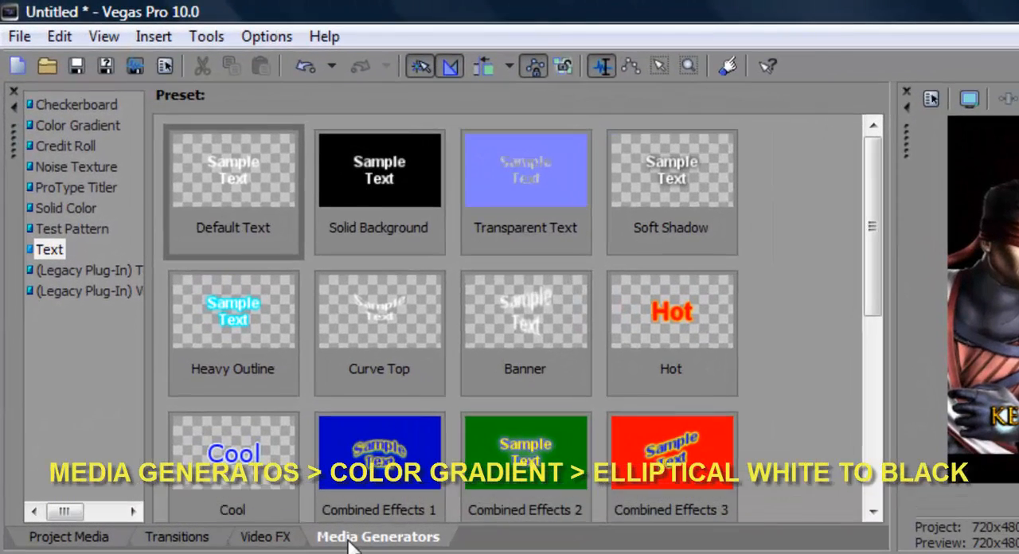
Step: Add the Elliptical White to Black preset of the Color Gradient generator at the start of the new top track
click(111, 130)
click(688, 183)
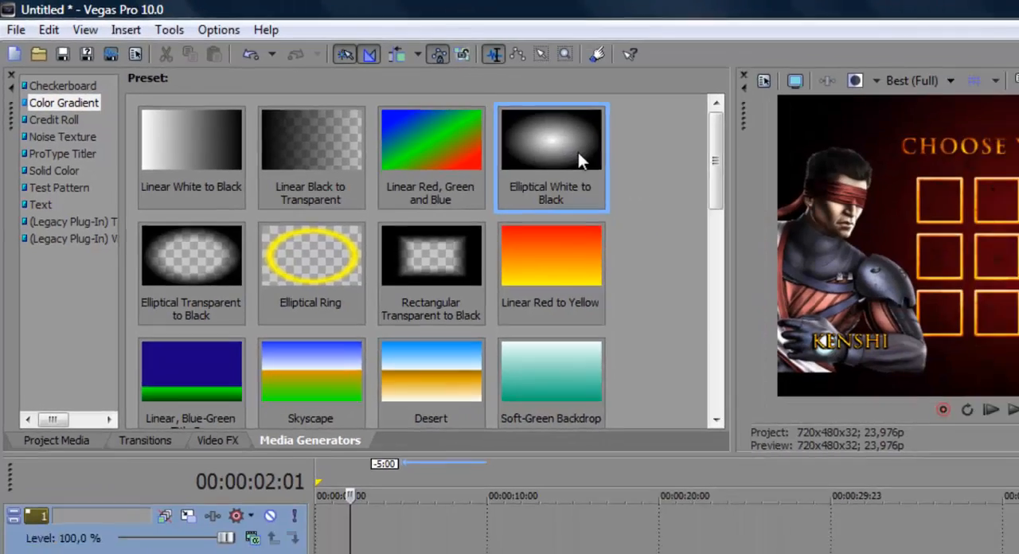
drag(671, 187, 249, 408)
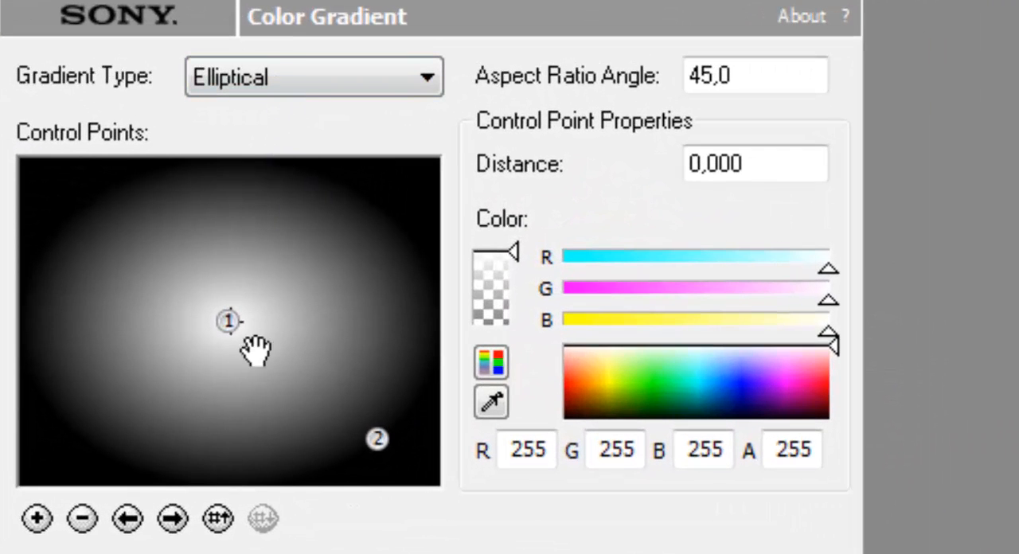
Step: Color the gradient's center control point orange with R 255, G 189, B 27, and close the generator settings
click(229, 322)
click(599, 371)
drag(595, 405, 594, 379)
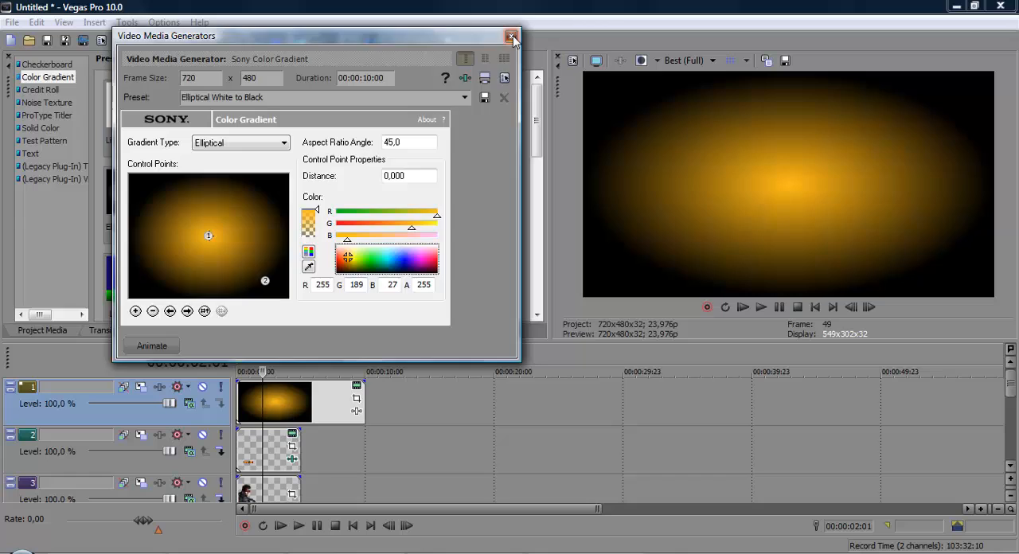
click(512, 37)
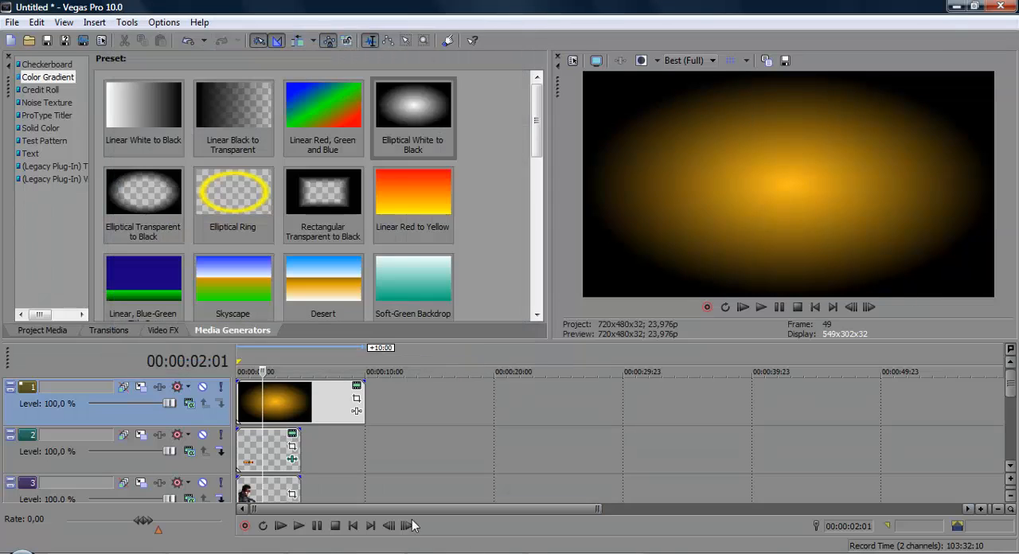
Step: Trim the gradient event to the length of the events below and set its track's compositing mode to Screen
drag(371, 412, 301, 411)
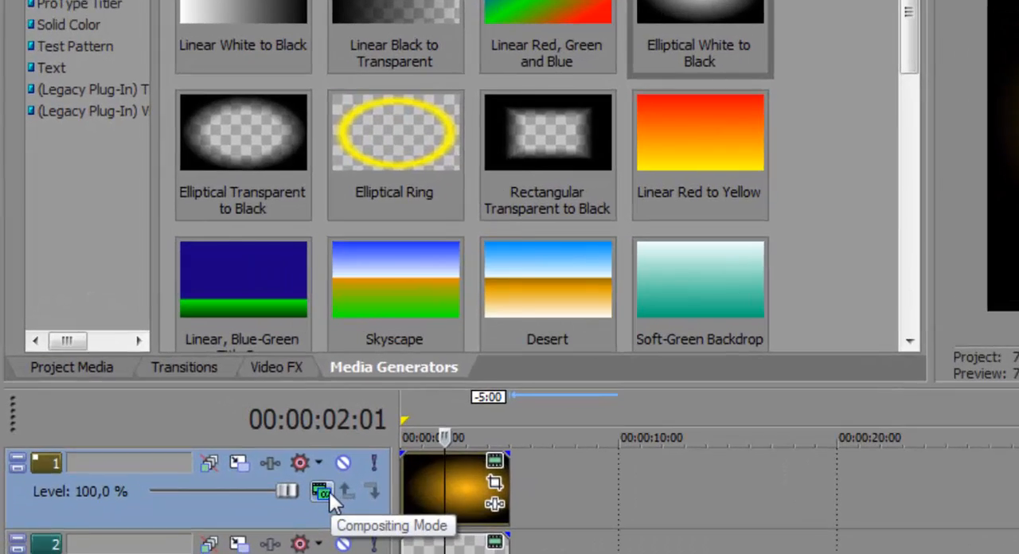
click(189, 404)
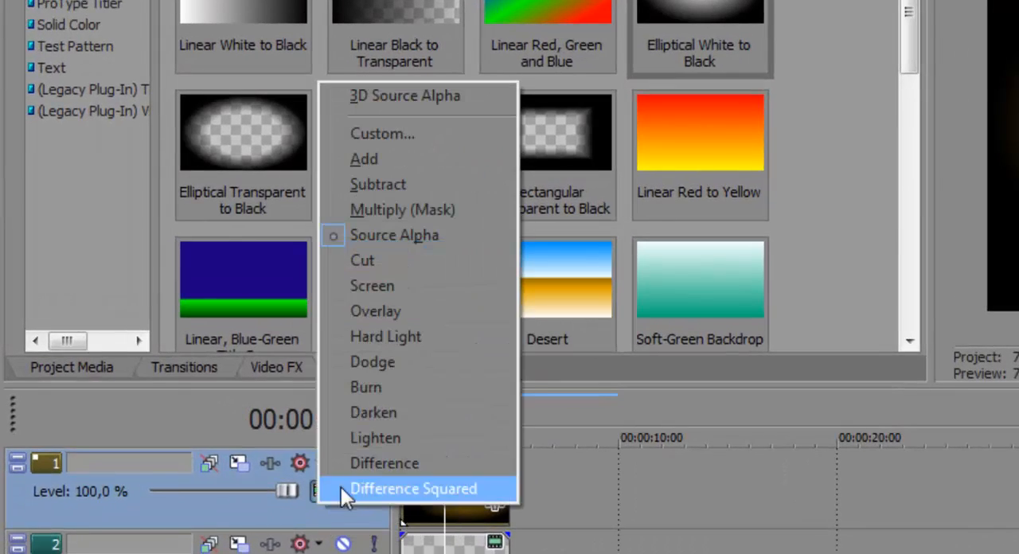
click(437, 284)
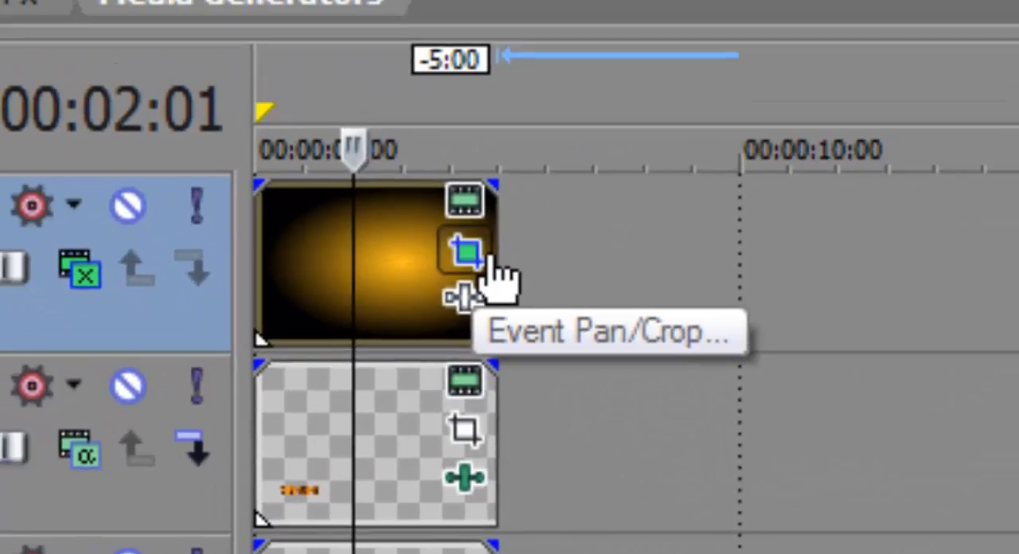
Step: Open the gradient event's pan/crop settings and enlarge the crop frame to about 2,979 by 1,986 to shrink the glow
click(488, 256)
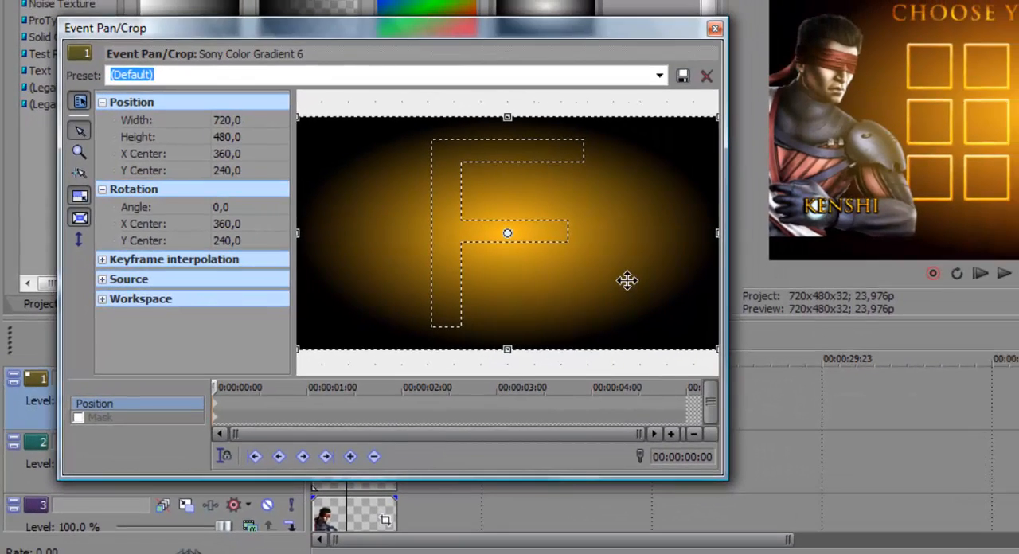
scroll(627, 280, down, 3)
scroll(621, 280, up, 5)
scroll(621, 280, down, 5)
scroll(621, 281, up, 4)
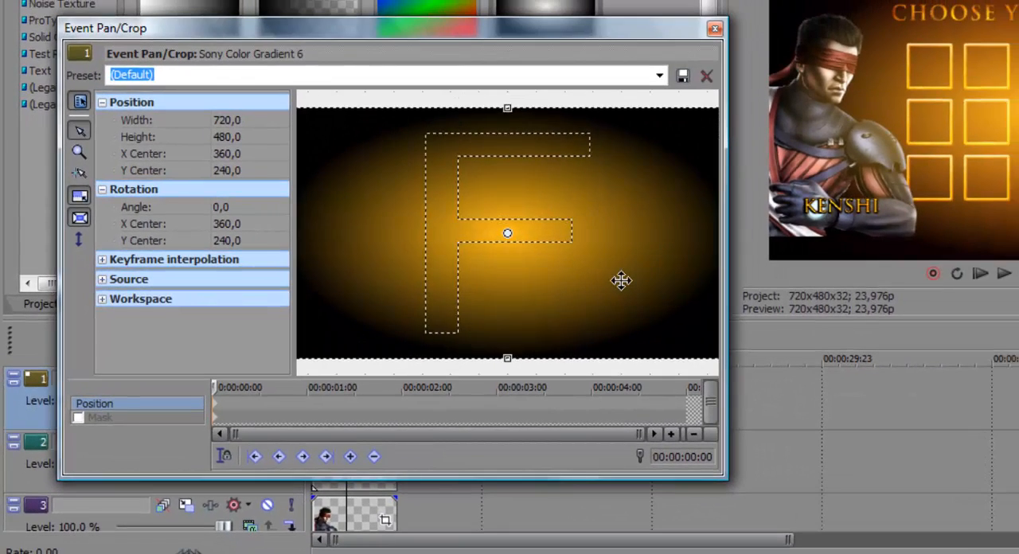
scroll(621, 280, down, 4)
scroll(621, 281, up, 2)
scroll(619, 280, down, 2)
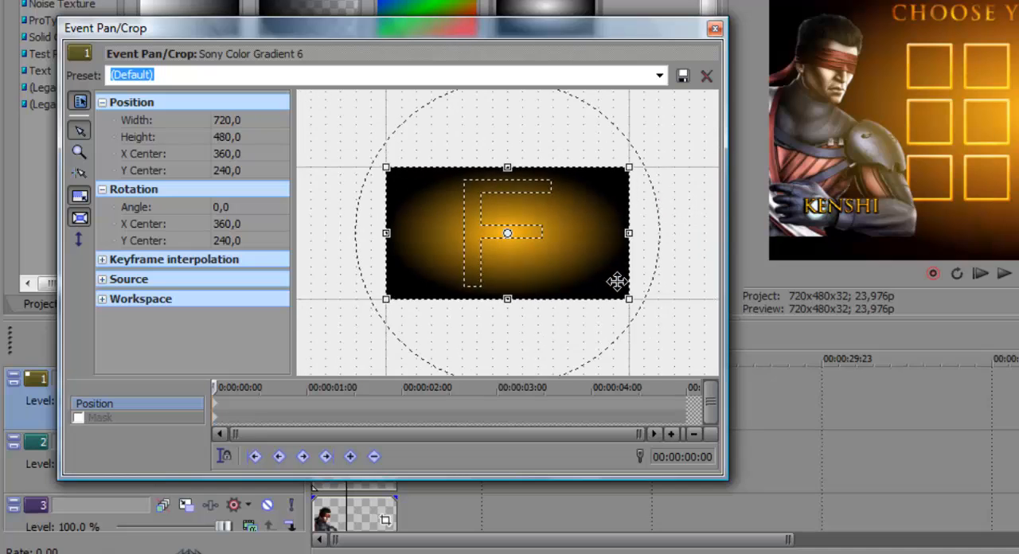
scroll(617, 281, up, 1)
scroll(617, 280, down, 1)
scroll(617, 281, up, 2)
scroll(617, 280, down, 5)
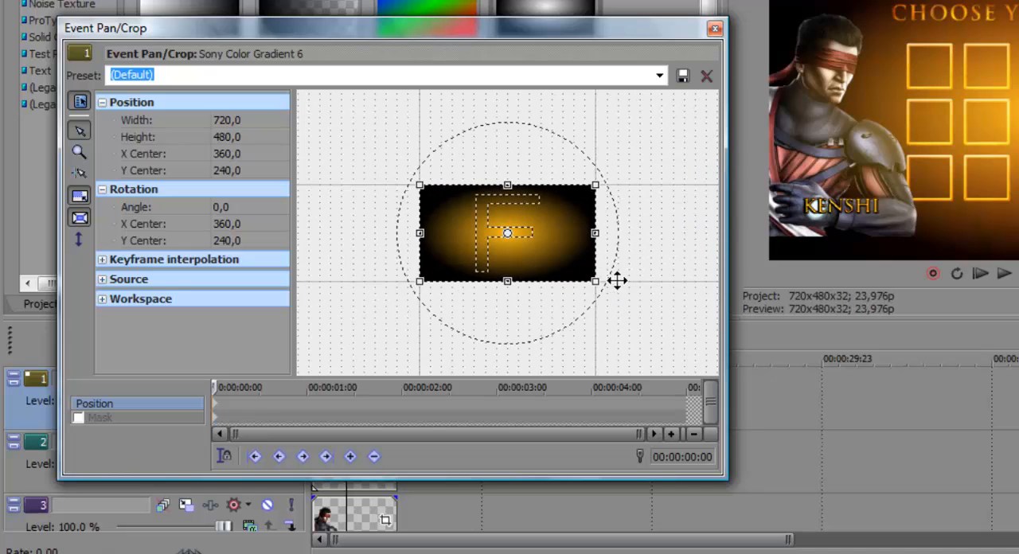
scroll(617, 280, down, 2)
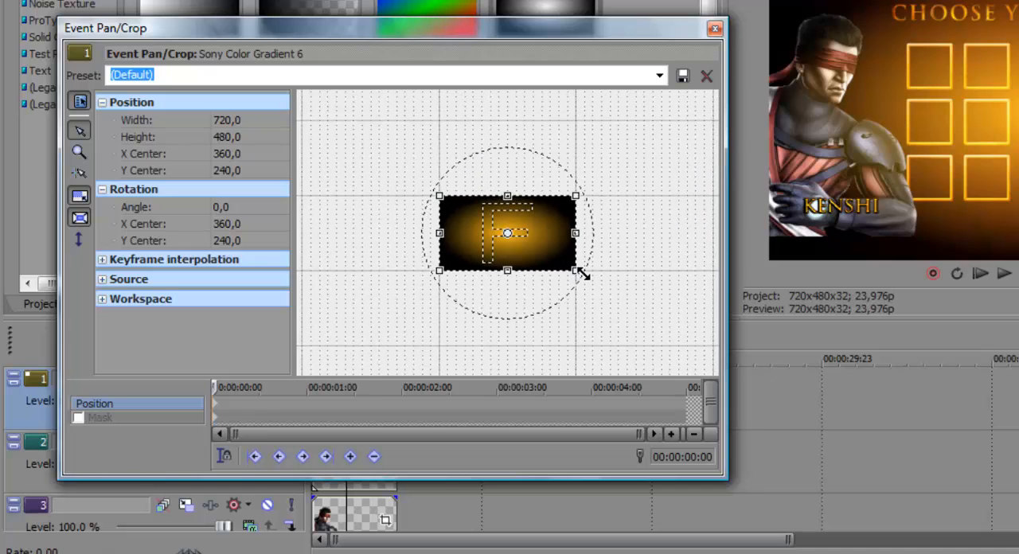
drag(582, 274, 797, 518)
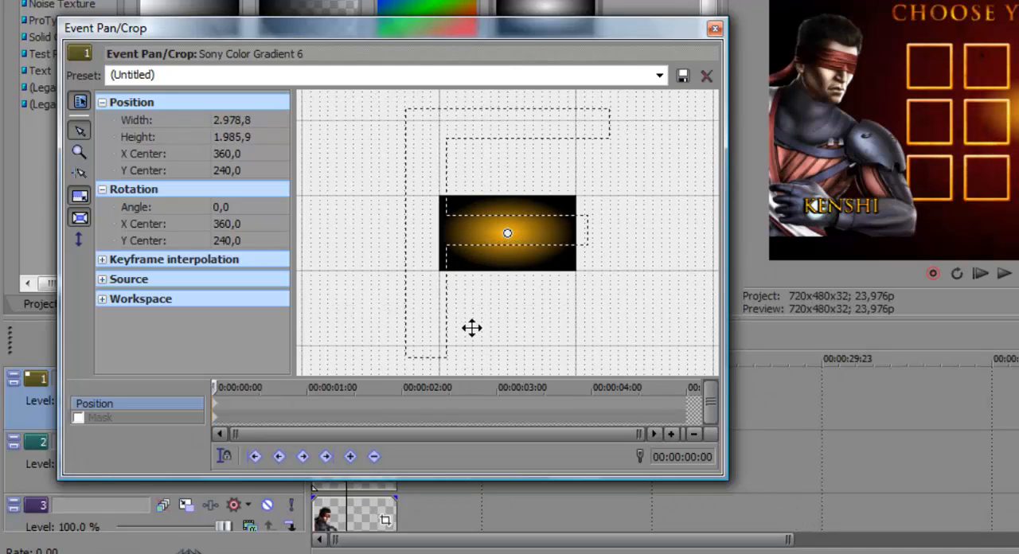
Step: Allow free movement and place the glow behind KENSHI, with the crop frame about 3,458 by 2,305 centered near X 1,541, Y -454; close the settings
drag(473, 328, 492, 269)
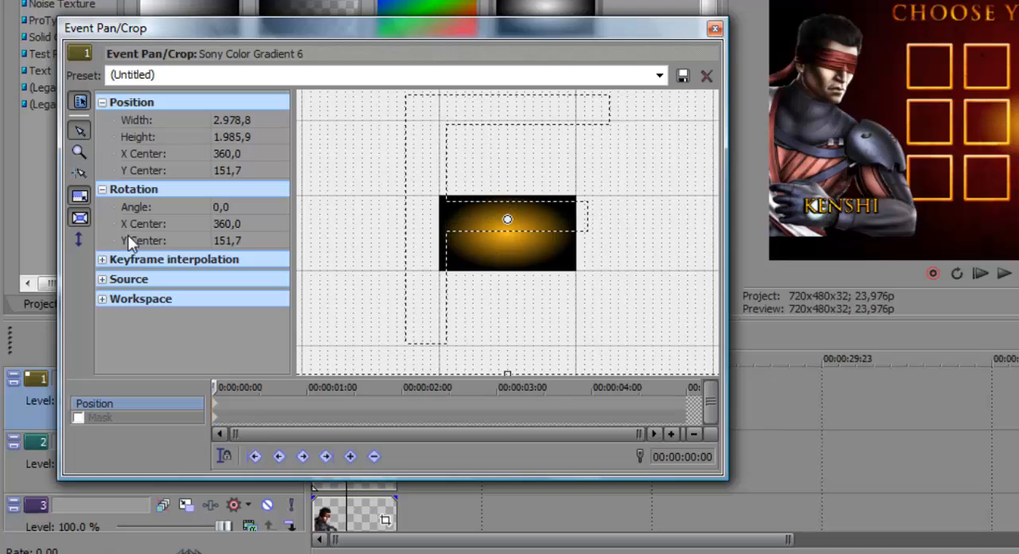
click(79, 239)
drag(432, 278, 517, 278)
drag(505, 314, 531, 267)
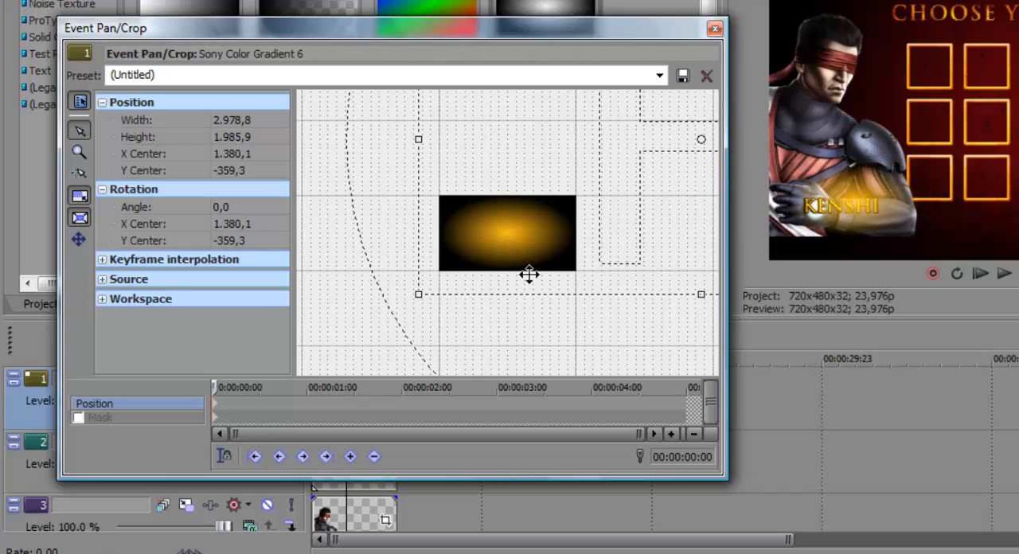
drag(430, 306, 382, 332)
drag(487, 276, 524, 263)
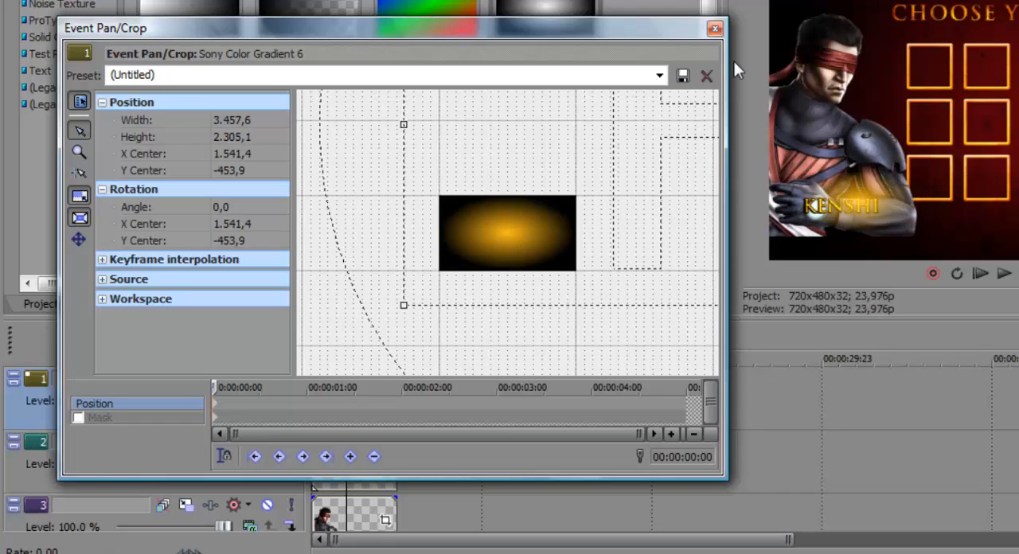
click(713, 32)
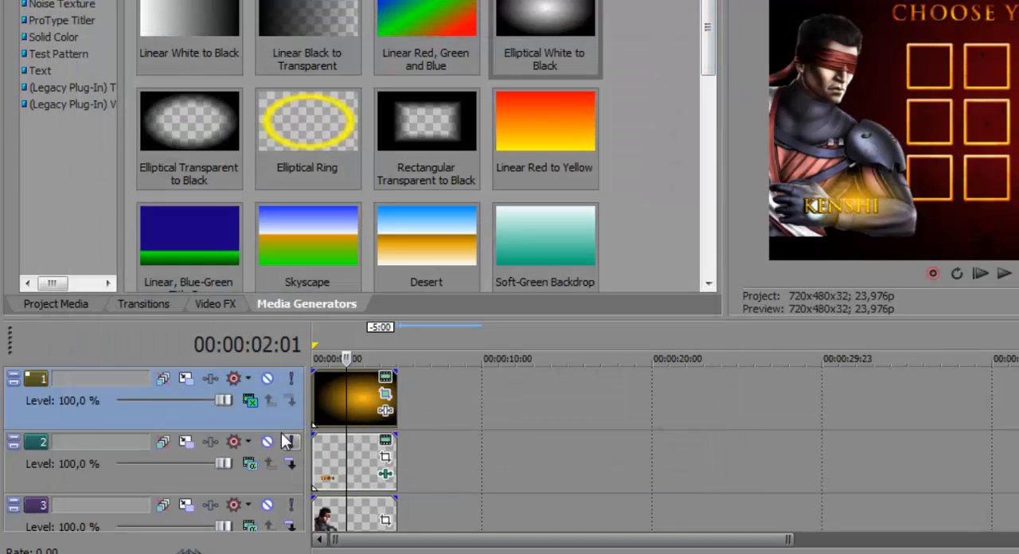
Step: Move the gradient track below the KENSHI text track and check the composition in a full-screen preview
drag(278, 480, 281, 488)
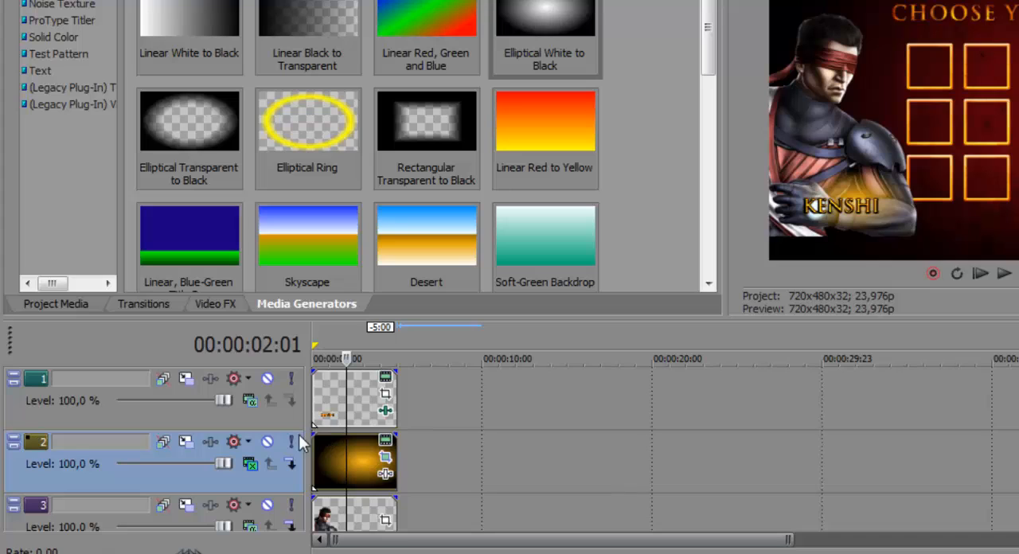
click(332, 516)
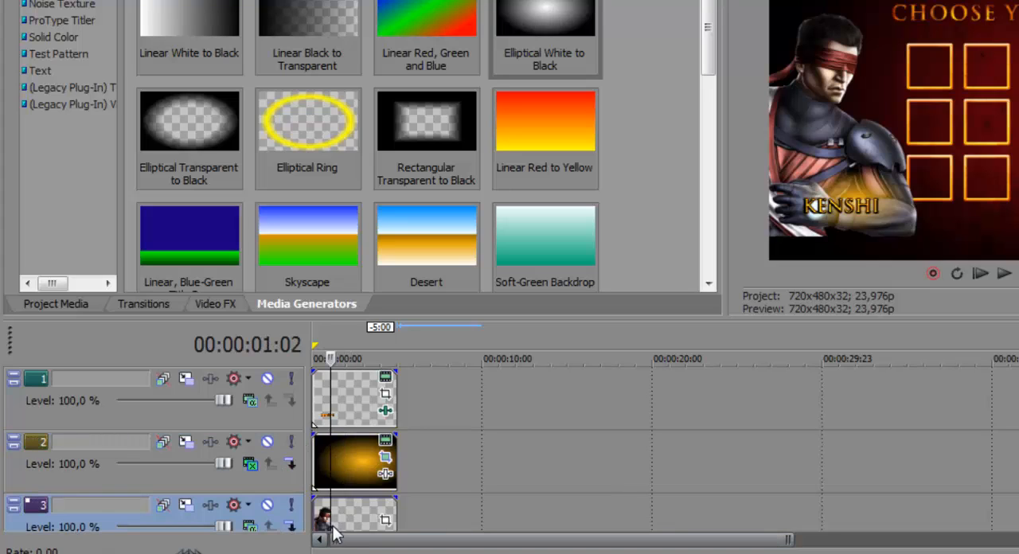
click(340, 450)
click(343, 421)
click(347, 420)
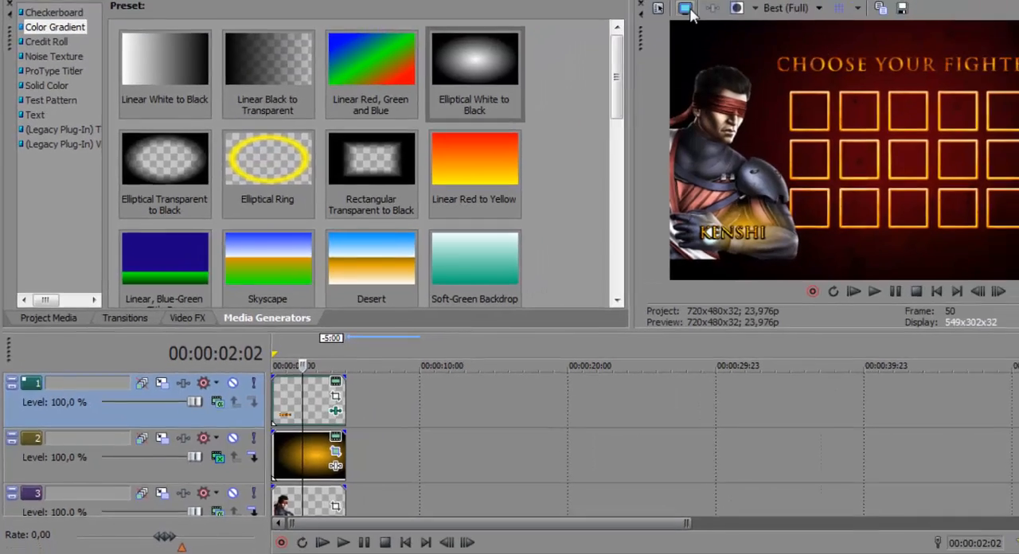
click(686, 10)
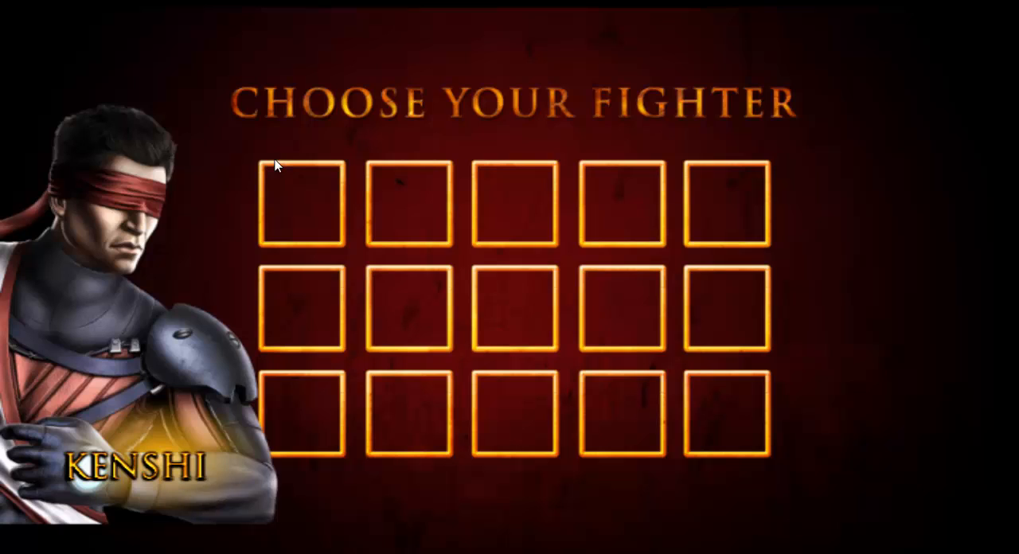
key(Escape)
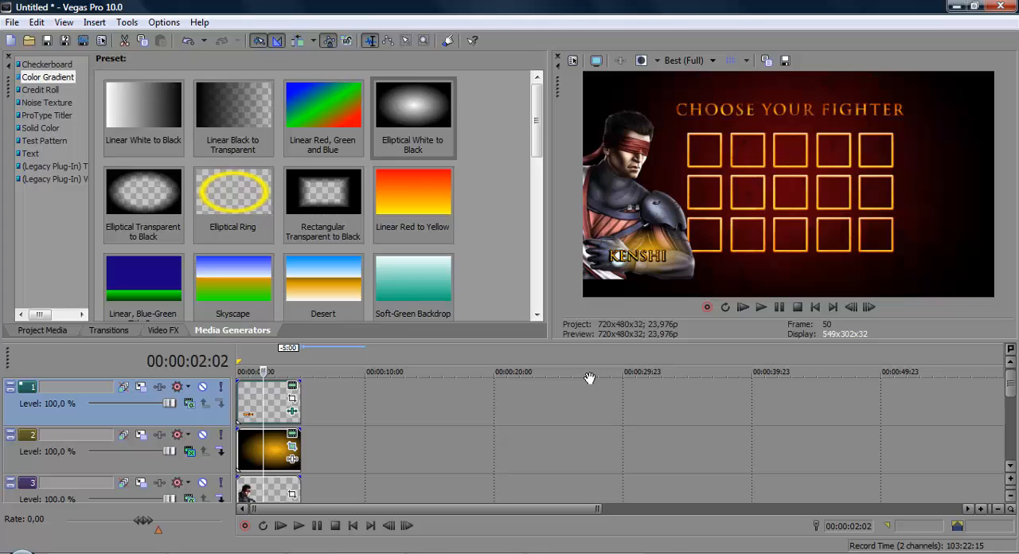
Step: Insert a new video track at the top for the next character and open the personal user folder
right_click(366, 398)
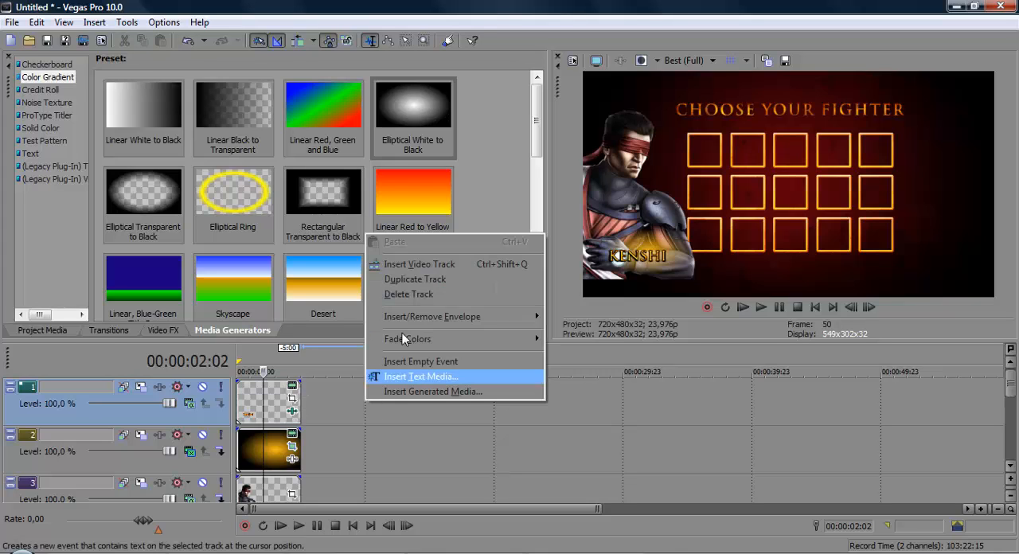
click(436, 265)
click(18, 549)
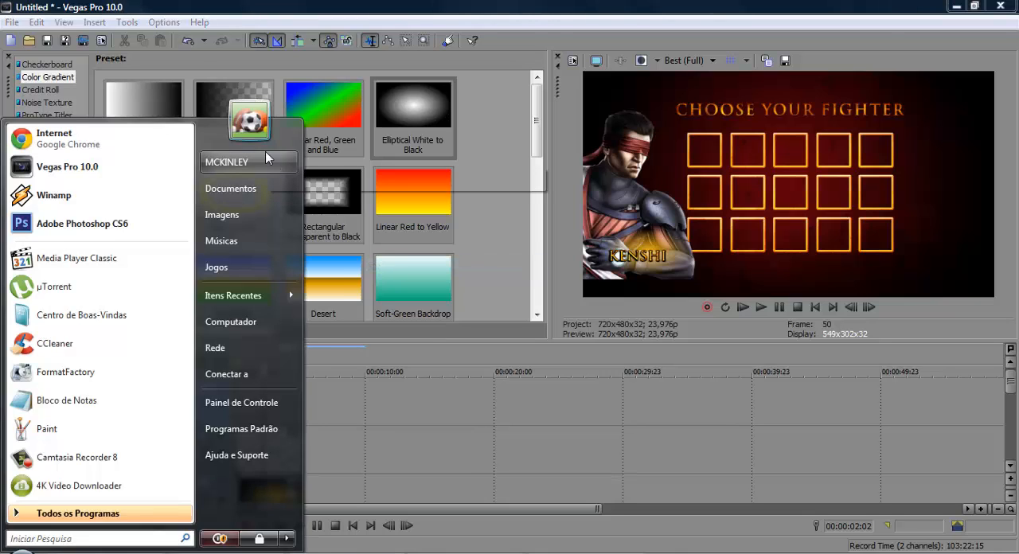
click(266, 156)
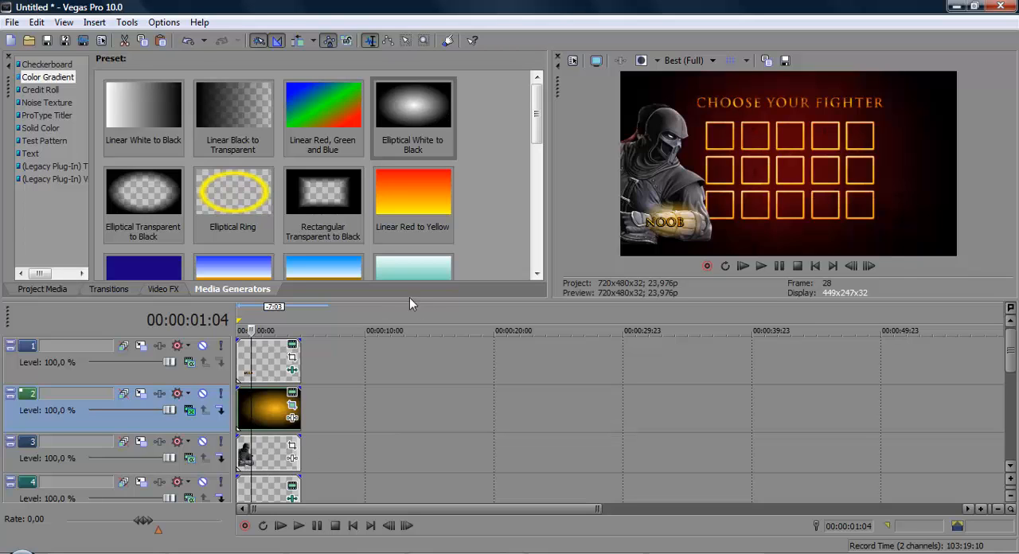
Step: Enlarge the timeline area to examine the image, gradient and name tracks of both characters, and restore the larger preview
drag(409, 297, 436, 206)
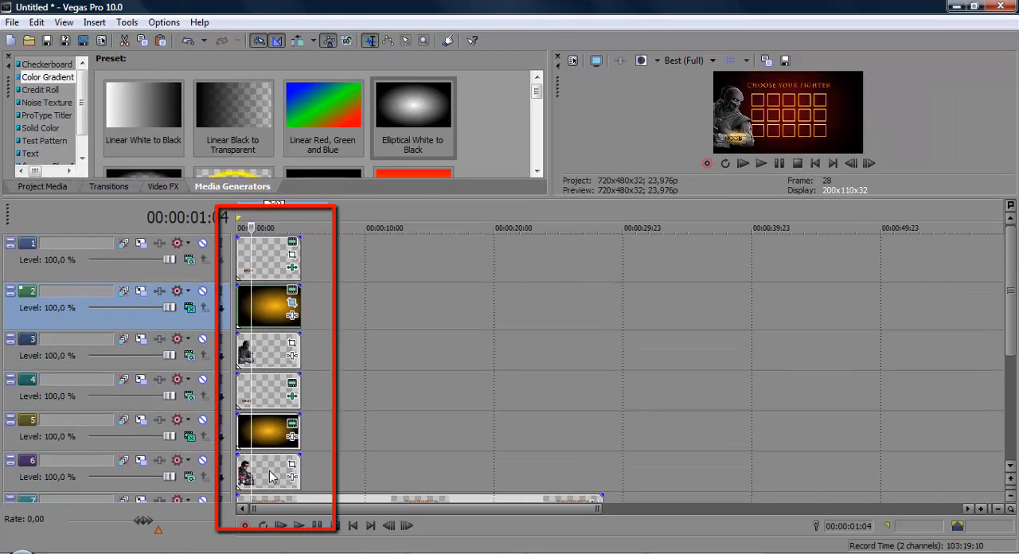
click(270, 470)
click(253, 434)
click(257, 390)
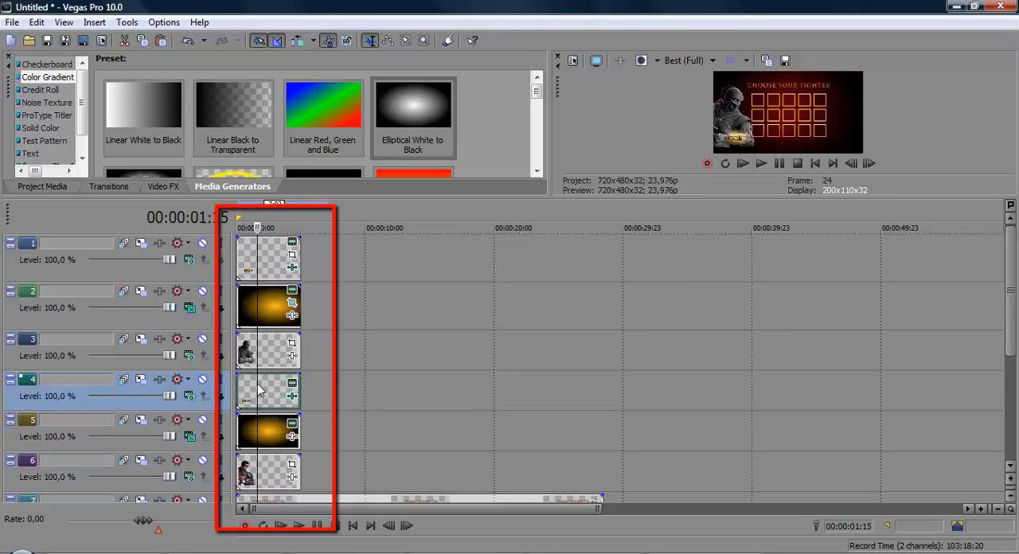
click(269, 351)
click(271, 307)
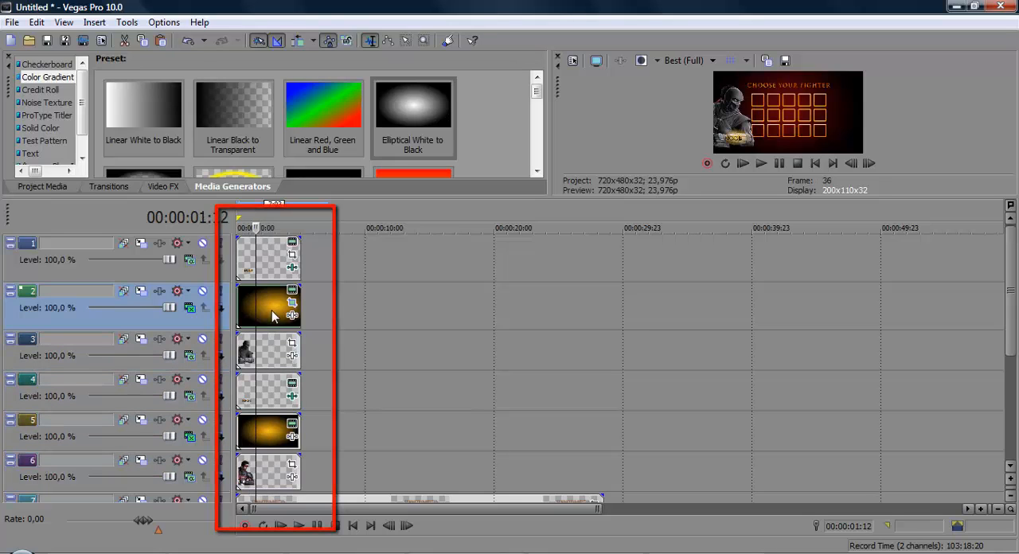
click(271, 256)
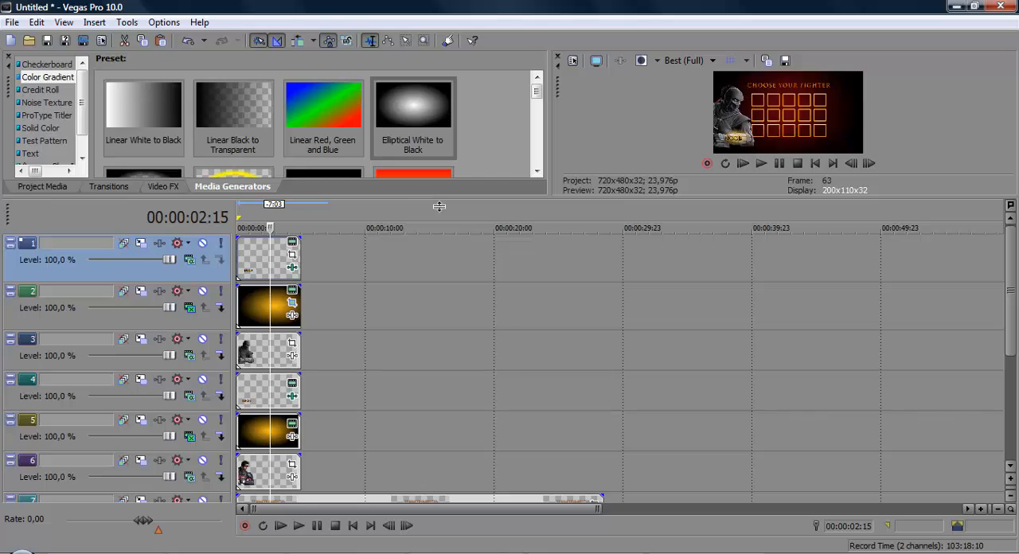
drag(424, 193, 424, 328)
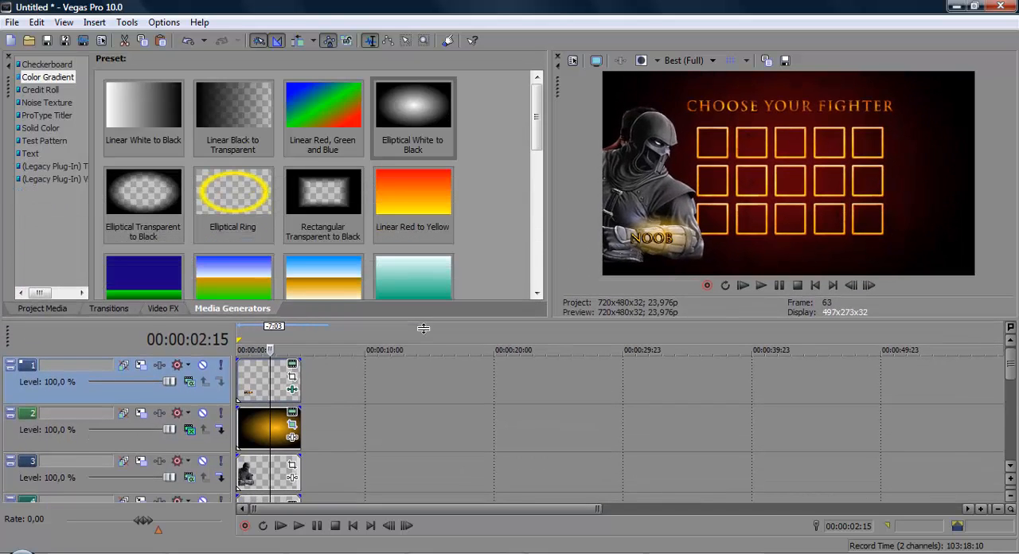
Step: Move the Noob image event 5:00 later so it starts where the Kenshi events end
scroll(1011, 371, down, 1)
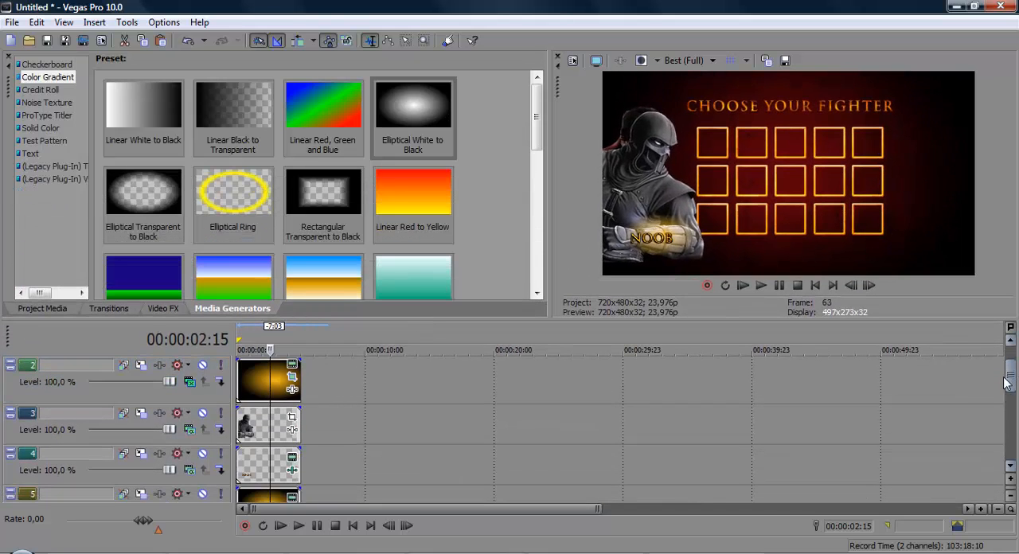
scroll(1005, 390, down, 1)
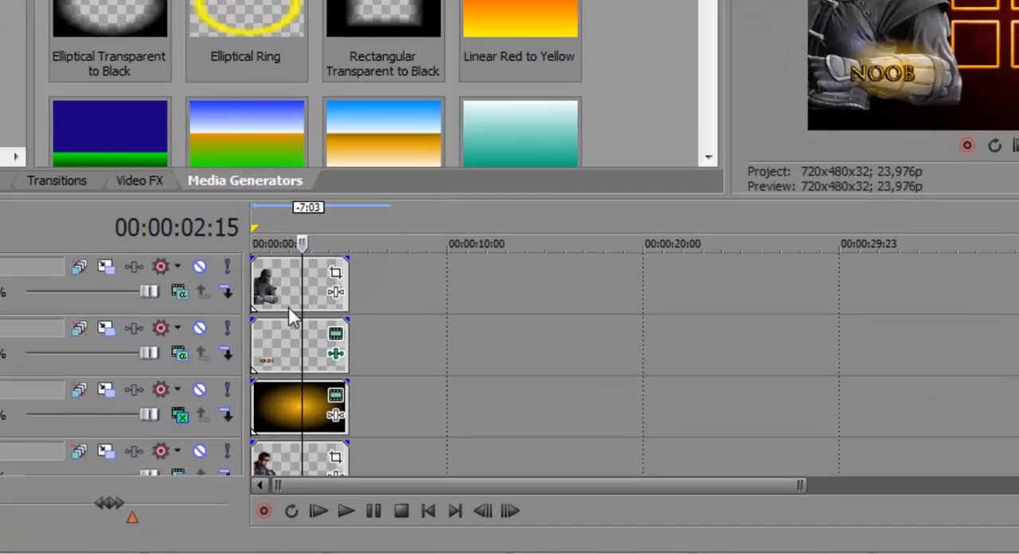
click(289, 307)
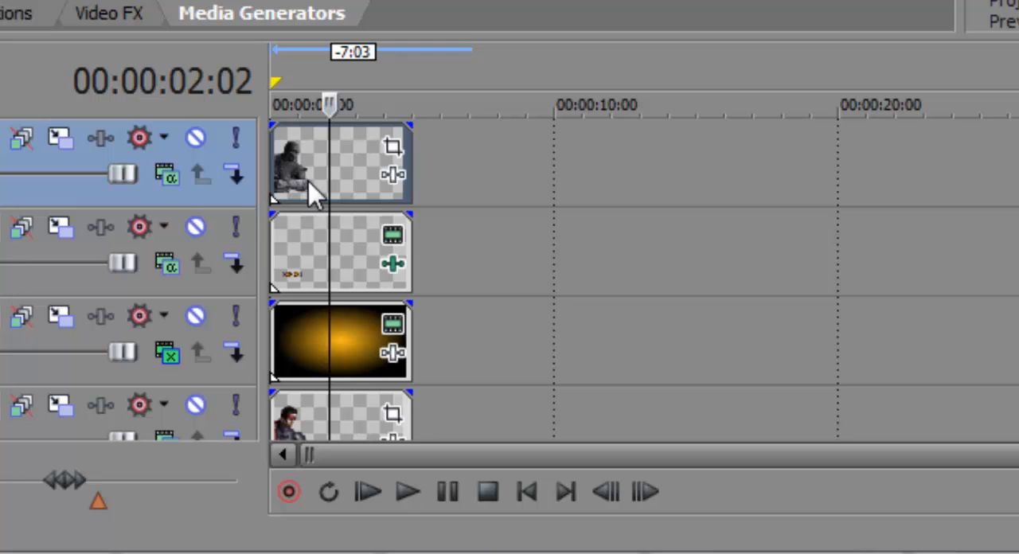
drag(278, 303, 352, 304)
drag(418, 193, 438, 193)
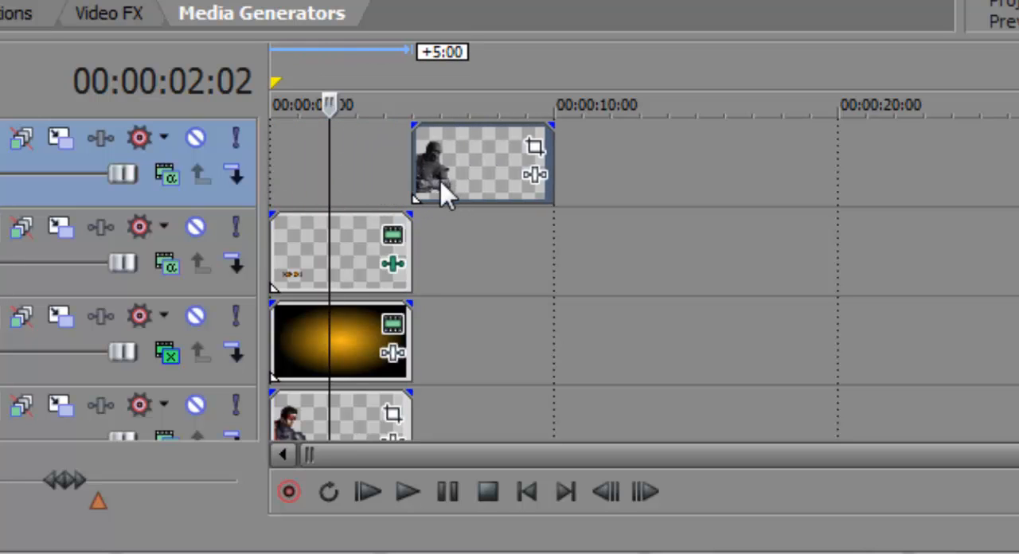
Step: Move Noob's gradient event and NOOB text event 5:00 later to line up with the Noob image
scroll(644, 280, up, 1)
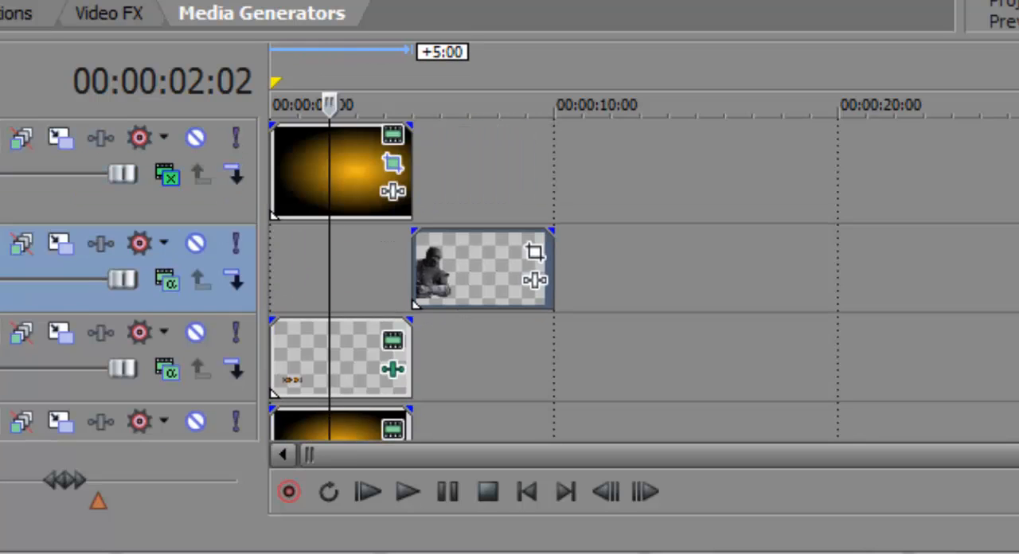
drag(362, 152, 504, 147)
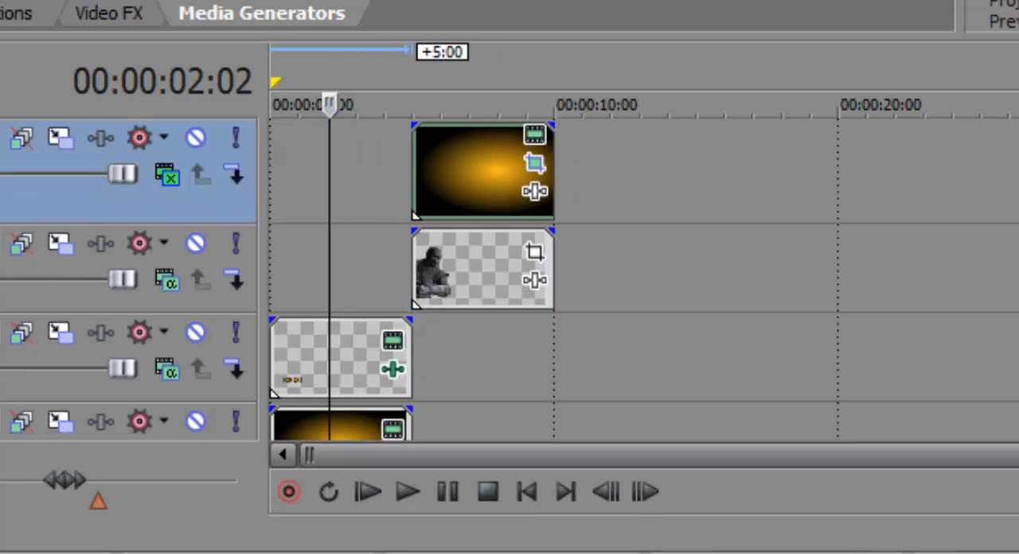
scroll(643, 280, up, 1)
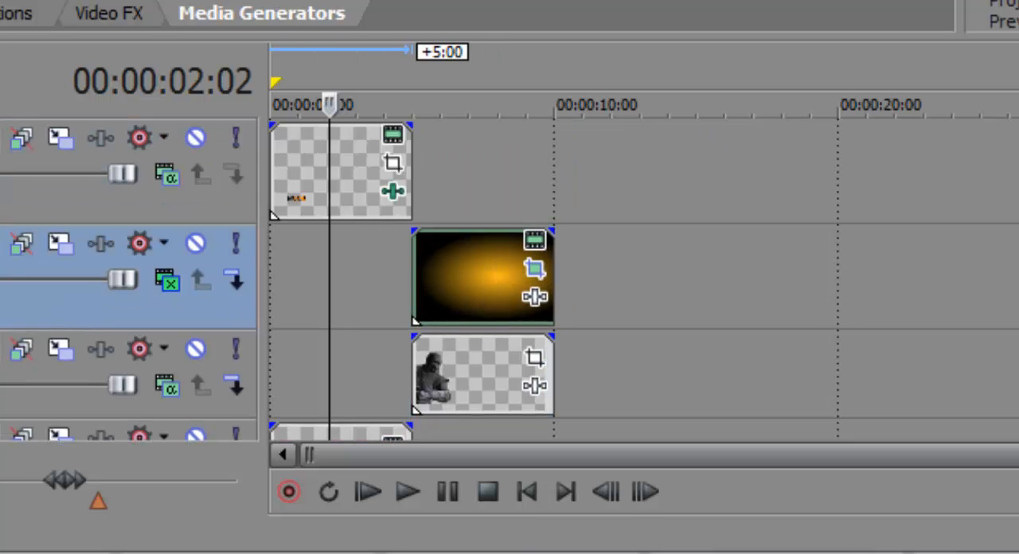
click(304, 175)
drag(303, 169, 401, 177)
drag(425, 171, 425, 172)
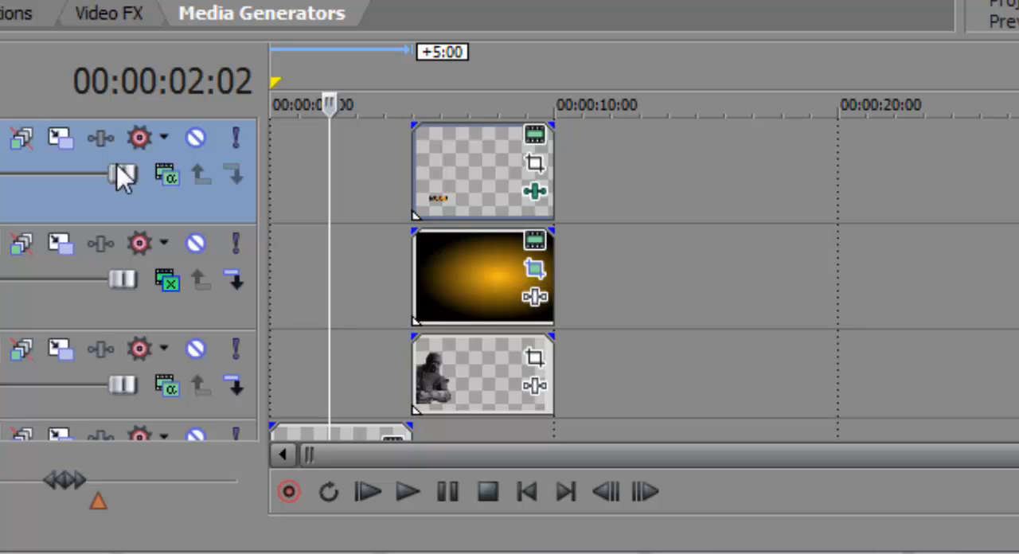
Step: Play the changeover from the Kenshi events to the Noob events and place the cursor shortly before it
scroll(128, 280, down, 3)
scroll(128, 280, up, 1)
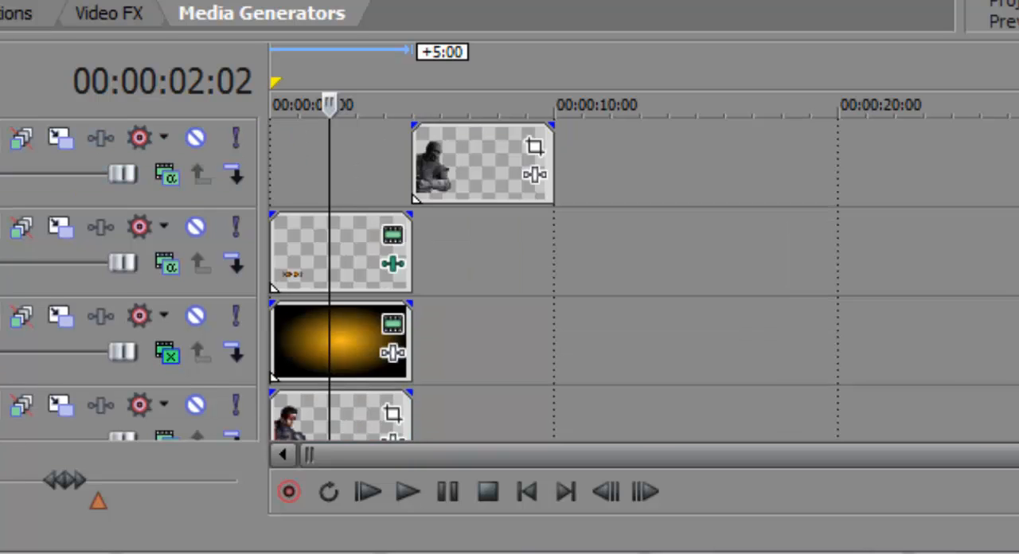
key(space)
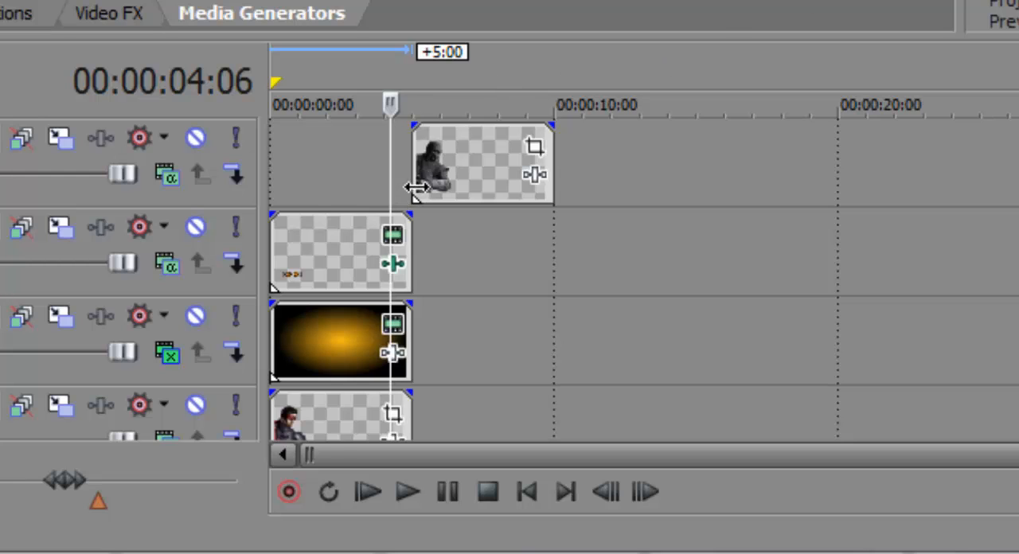
drag(416, 188, 437, 199)
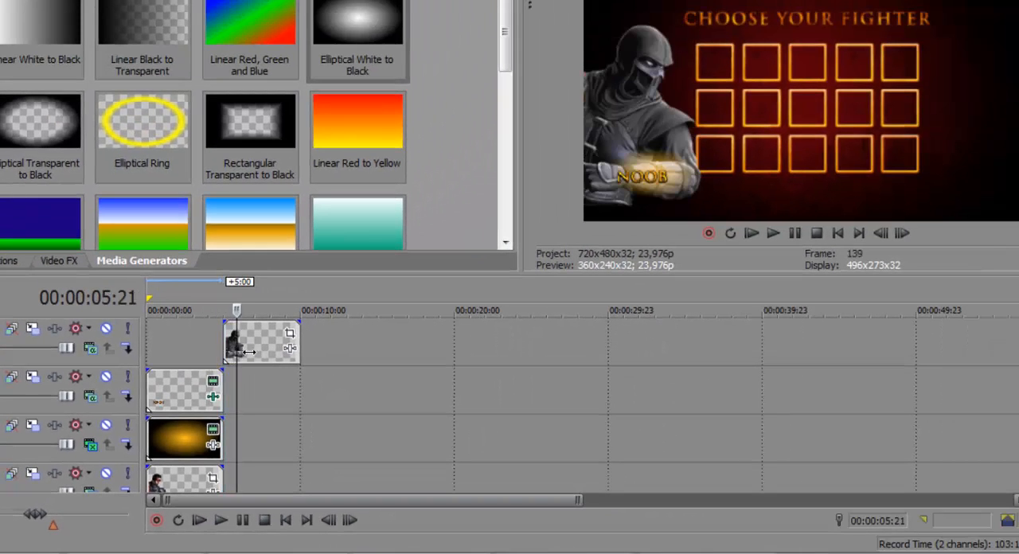
drag(249, 351, 238, 371)
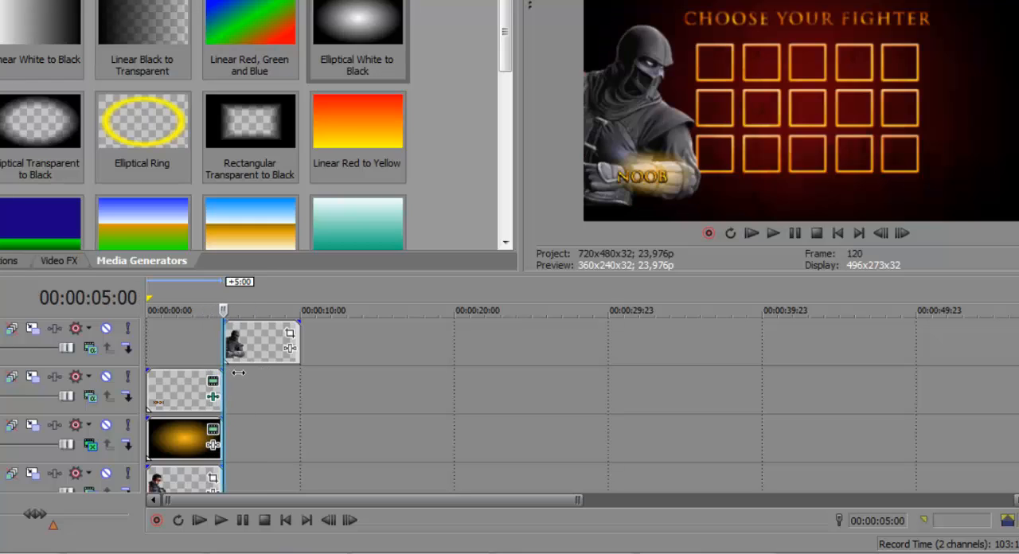
click(203, 340)
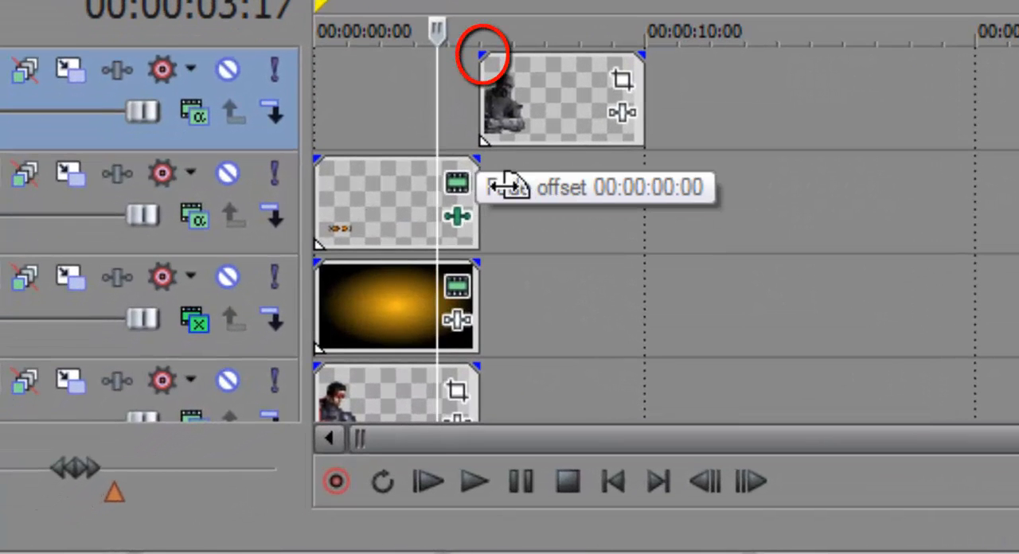
Step: Add a short fade-in to the start of the Noob image event and a short fade-out to the end of the KENSHI text event
click(479, 162)
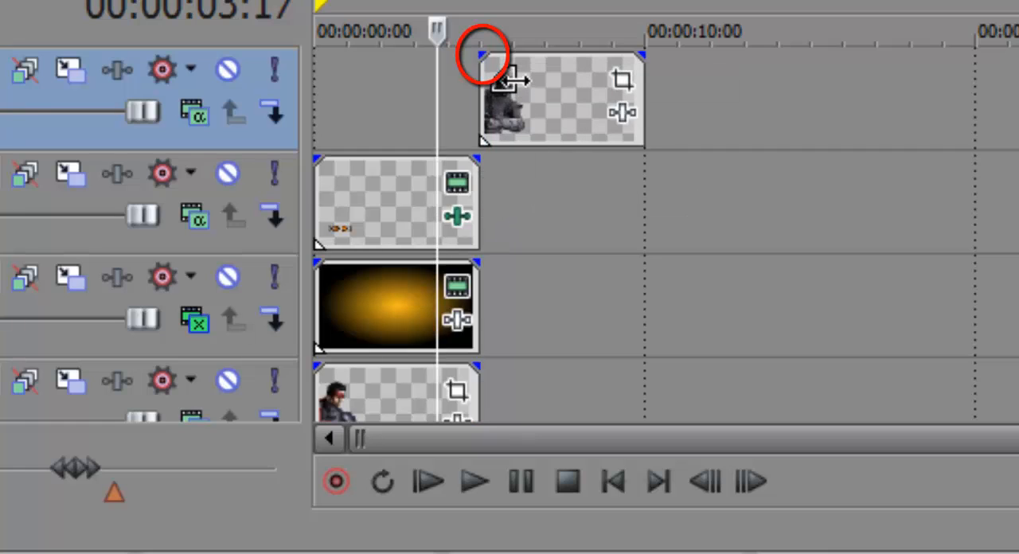
drag(510, 75, 519, 87)
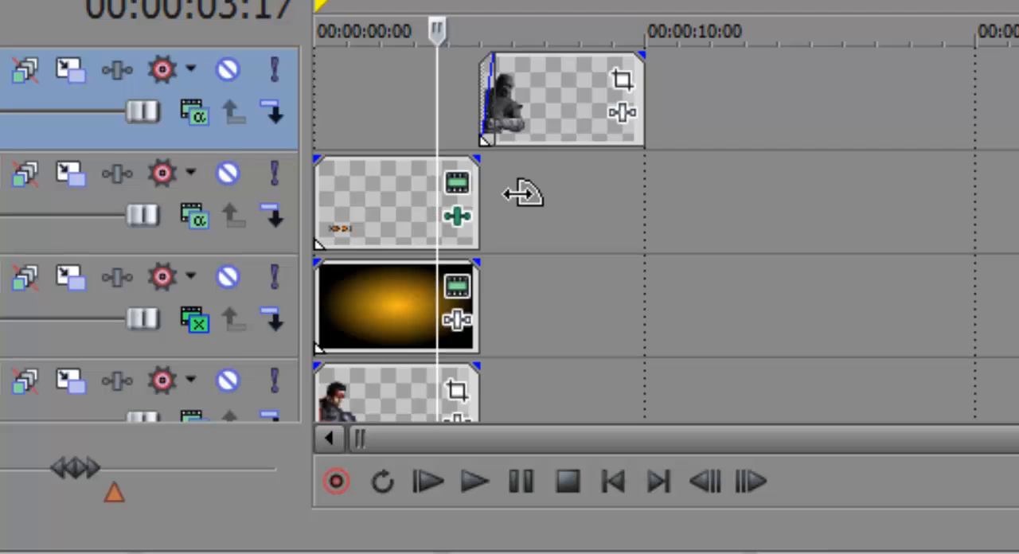
drag(516, 194, 503, 188)
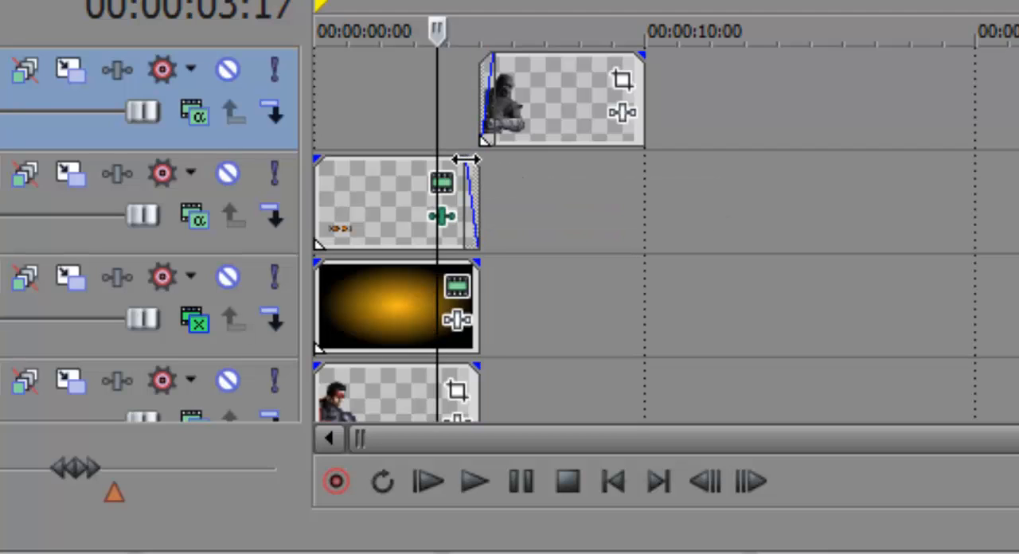
key(Right)
key(Right)
key(Right)
key(Right)
key(Right)
key(Right)
key(Right)
key(Right)
key(Right)
key(Right)
key(Right)
key(Left)
key(Left)
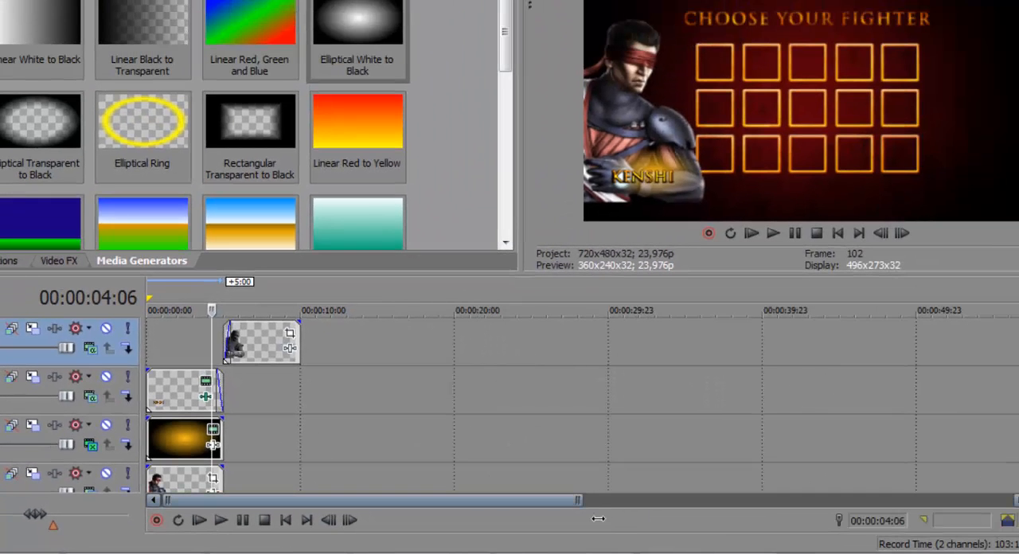
Step: Remove the fade-out from the end of the KENSHI text event on the enlarged timeline
drag(716, 487, 379, 483)
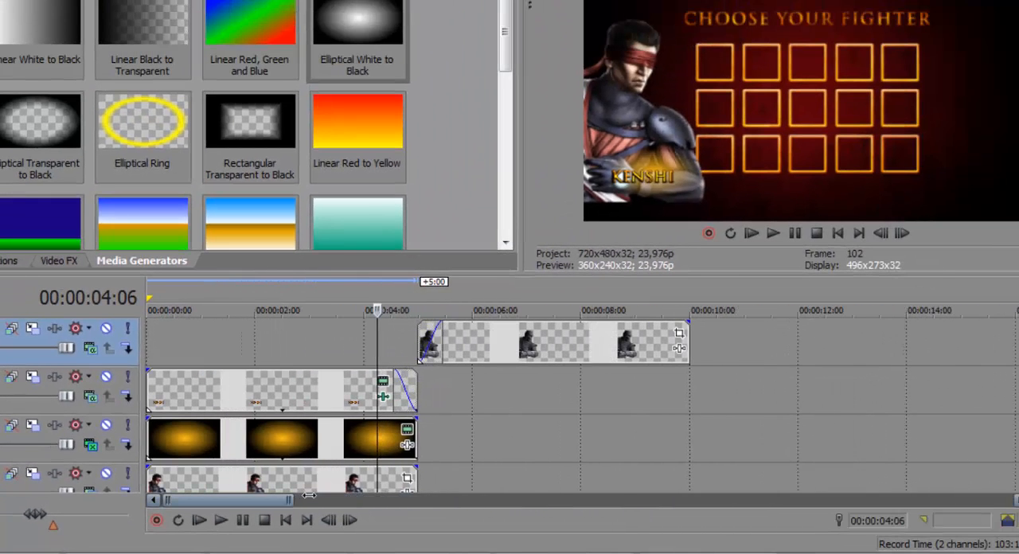
drag(308, 496, 310, 495)
key(Right)
key(Right)
key(Right)
key(Right)
key(Right)
key(Right)
key(Right)
key(Right)
key(Right)
key(Right)
key(Right)
key(Right)
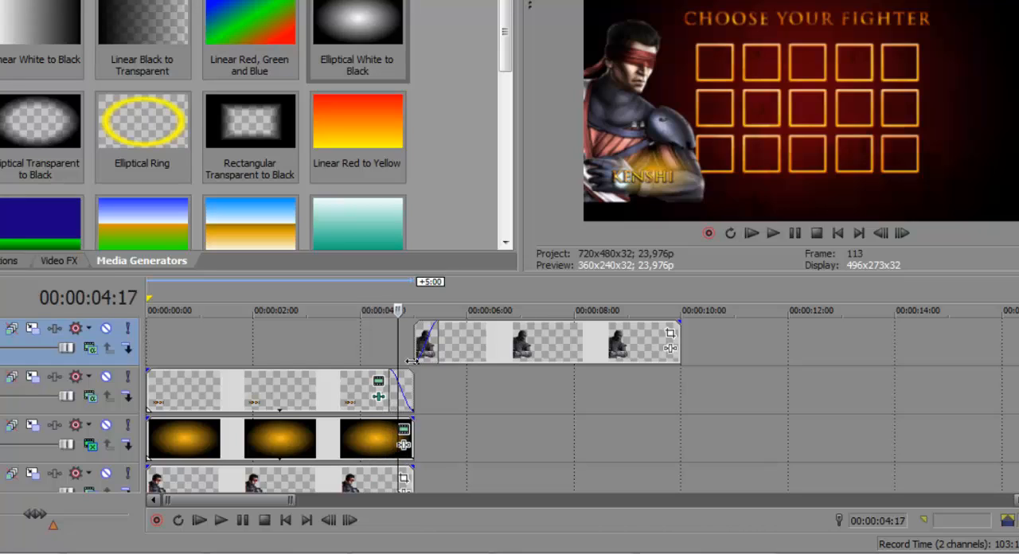
drag(386, 397, 240, 377)
drag(408, 390, 420, 392)
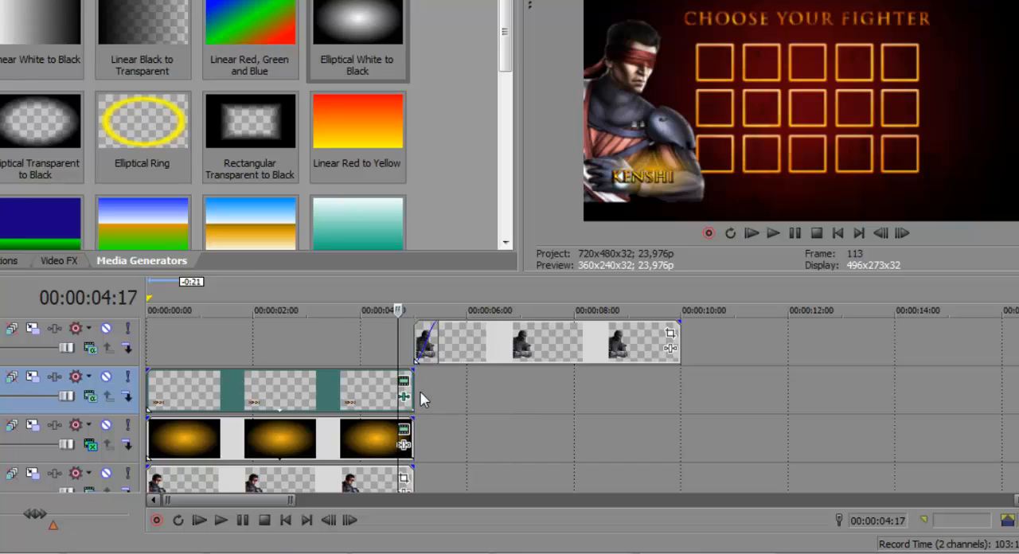
Step: Add a short fade-out to the end of the Kenshi image event, ending at 00:00:05:00
drag(431, 478, 406, 476)
key(Left)
key(Left)
key(Left)
key(Left)
key(Left)
key(Left)
key(Left)
key(Left)
key(Left)
key(Left)
key(Left)
key(Left)
key(Left)
key(Left)
key(Left)
key(Left)
key(Left)
key(Left)
key(Right)
key(Right)
key(Right)
key(Right)
key(Right)
key(Right)
key(Right)
key(Right)
key(Right)
key(Right)
key(Right)
key(Right)
key(Right)
key(Right)
key(Right)
key(Right)
key(Right)
key(Right)
key(Right)
key(Right)
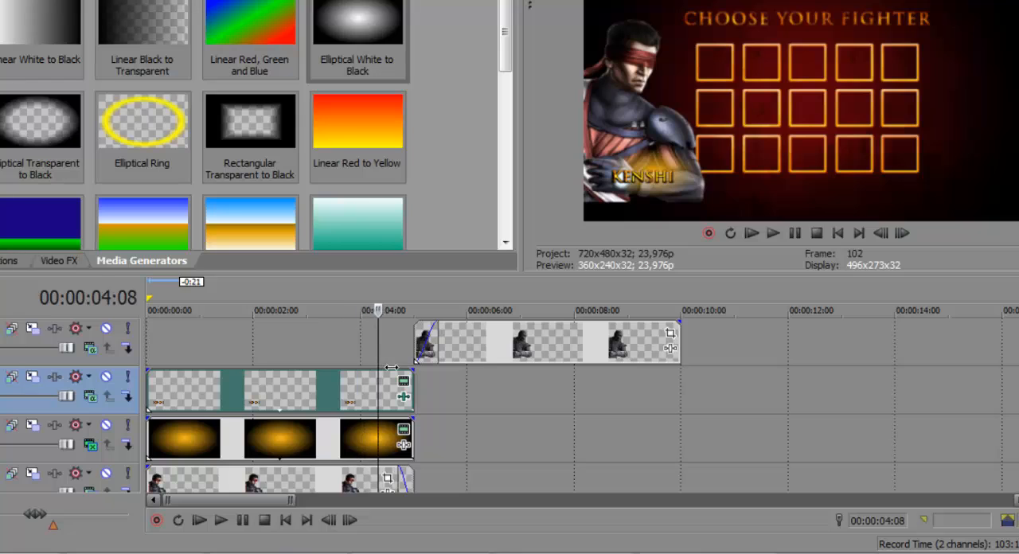
Step: Scrub back and forth across the changeover at 00:00:05:00 to examine how the images, gradients and names fade
key(Right)
key(Right)
key(Right)
key(Right)
key(Right)
key(Right)
key(Right)
key(Right)
key(Right)
key(Right)
key(Right)
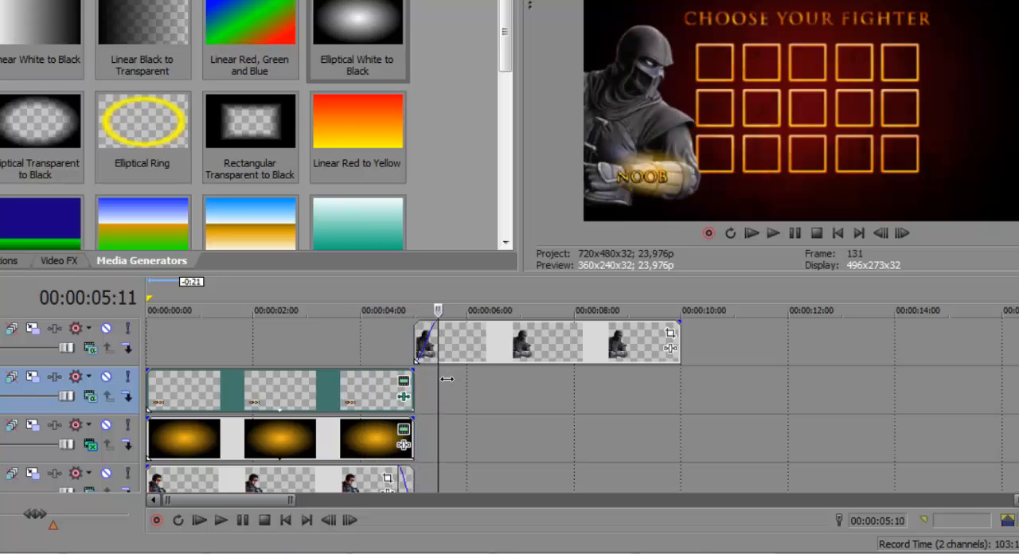
key(Left)
key(Left)
key(Left)
key(Left)
key(Left)
key(Left)
key(Left)
key(Left)
key(Left)
key(Left)
key(Left)
key(Left)
key(Left)
key(Left)
key(Left)
key(Left)
key(Right)
key(Right)
key(Right)
key(Right)
key(Right)
key(Right)
key(Right)
key(Right)
key(Right)
key(Right)
key(Right)
key(Right)
key(Left)
key(Left)
key(Left)
key(Left)
key(Left)
key(Left)
key(Left)
key(Left)
key(Left)
key(Left)
key(Left)
key(Left)
key(Left)
key(Left)
key(Left)
key(Left)
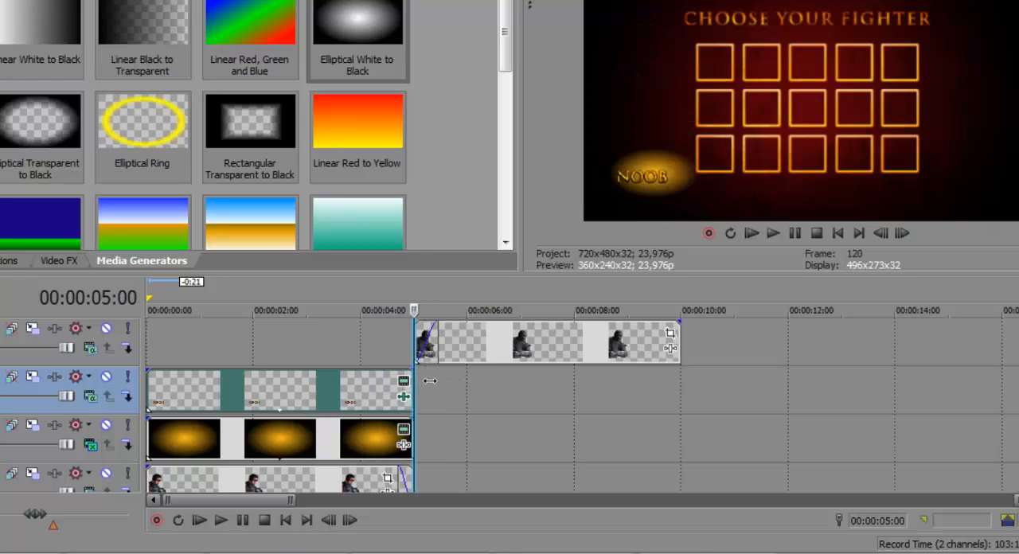
key(Right)
key(Right)
key(Right)
key(Right)
key(Right)
key(Right)
key(Right)
key(Right)
key(Right)
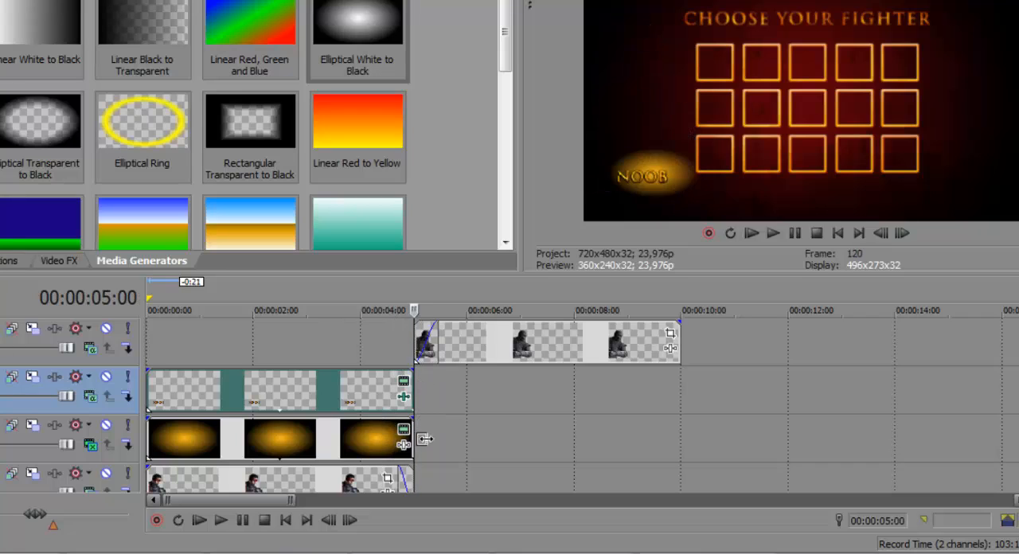
Step: Add short fade-outs to the ends of Kenshi's gradient event and KENSHI text event, matching the Kenshi image's fade-out
drag(411, 426, 410, 428)
drag(412, 371, 401, 381)
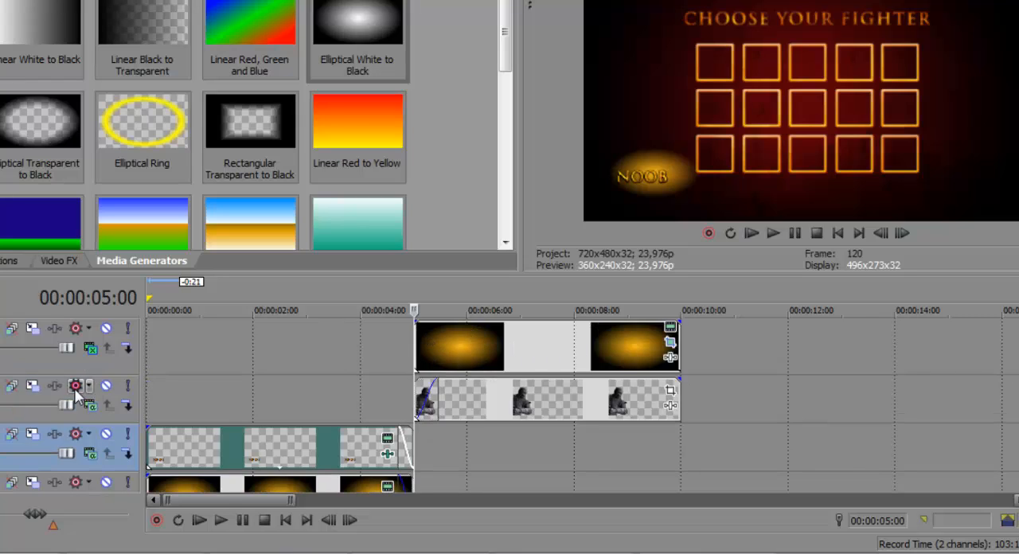
Step: Add short fade-ins to the starts of Noob's gradient event and NOOB text event, matching the Noob image's fade-in
drag(102, 387, 131, 364)
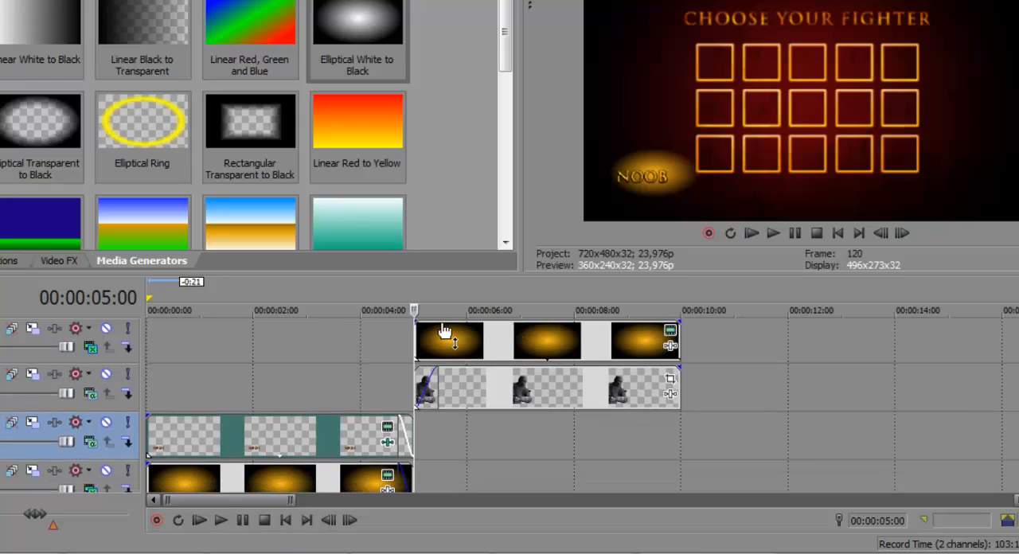
mouse_move(443, 323)
mouse_down()
mouse_move(422, 325)
mouse_move(444, 331)
mouse_up()
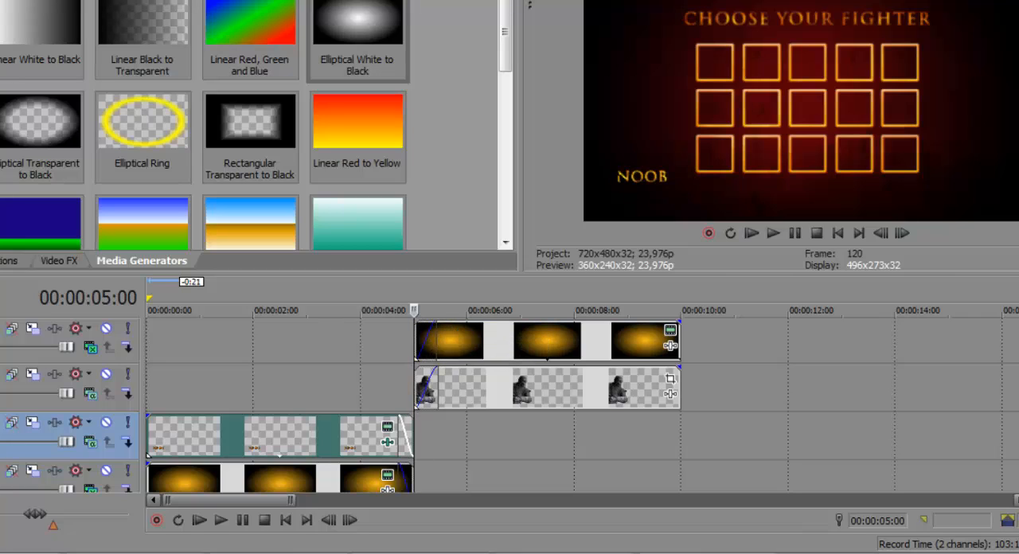
click(1018, 342)
scroll(1018, 399, up, 2)
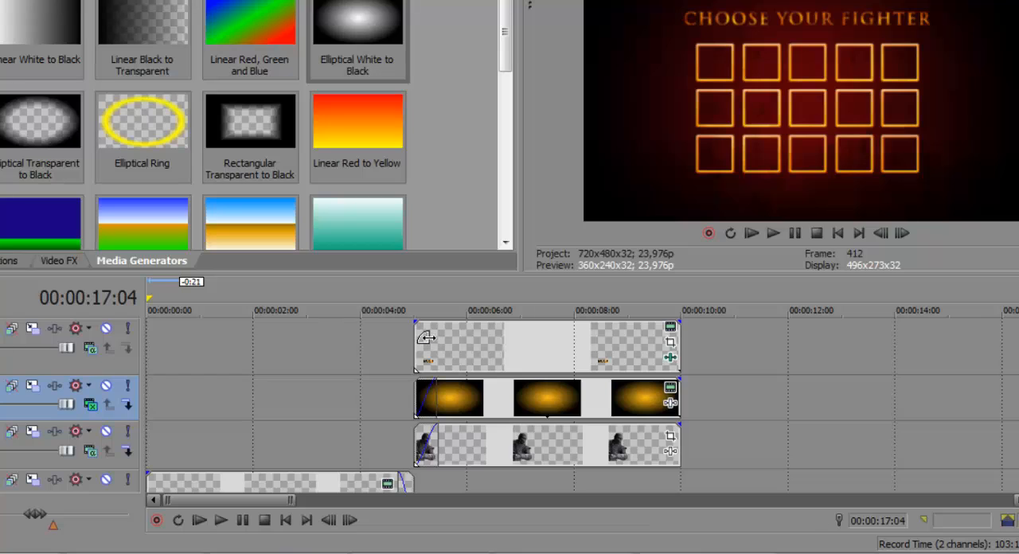
drag(426, 337, 436, 341)
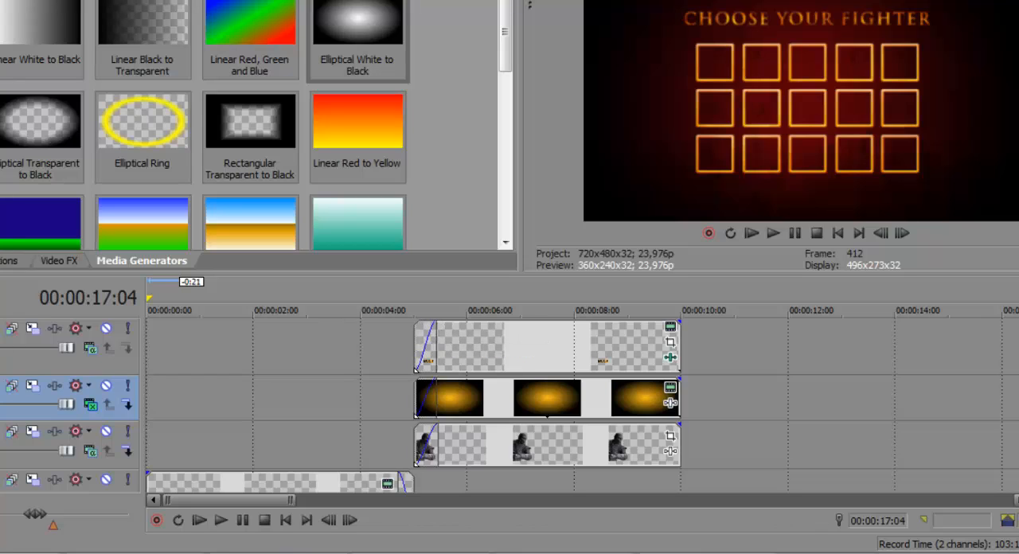
Step: Play and scrub through the faded changeover from Kenshi to Noob, leaving the cursor at 00:00:06:00
scroll(581, 406, down, 2)
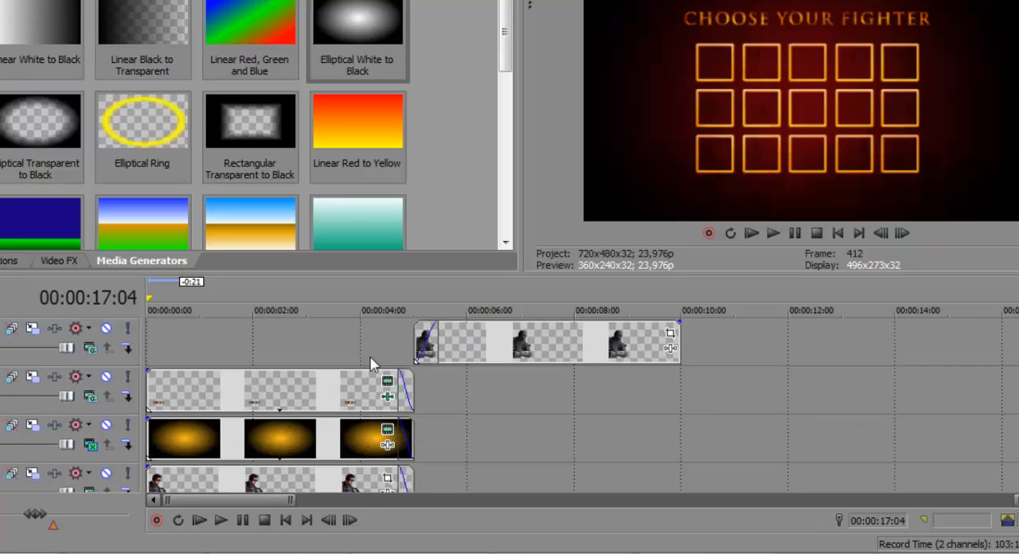
click(348, 354)
key(space)
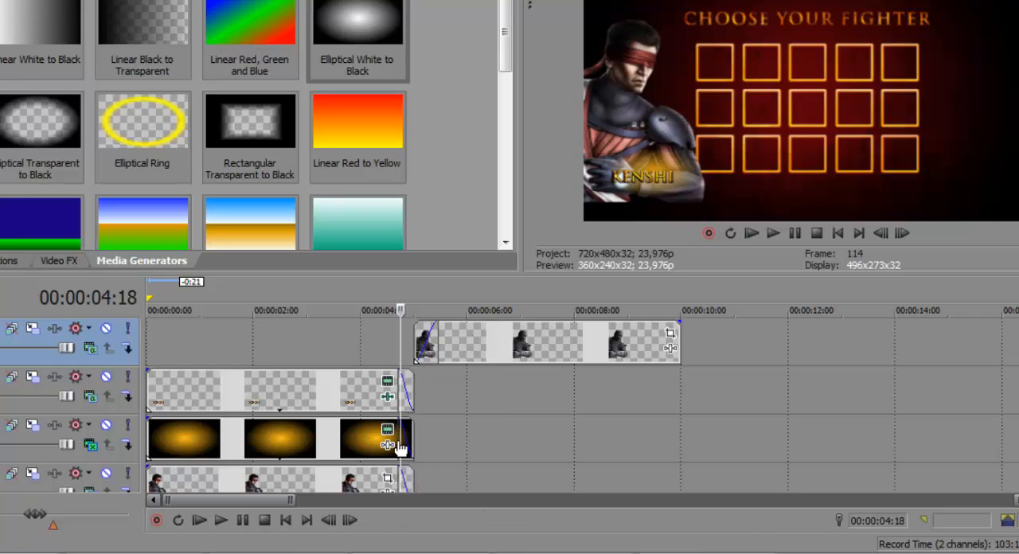
click(414, 364)
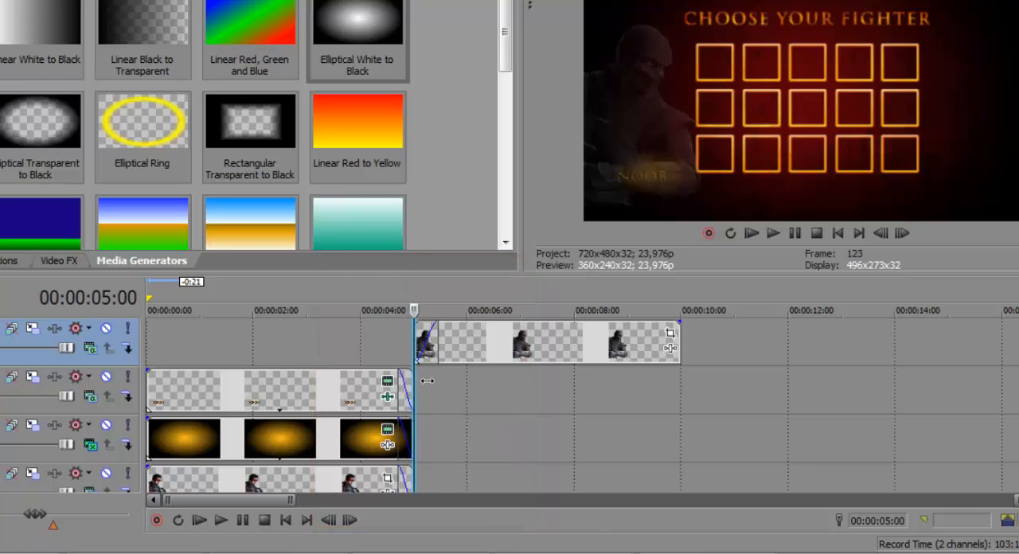
mouse_move(428, 380)
mouse_down()
mouse_move(408, 382)
mouse_move(450, 383)
mouse_move(402, 386)
mouse_move(440, 389)
mouse_move(406, 396)
mouse_move(433, 388)
mouse_up()
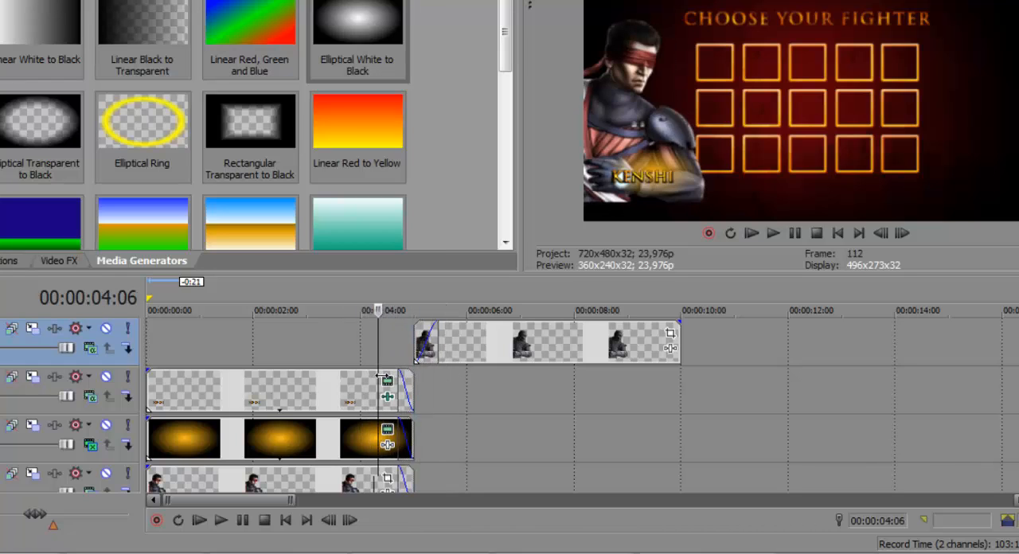
drag(462, 373, 388, 381)
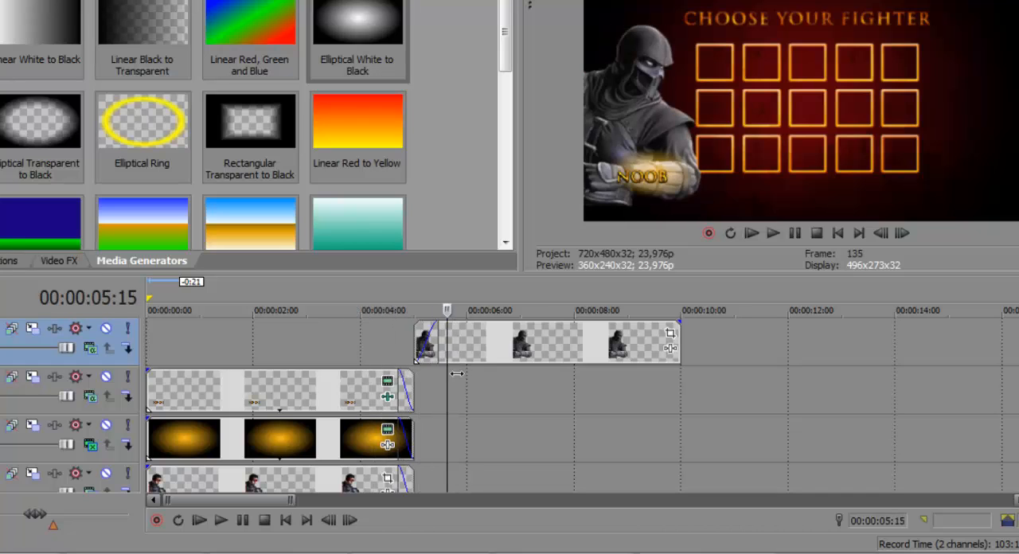
drag(456, 373, 481, 360)
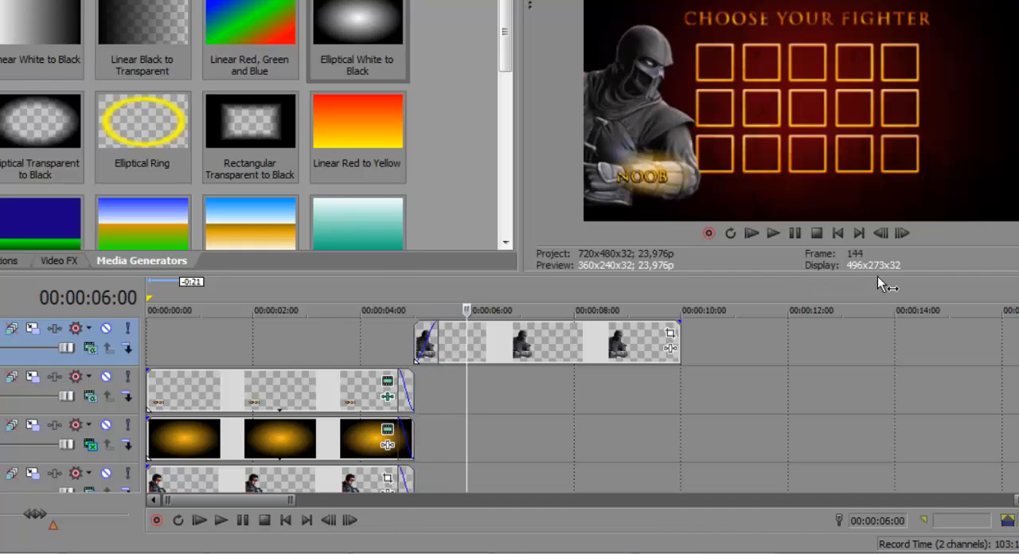
Step: Insert a new empty video track above the NOOB text track
scroll(582, 406, up, 3)
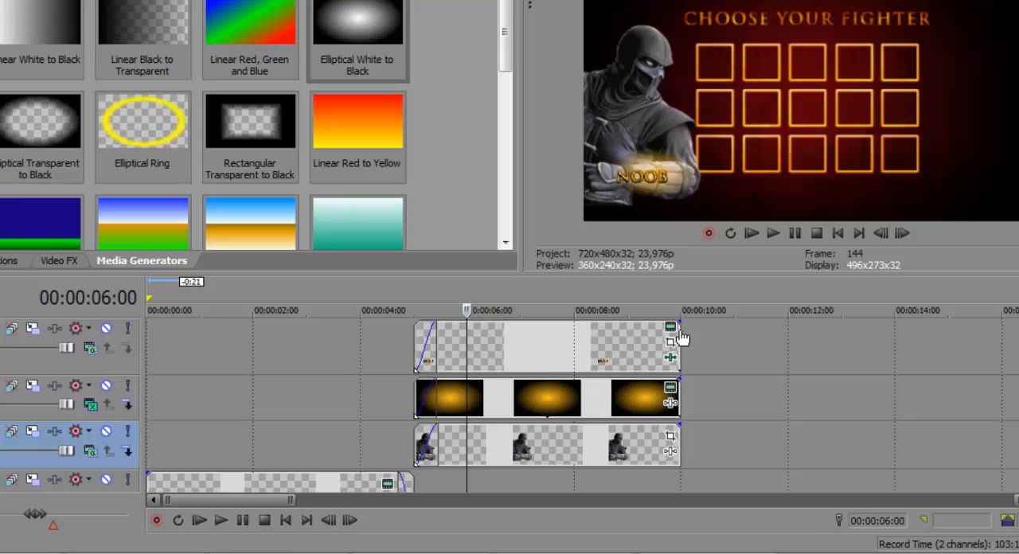
right_click(733, 335)
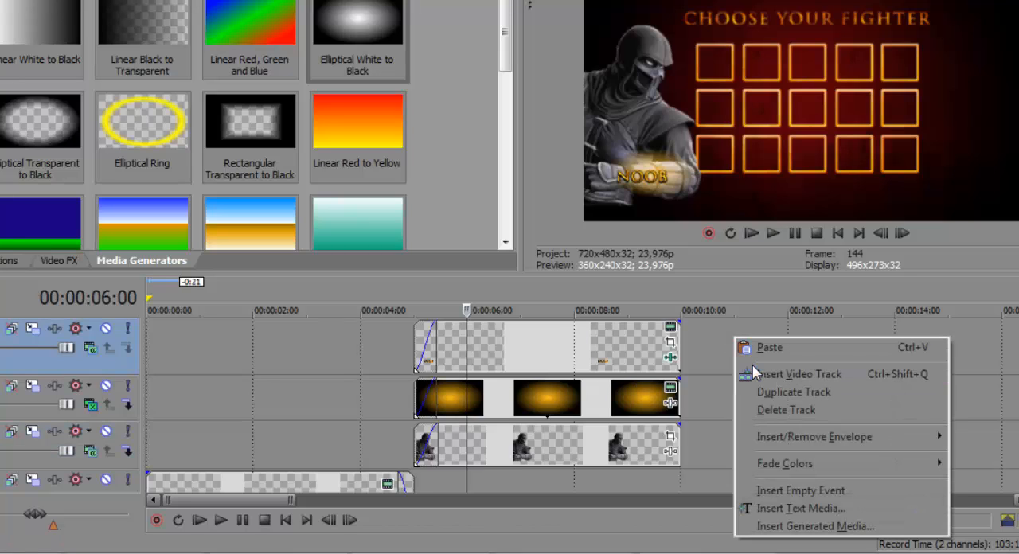
click(788, 374)
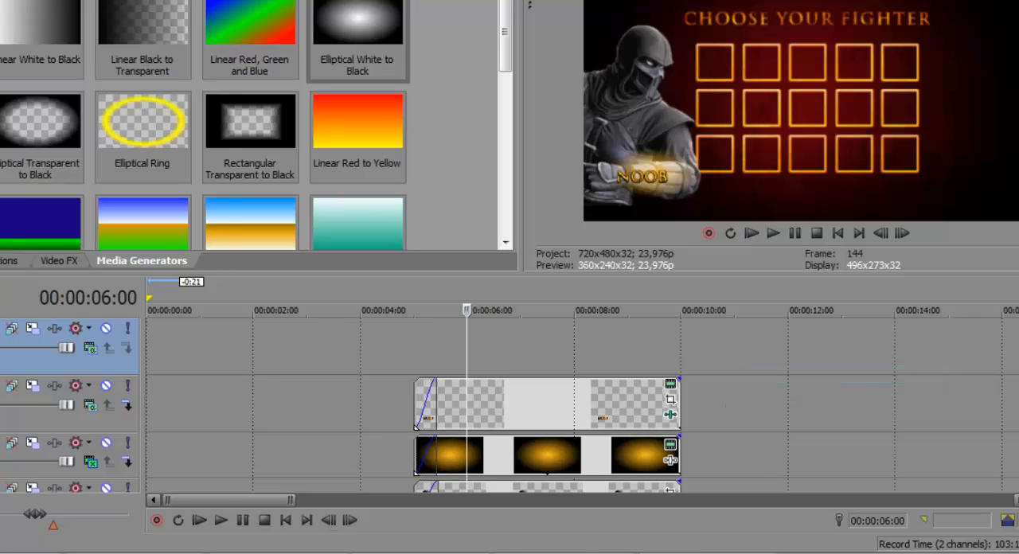
Step: Place the Noob image from the MK9 Personagens folder in Documents on the new track, aligned with the other Noob events
key(super)
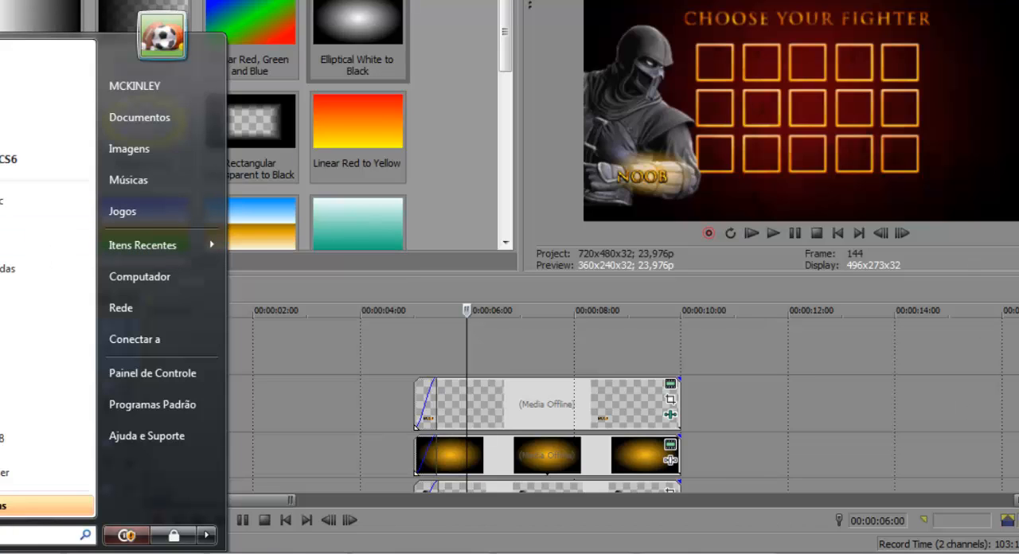
click(143, 126)
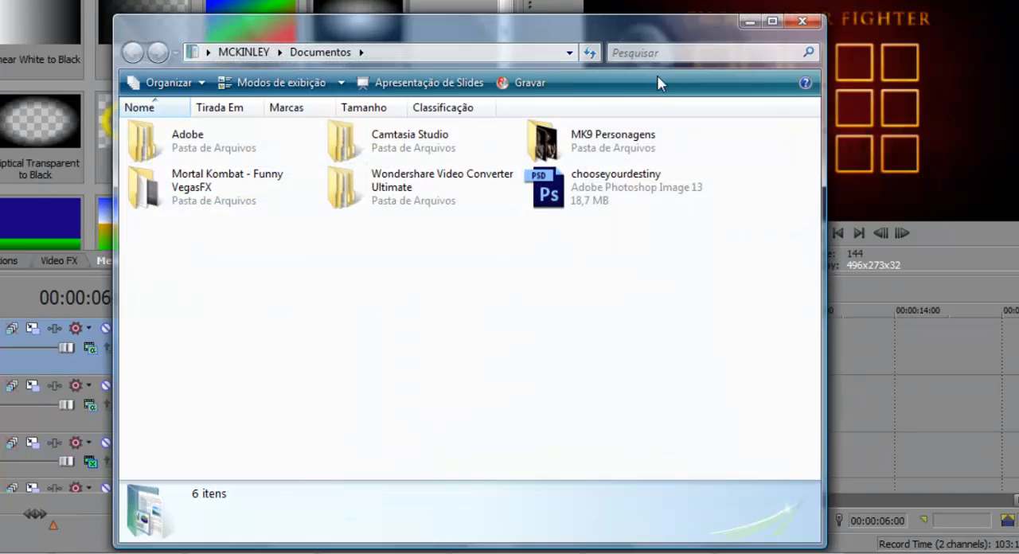
double_click(636, 139)
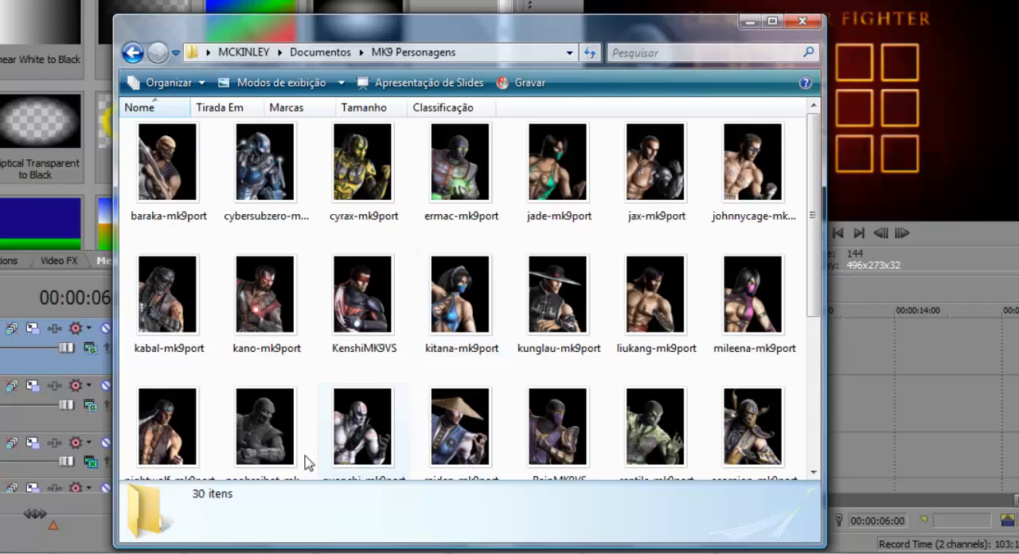
drag(264, 426, 444, 372)
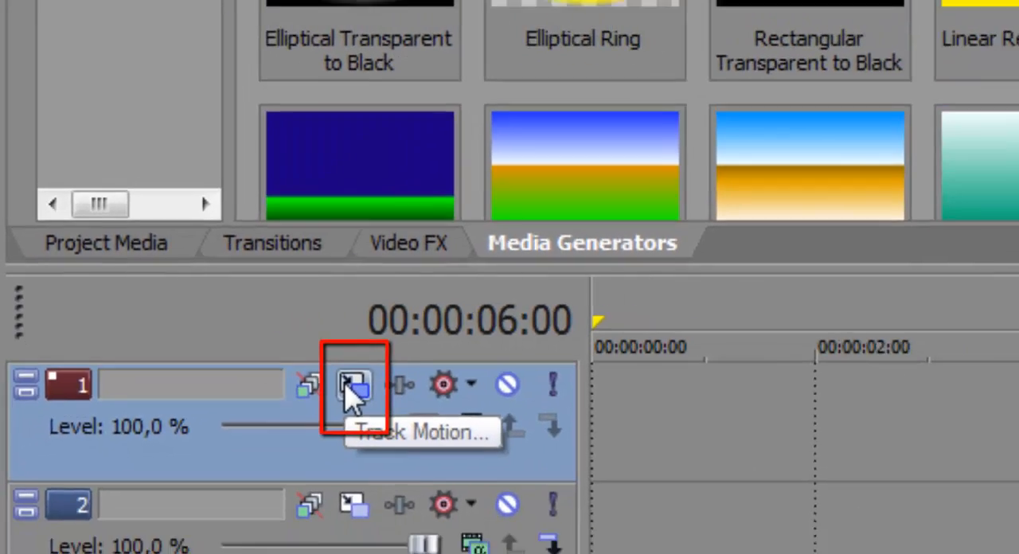
Step: Open Track Motion for track 1 and move its Noob image to about X -138.60, Y 18.00, with the video preview enlarged beside it
click(412, 412)
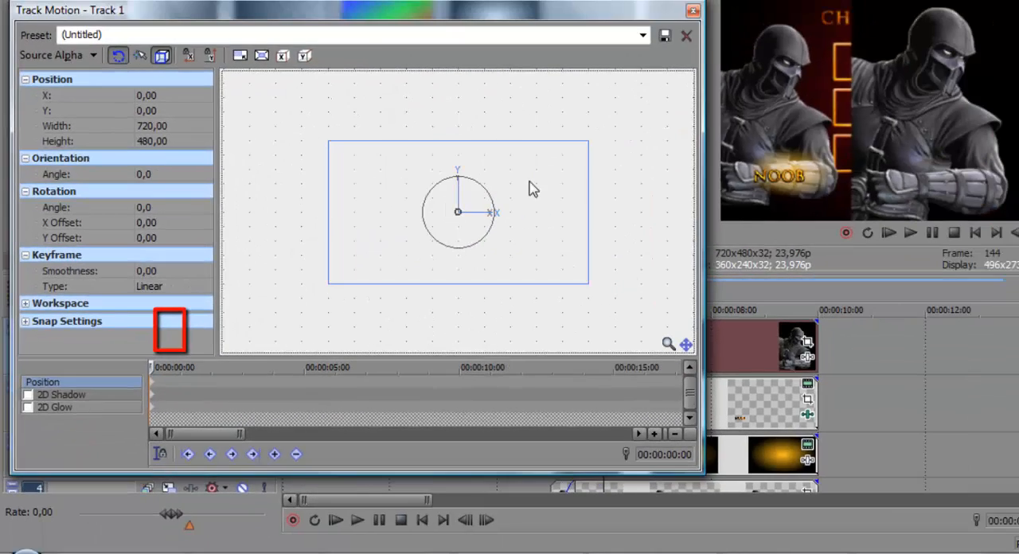
mouse_move(519, 243)
mouse_down()
mouse_move(471, 215)
mouse_move(568, 227)
mouse_move(432, 268)
mouse_move(570, 182)
mouse_move(559, 275)
mouse_move(448, 191)
mouse_move(625, 255)
mouse_move(496, 257)
mouse_move(525, 246)
mouse_move(539, 196)
mouse_move(436, 236)
mouse_move(475, 245)
mouse_move(503, 229)
mouse_move(506, 252)
mouse_up()
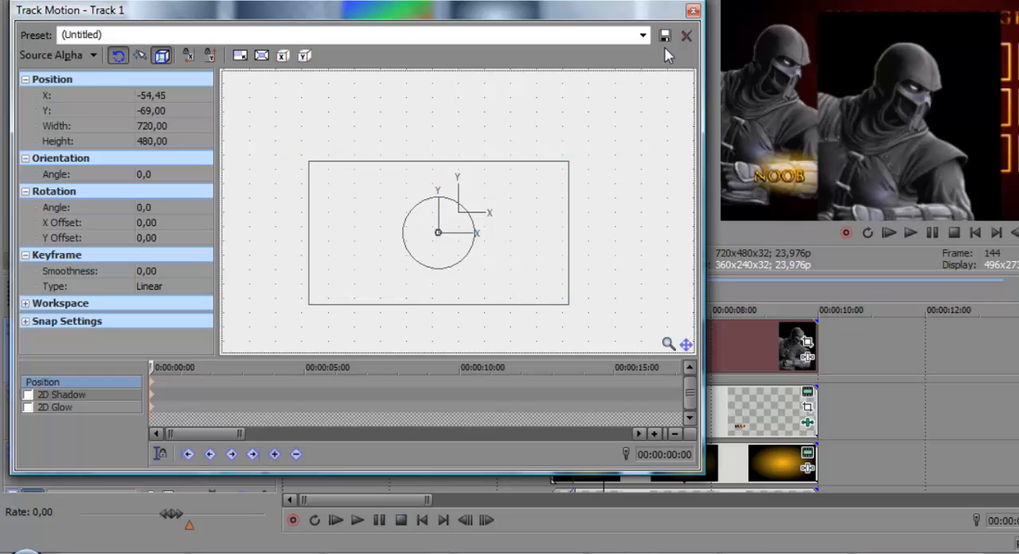
drag(670, 3, 523, 0)
drag(386, 192, 353, 168)
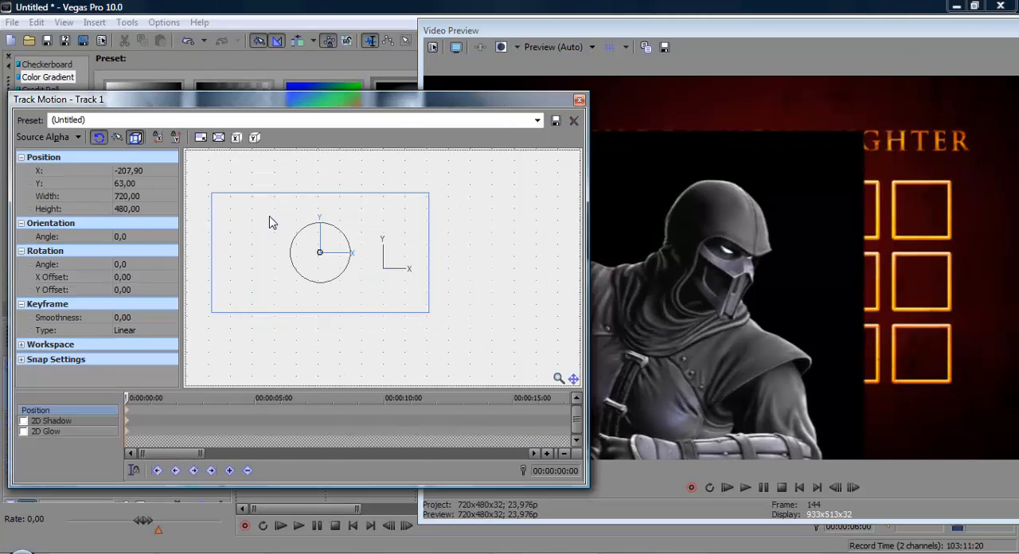
drag(294, 239, 296, 236)
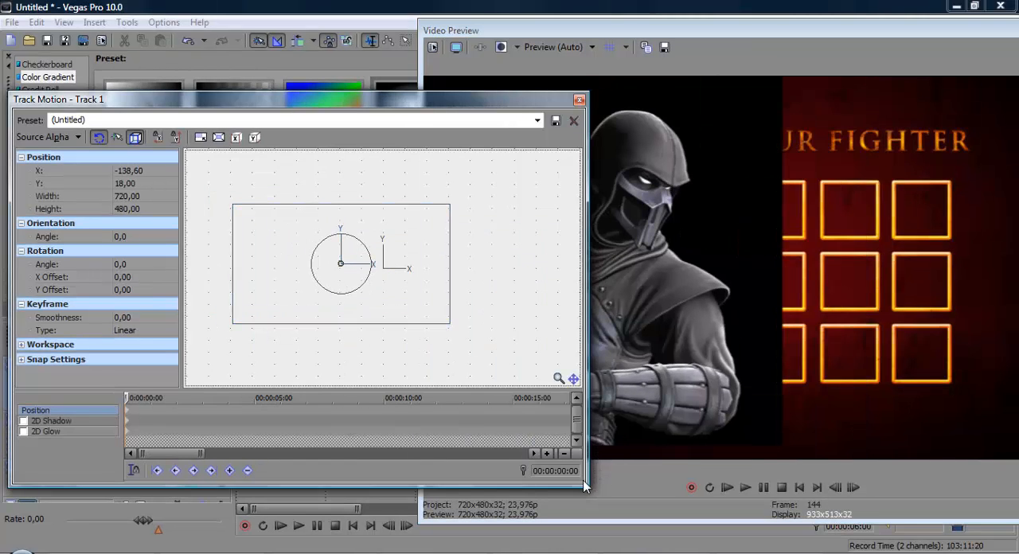
Step: Scale down the Noob image in Track Motion and position it over the first square of the grid's top row
drag(592, 494, 528, 510)
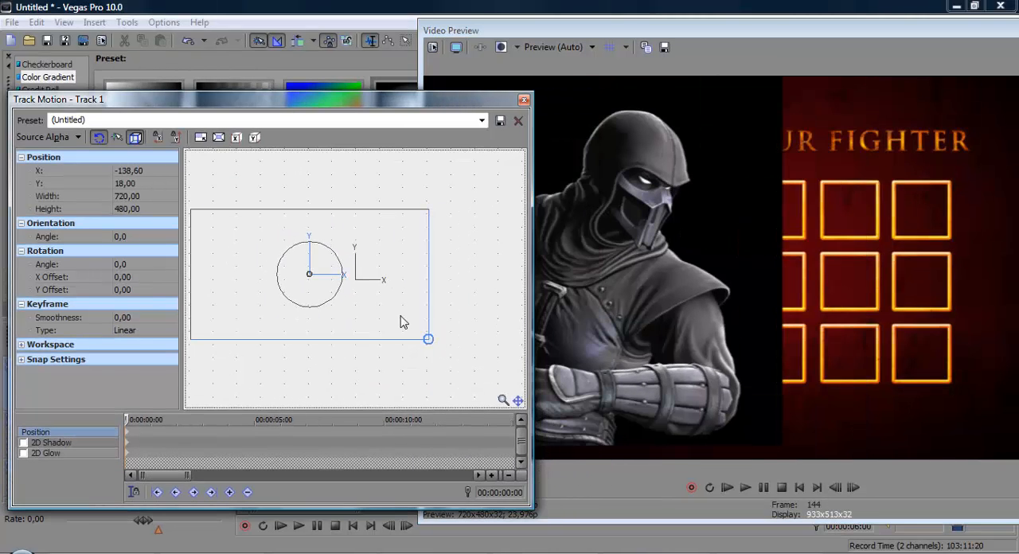
drag(428, 340, 290, 263)
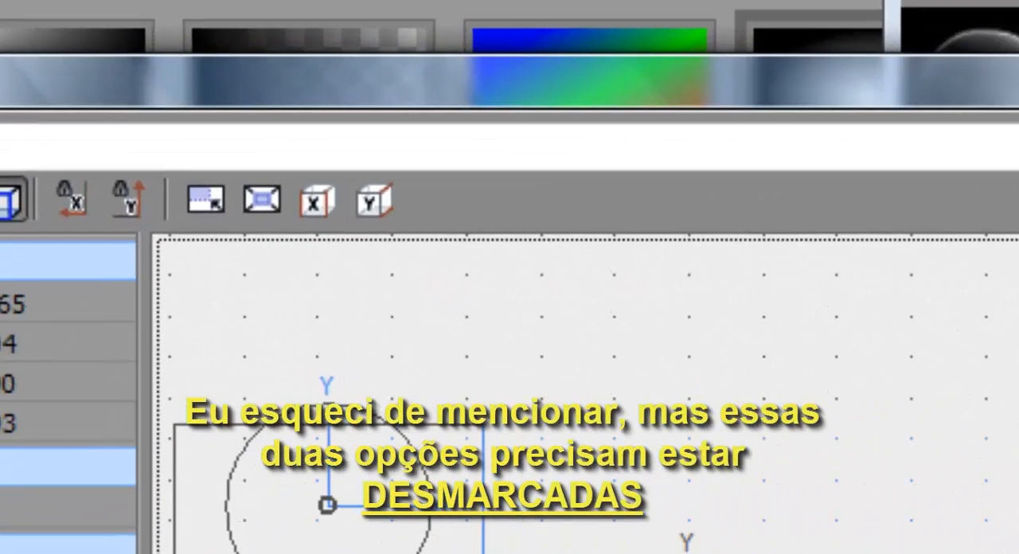
drag(483, 553, 325, 541)
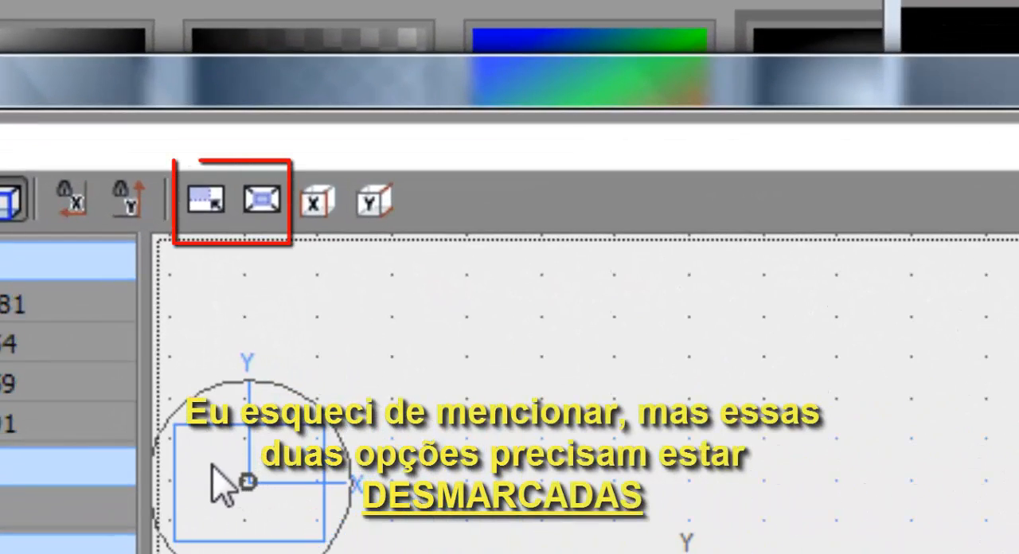
drag(213, 471, 496, 553)
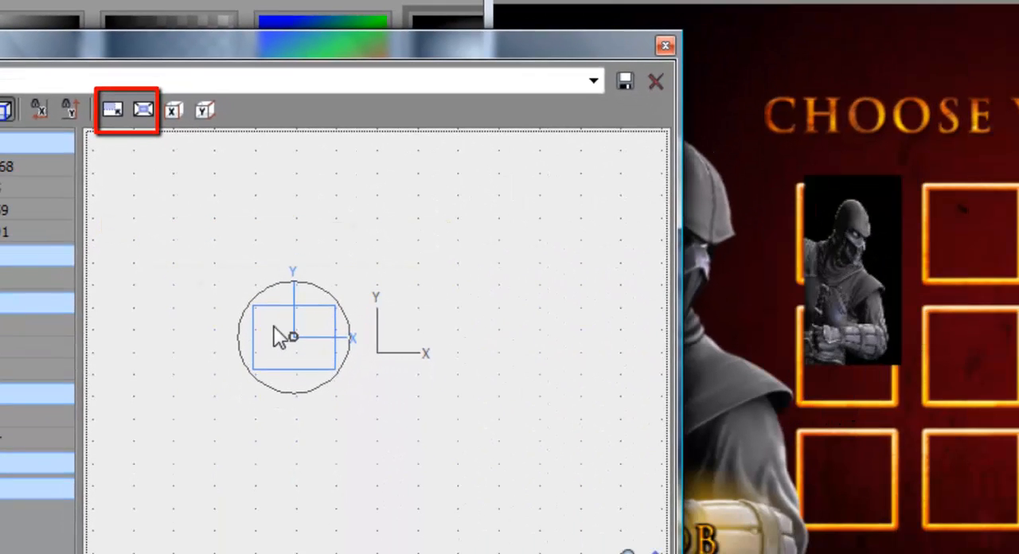
drag(273, 326, 276, 325)
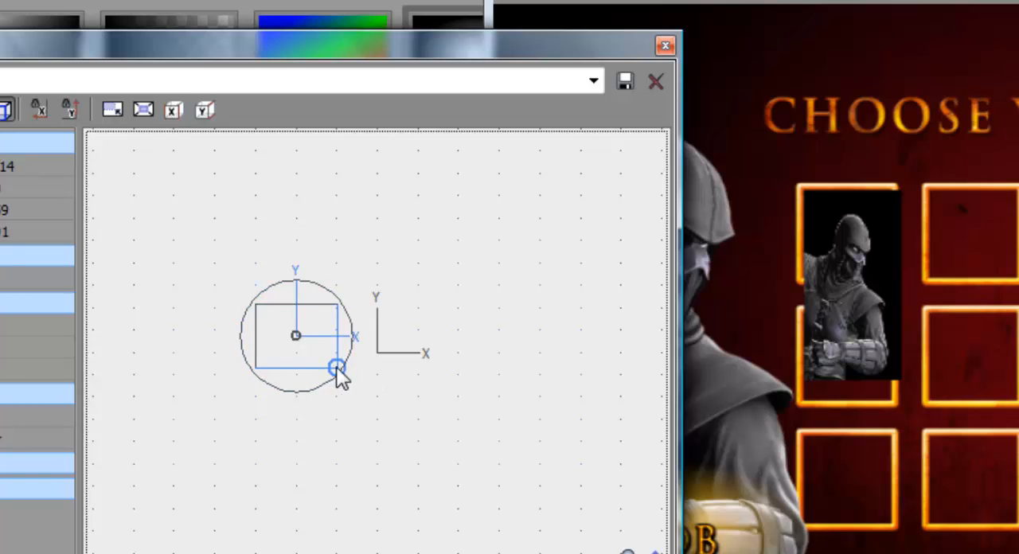
key(ctrl+z)
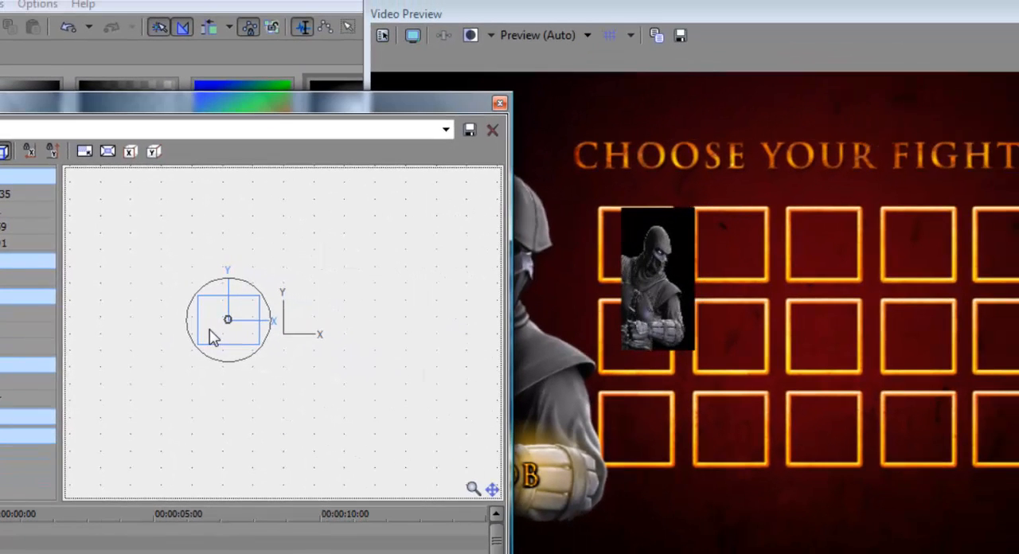
drag(210, 329, 206, 330)
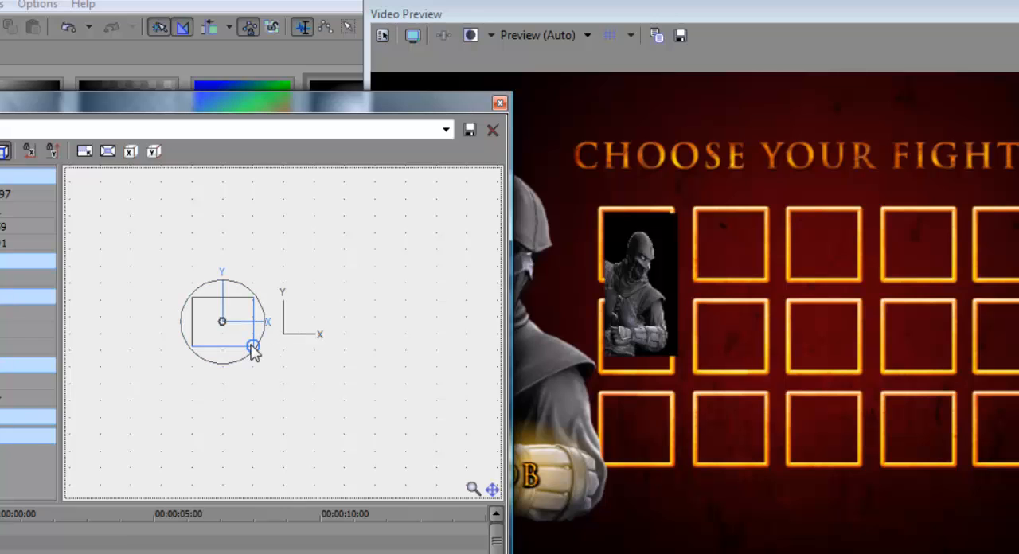
Step: Squash the Noob portrait to fit inside the first grid square, close Track Motion and dock the video preview again
drag(251, 350, 194, 325)
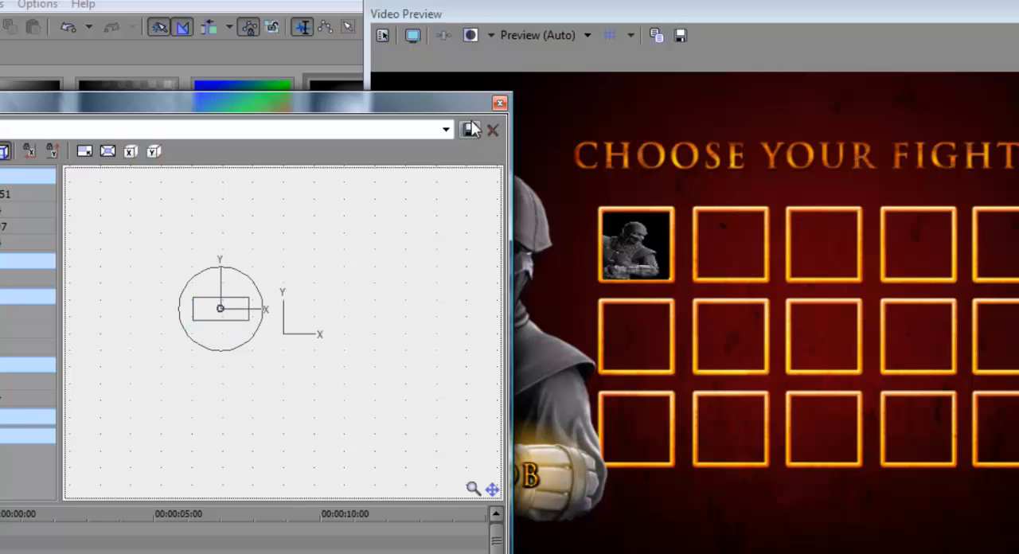
click(499, 102)
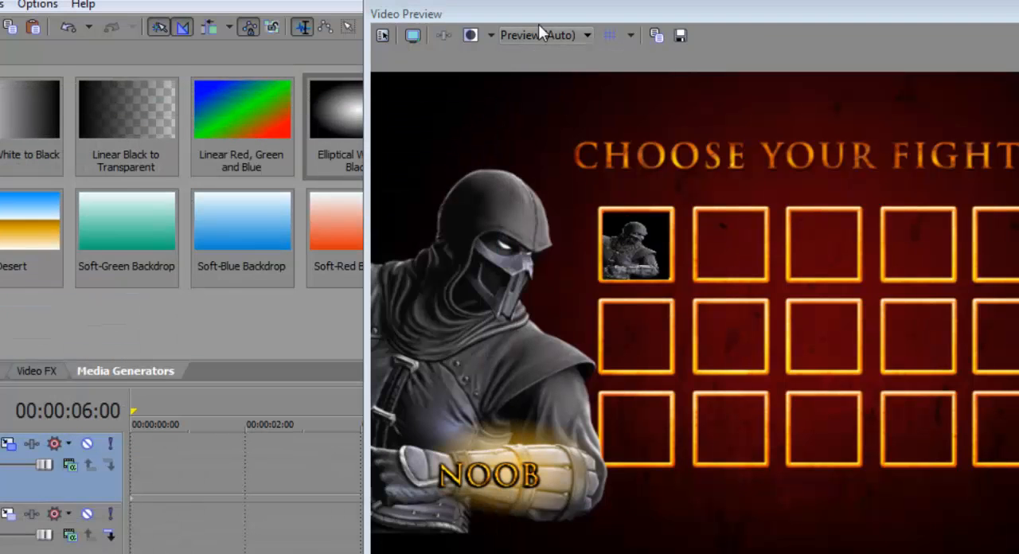
drag(539, 17, 621, 47)
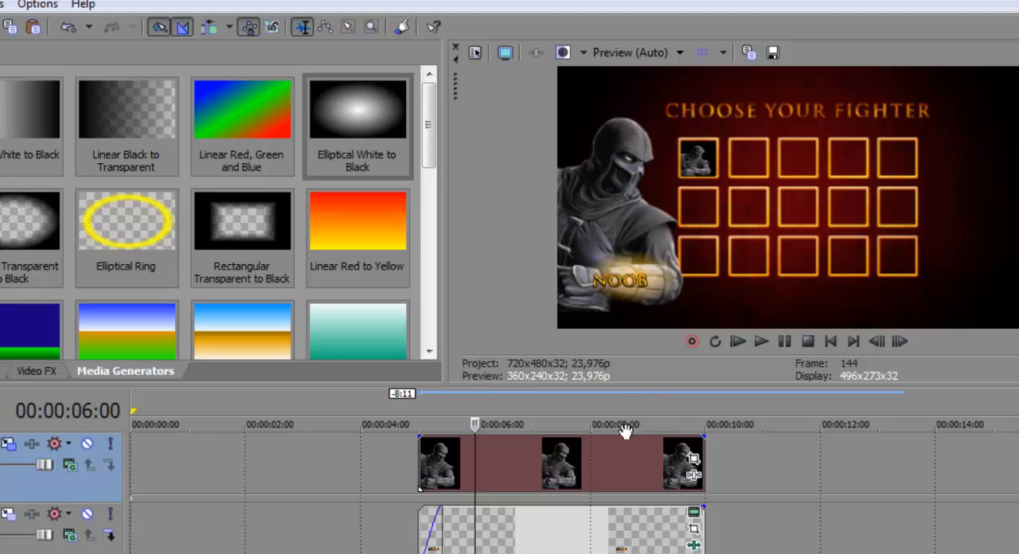
Step: Move the Noob portrait event to the start of the timeline and extend its end to about 00:00:10:00
drag(559, 466, 247, 468)
click(176, 527)
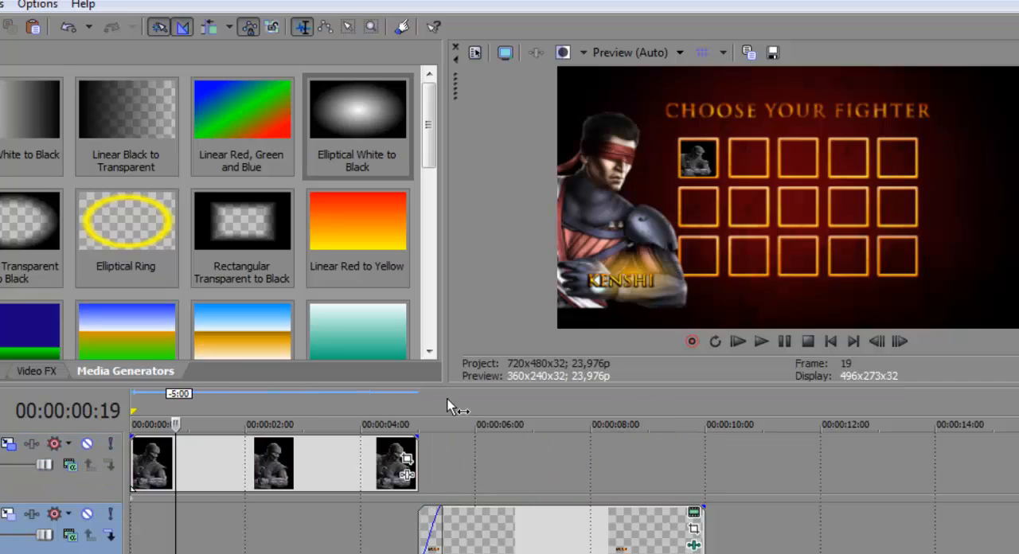
drag(430, 476, 728, 461)
Step: Add KenshiMK9VS from the MK9 Personagens folder on a new top video track, running from the timeline start to about 00:00:10:00
right_click(783, 450)
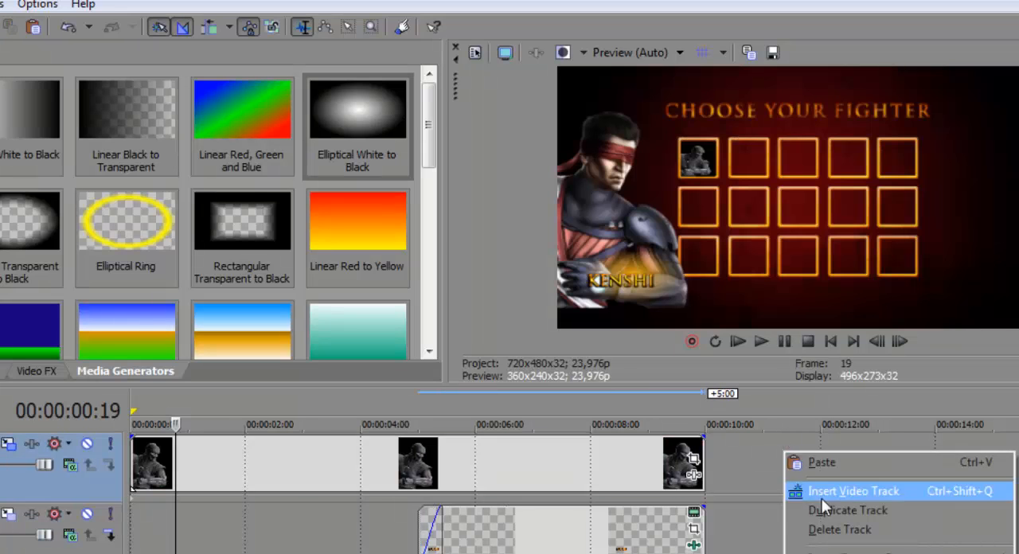
click(827, 490)
key(alt+Tab)
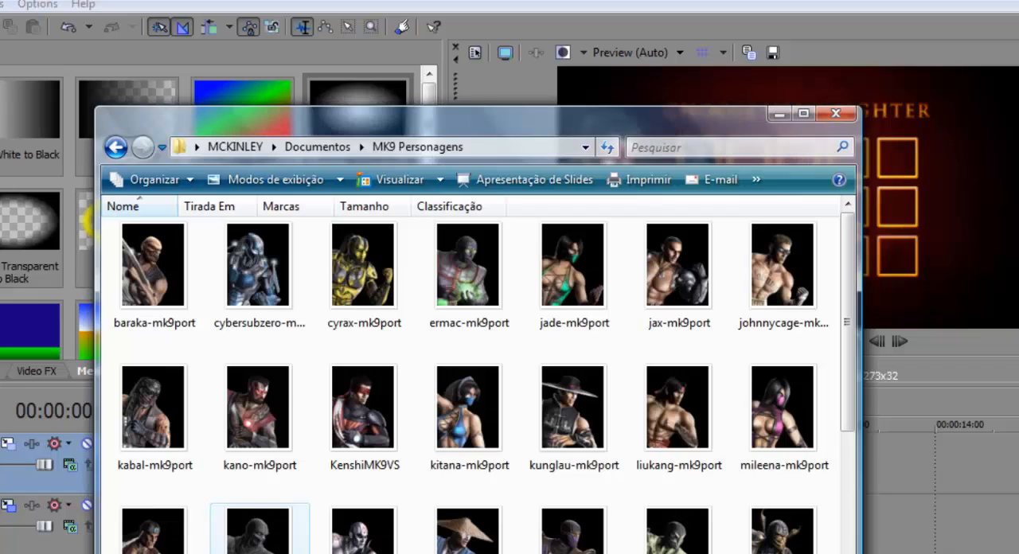
drag(390, 446, 879, 471)
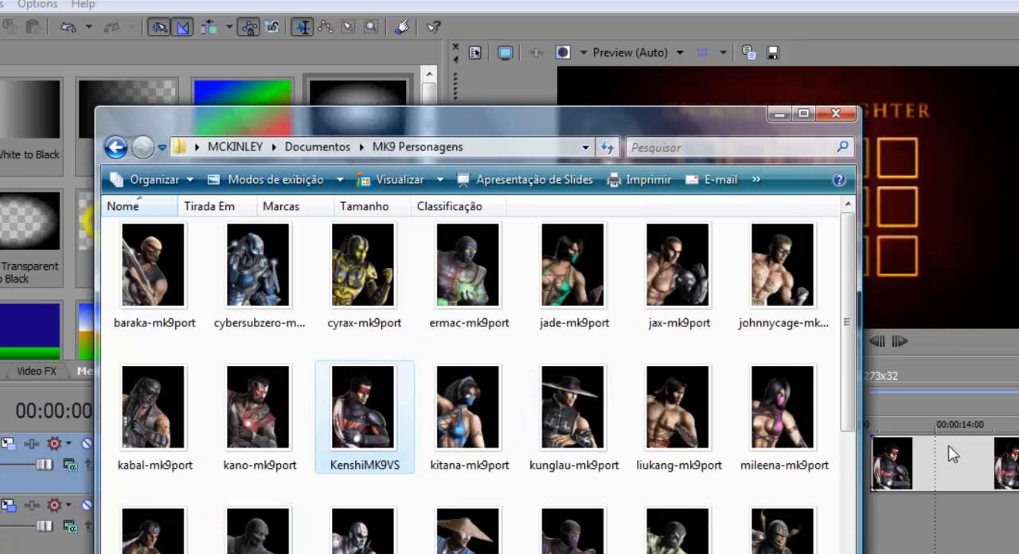
drag(949, 445, 149, 473)
drag(417, 469, 705, 466)
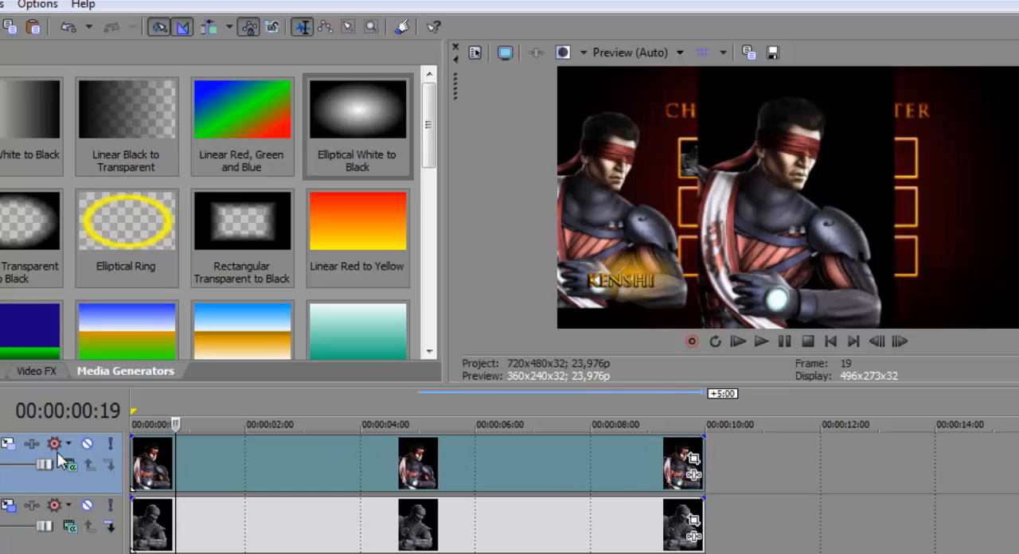
Step: Use Track Motion on track 1 to shrink the Kenshi image and fit it inside the second square of the grid's top row
click(8, 446)
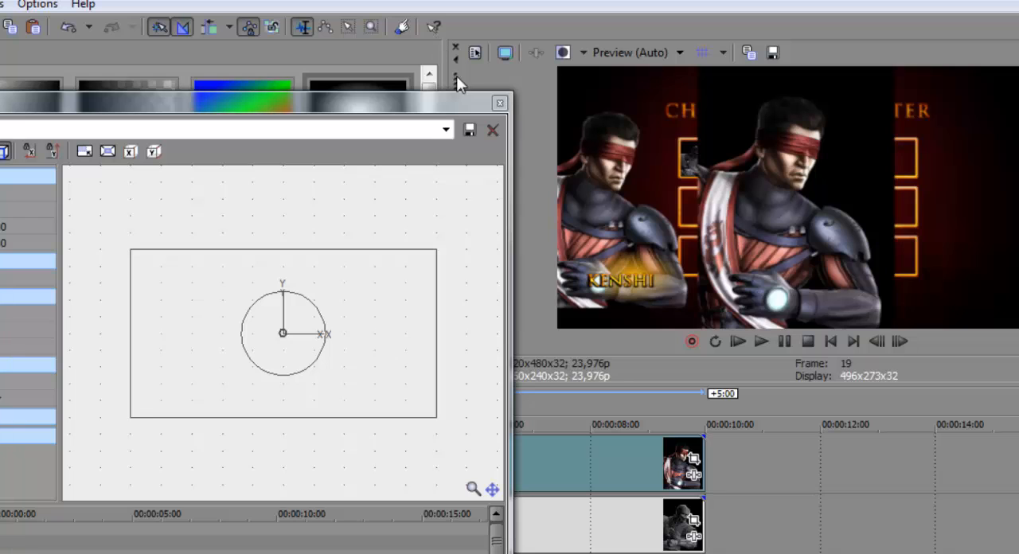
drag(456, 78, 419, 31)
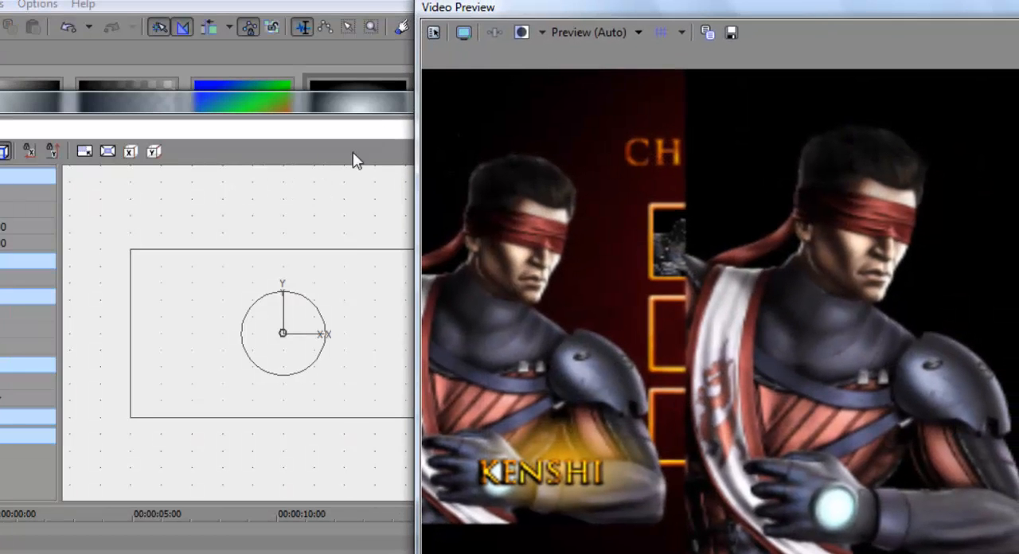
click(211, 306)
drag(437, 418, 285, 330)
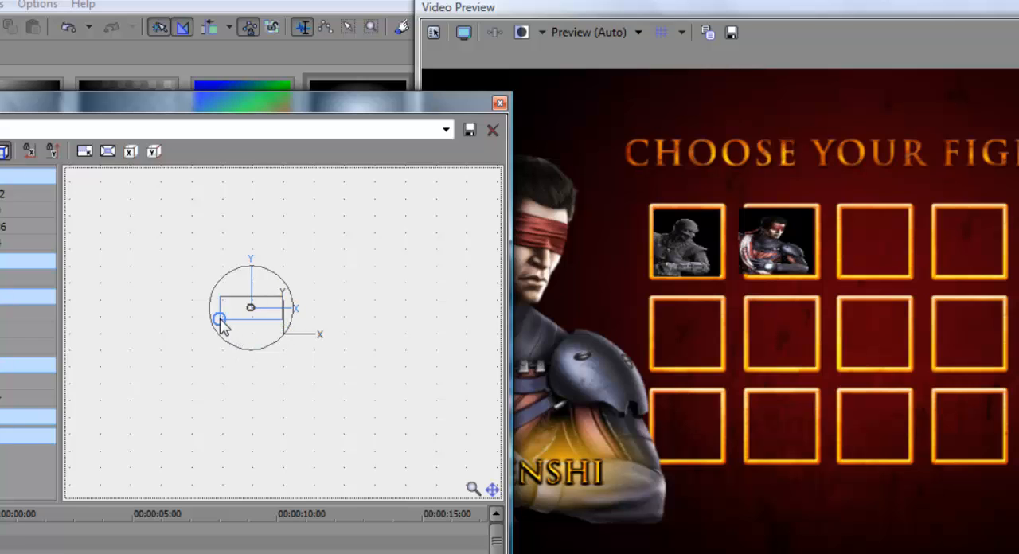
drag(220, 320, 280, 320)
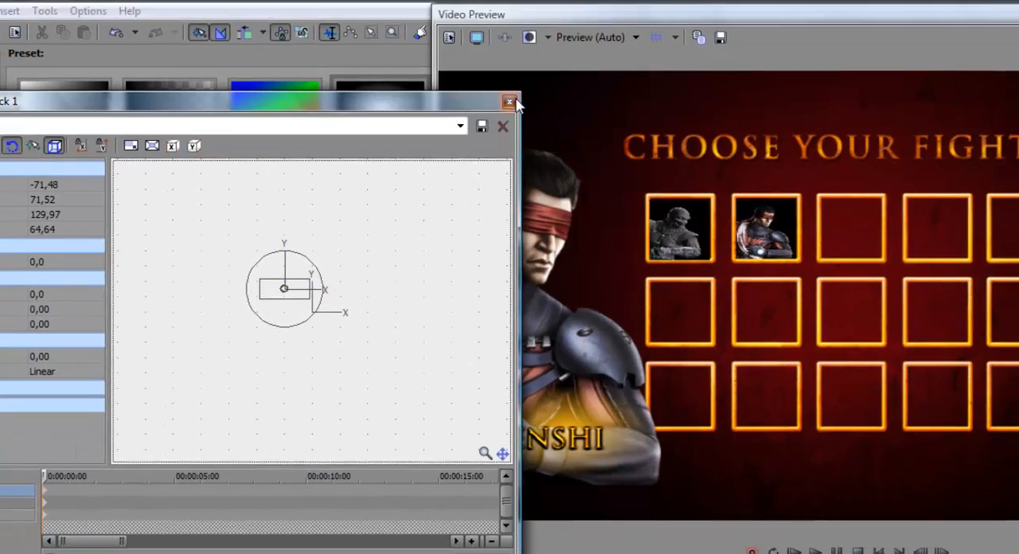
click(499, 103)
Step: Set the preview quality to Best (Full), view the fighter grid in full screen, and dock the preview window again
click(595, 32)
mouse_move(584, 111)
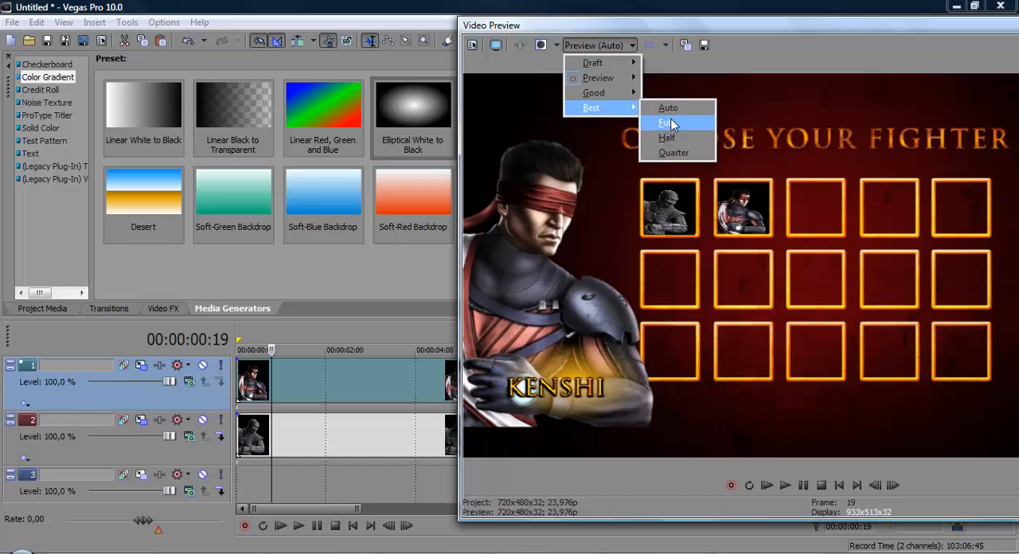
click(669, 122)
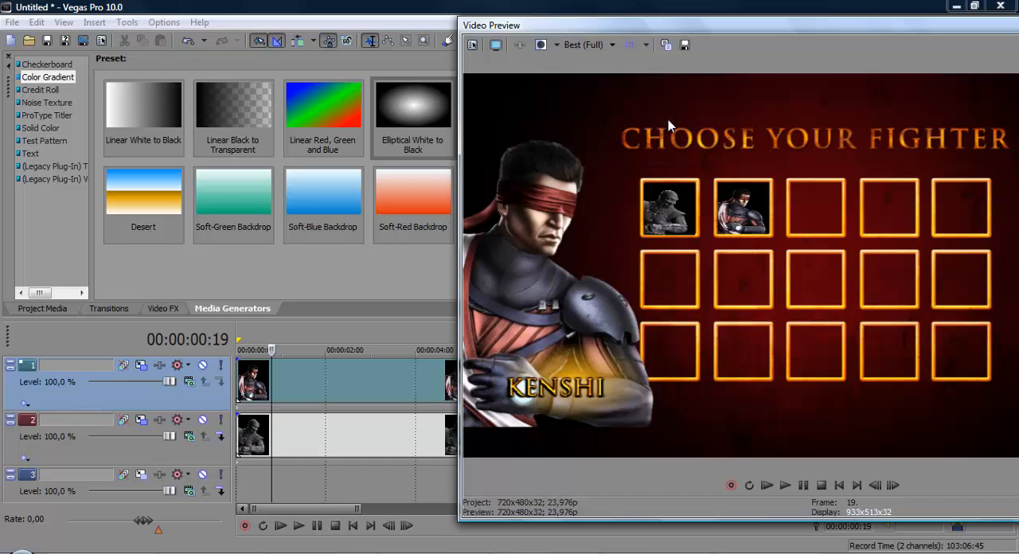
click(512, 48)
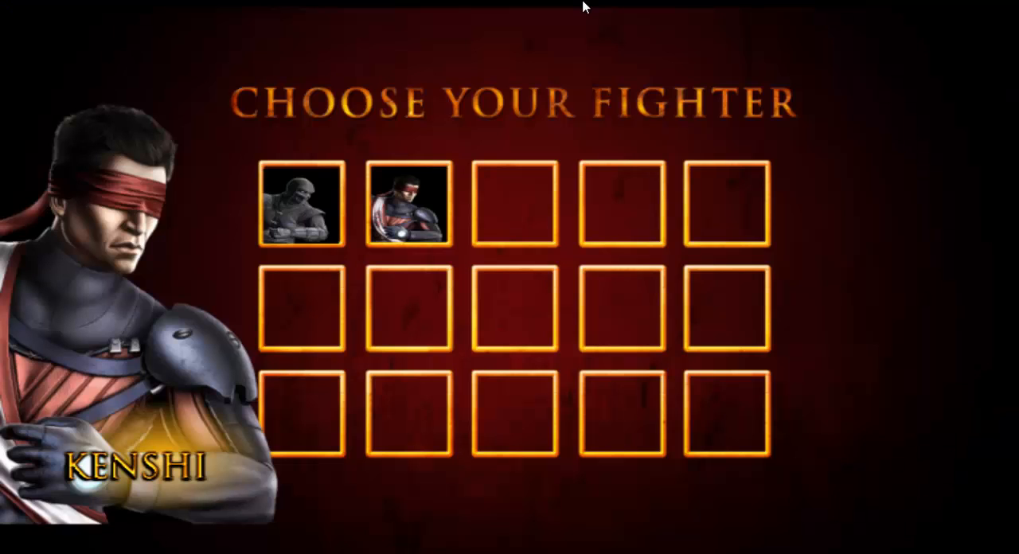
key(Escape)
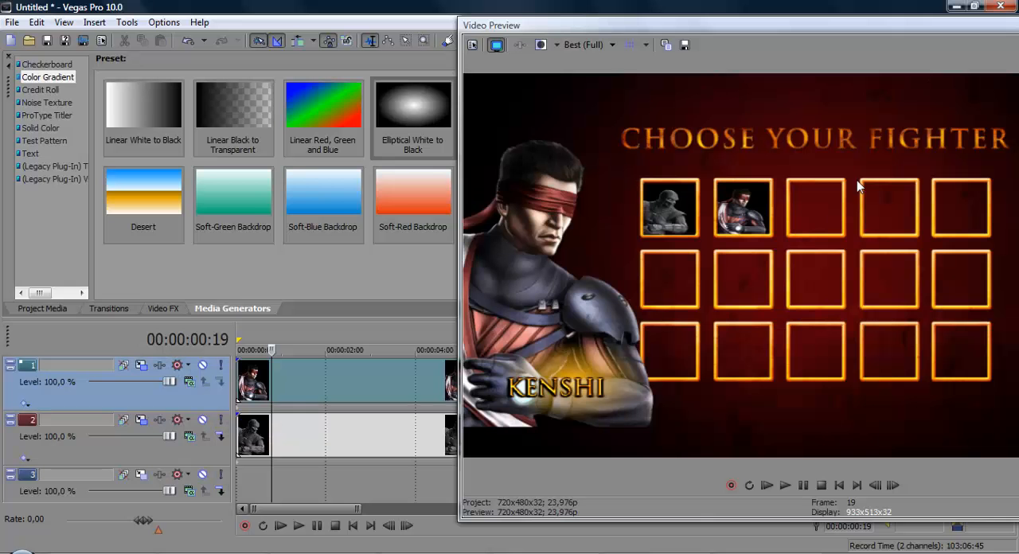
drag(663, 23, 693, 73)
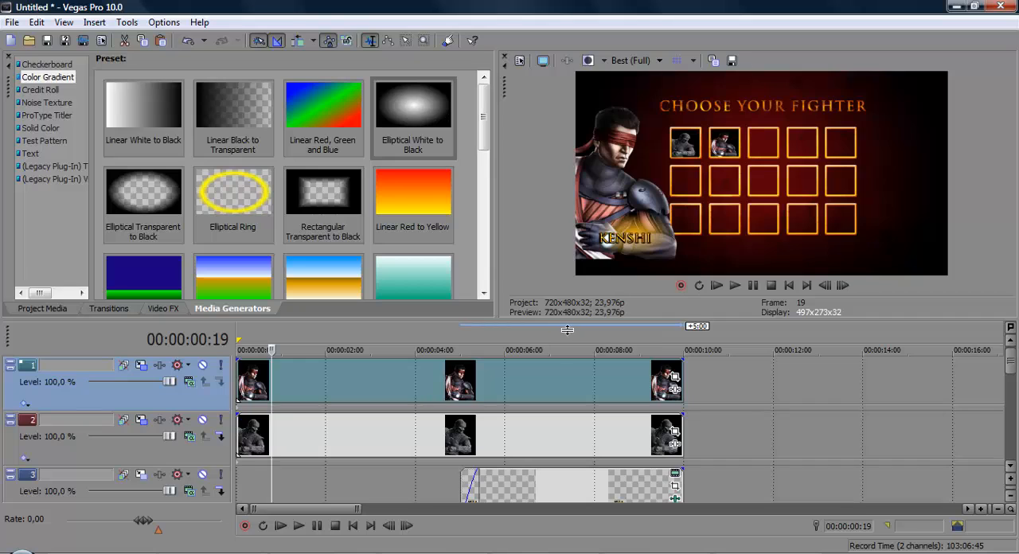
Step: Examine the enlarged timeline's track order, going through the background tracks, the Kenshi tracks and the Noob tracks
double_click(559, 323)
scroll(1009, 274, down, 3)
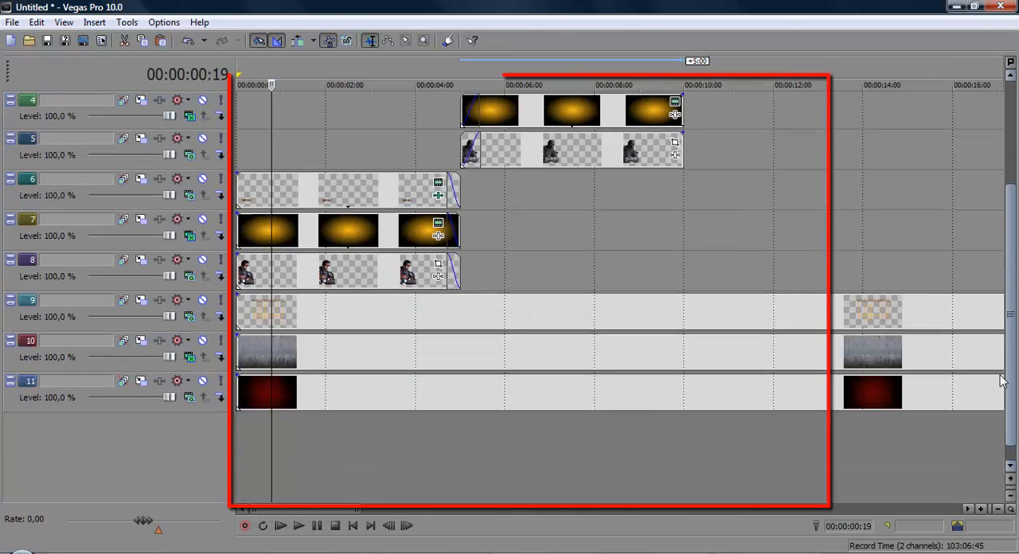
click(299, 398)
click(299, 392)
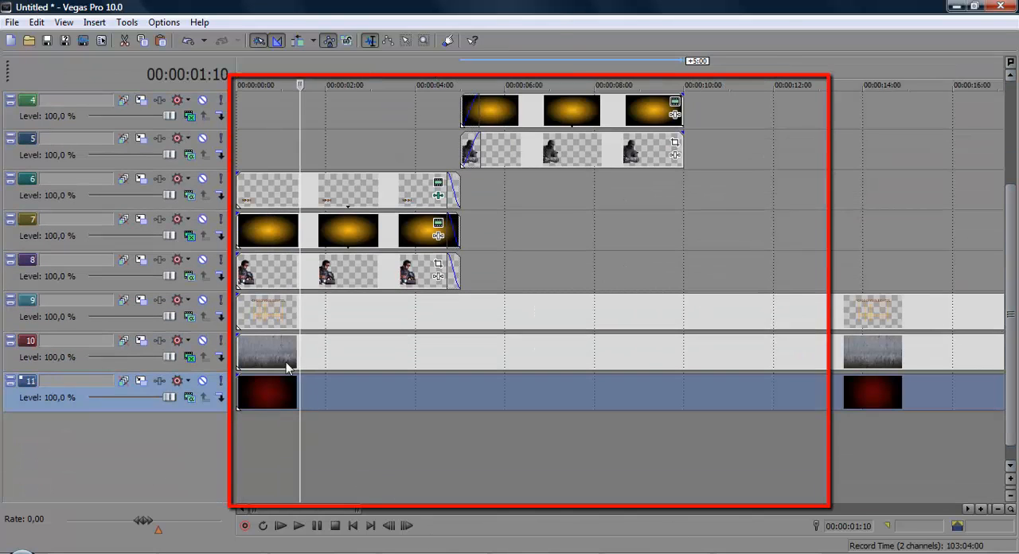
click(272, 344)
click(272, 307)
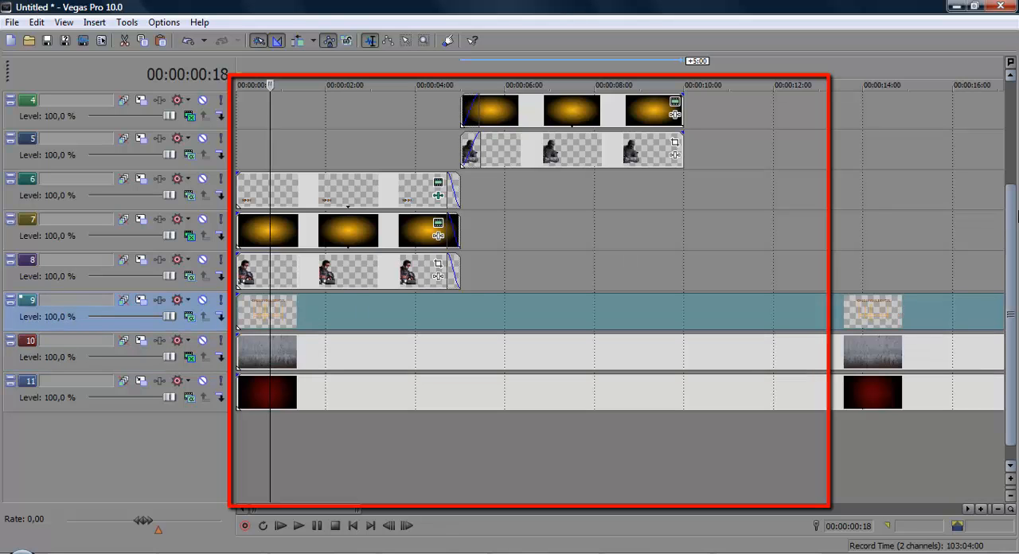
drag(1010, 234, 987, 128)
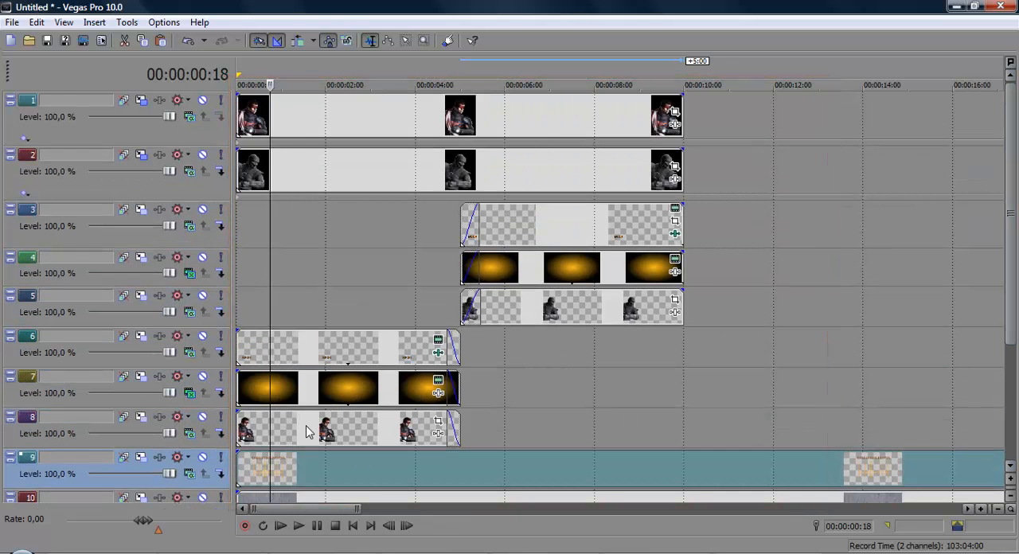
click(307, 430)
click(322, 391)
click(340, 358)
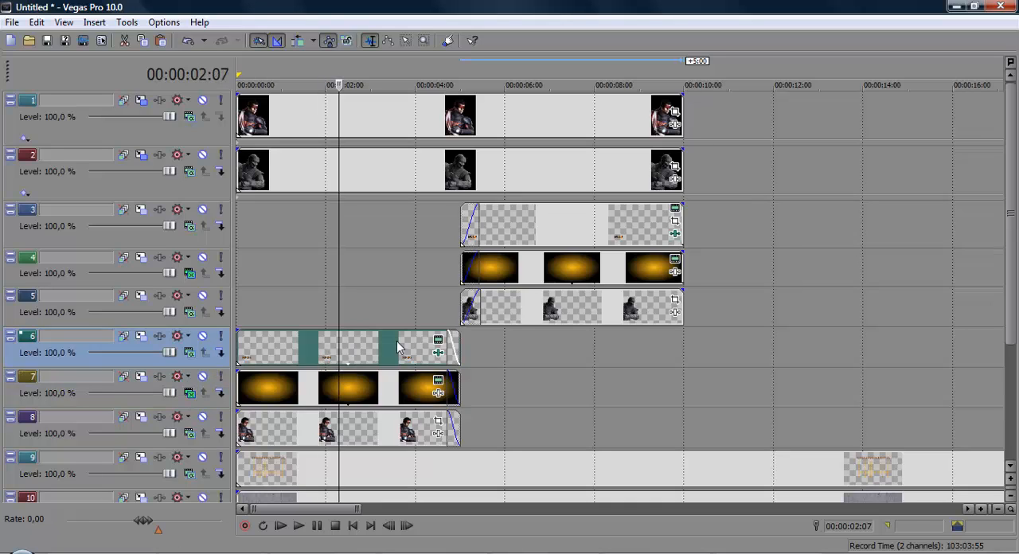
click(503, 310)
click(523, 274)
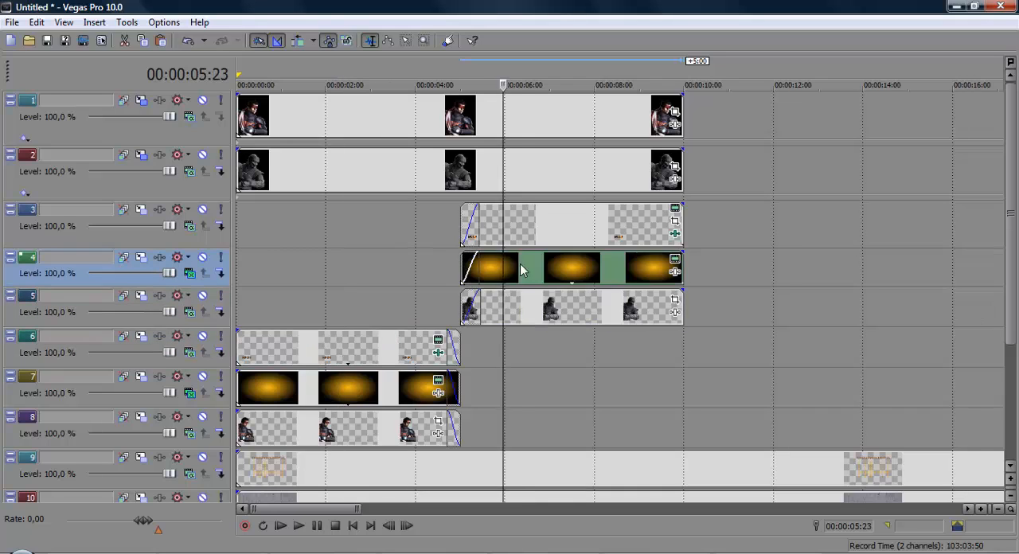
click(537, 239)
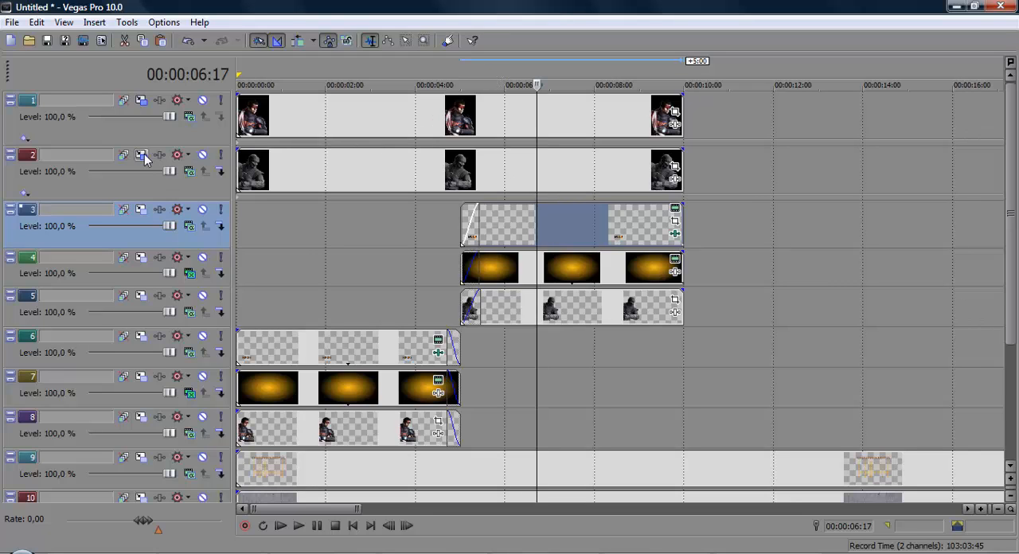
double_click(432, 63)
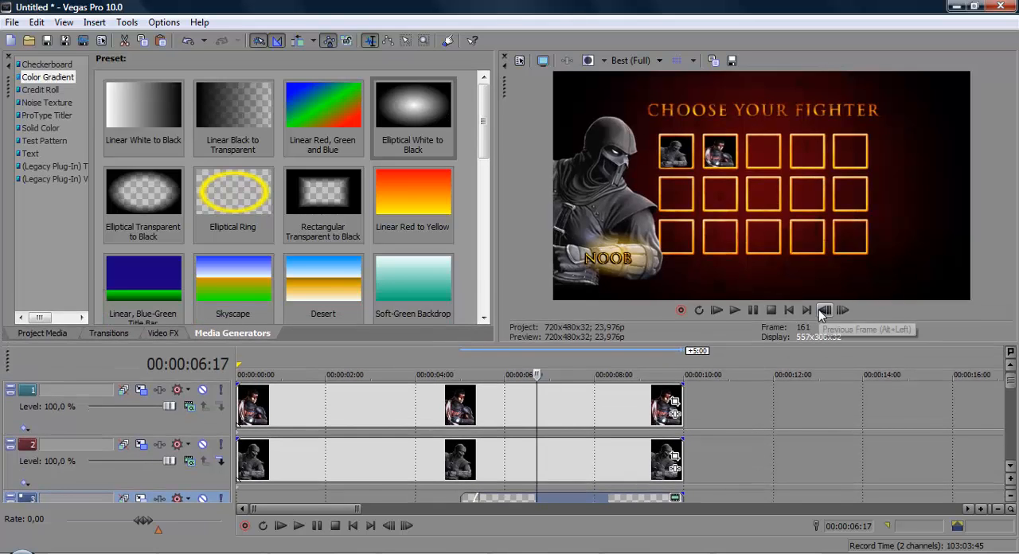
Step: Insert an empty video track and move it between the Noob image track and the KENSHI text track
right_click(717, 410)
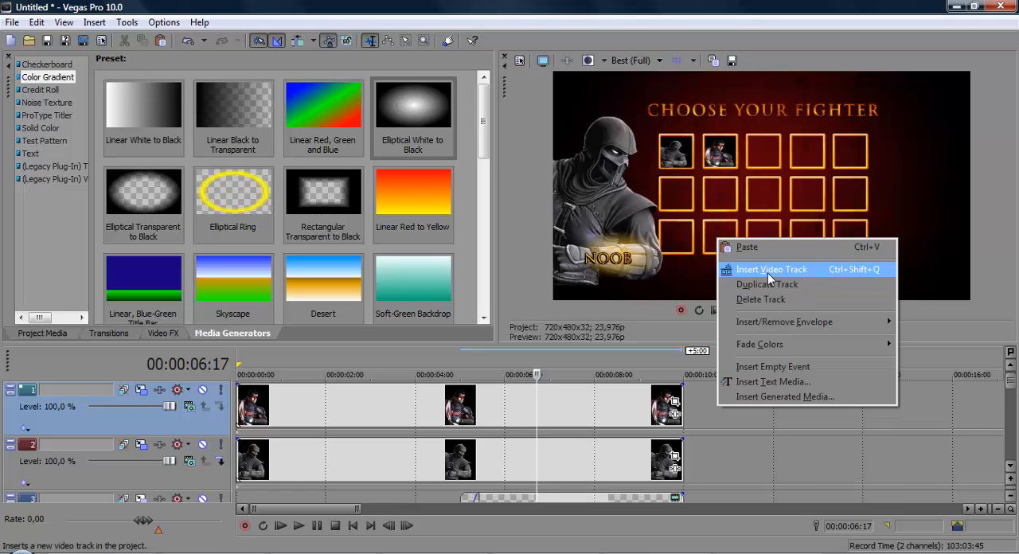
click(767, 273)
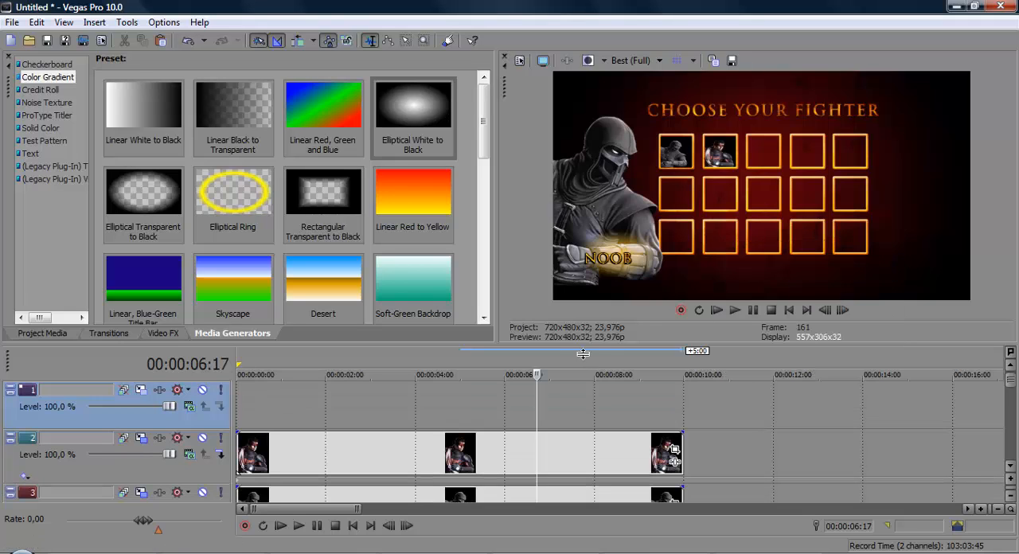
drag(583, 353, 583, 181)
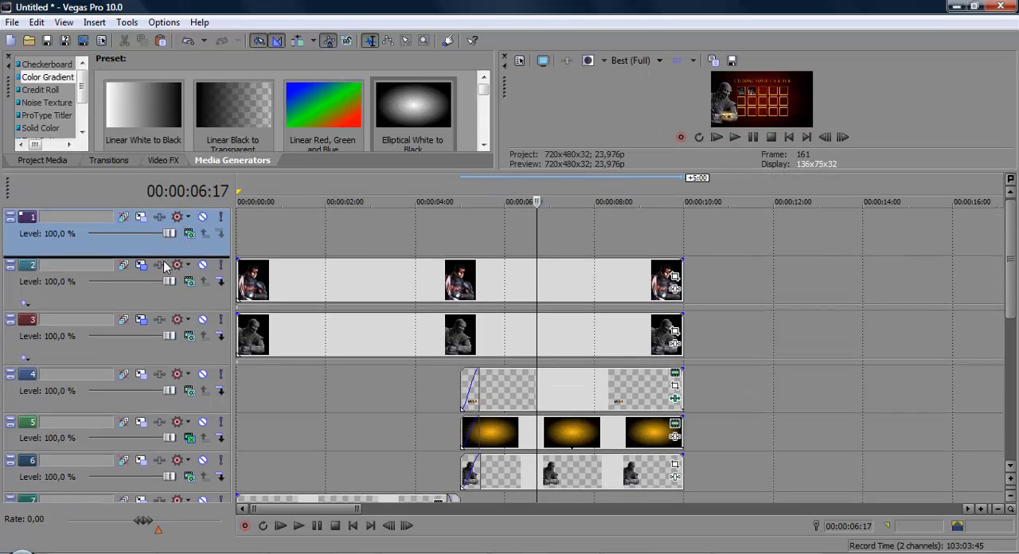
drag(165, 266, 234, 500)
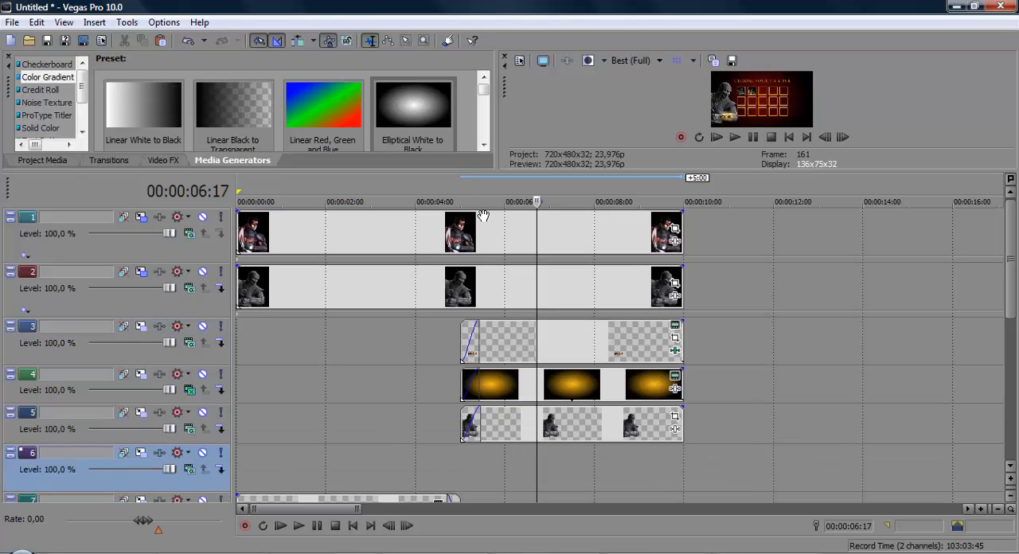
drag(485, 182, 485, 315)
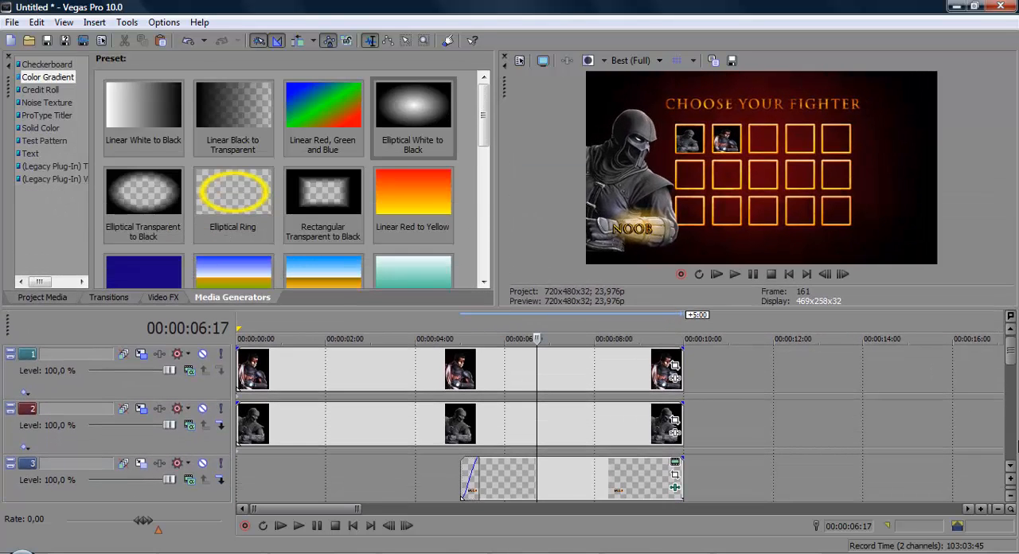
scroll(1010, 374, down, 4)
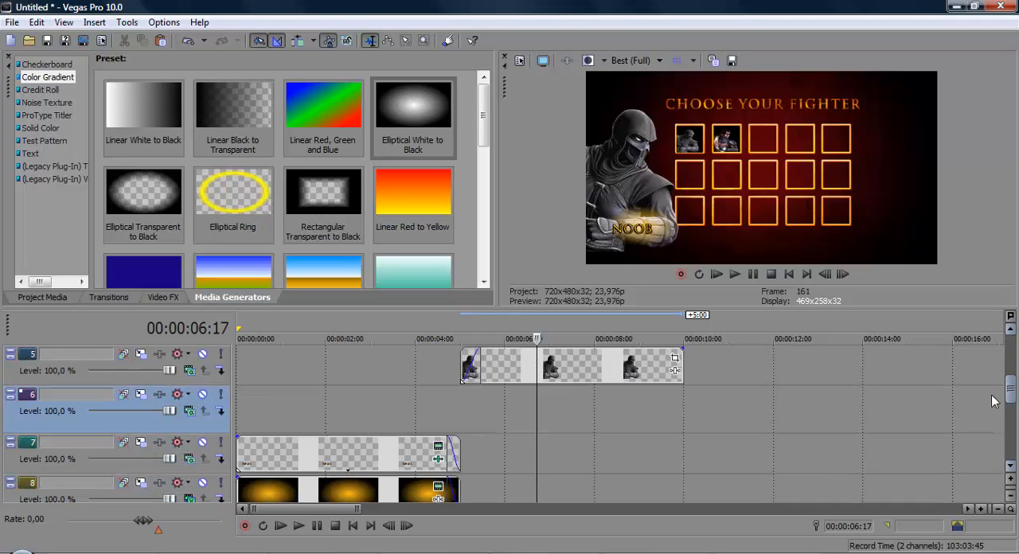
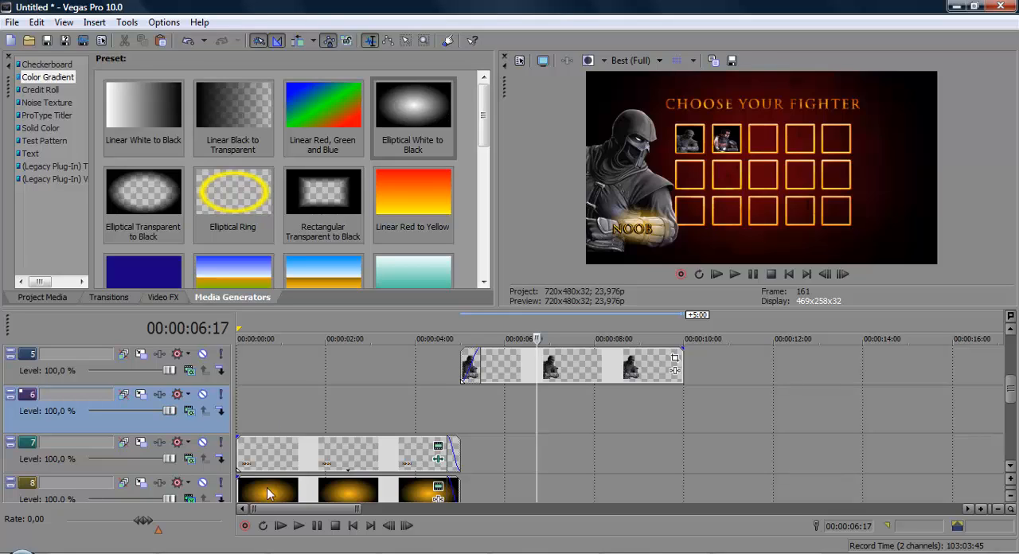
Step: Add the selecao image from the Mortal Kombat - Funny VegasFX folder to empty track 6, after the Noob clip's end
click(423, 404)
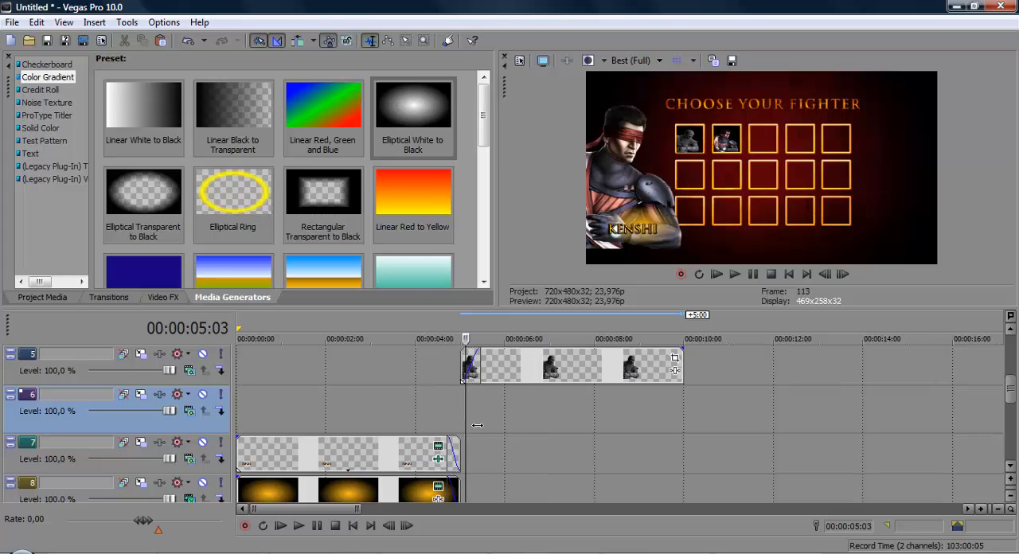
mouse_move(477, 425)
mouse_down()
mouse_move(465, 425)
mouse_move(485, 425)
mouse_up()
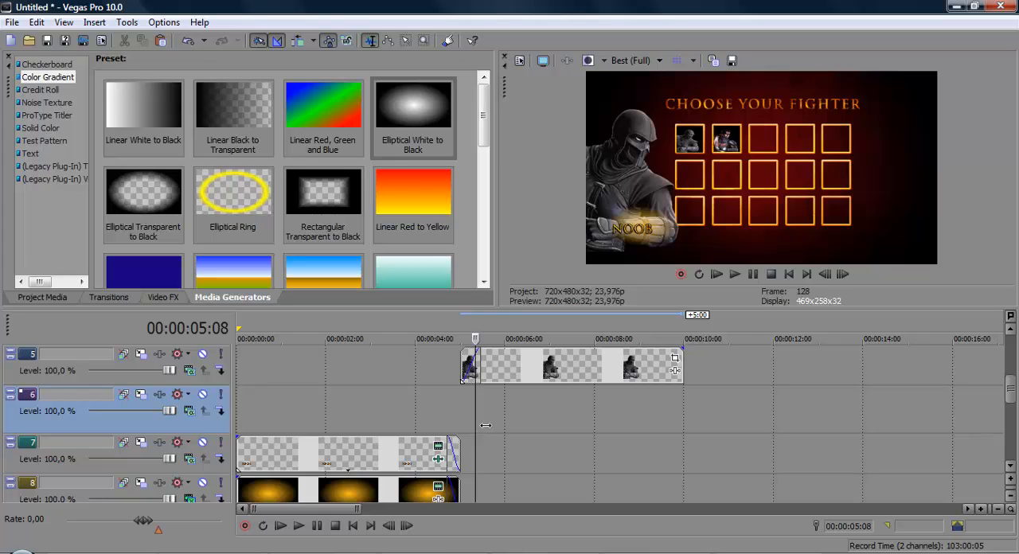
drag(485, 425, 429, 417)
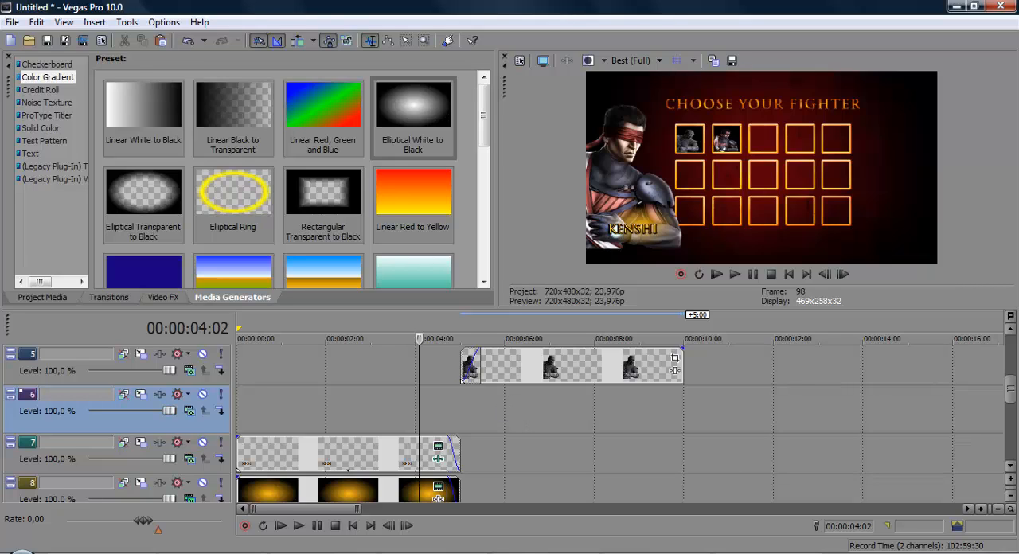
key(alt+Tab)
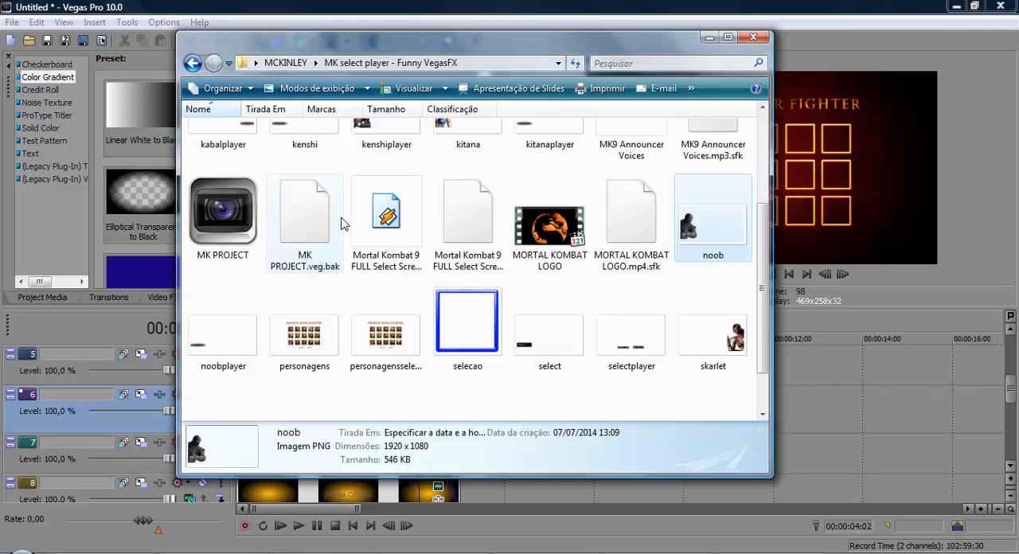
key(alt+Tab)
key(alt+Tab)
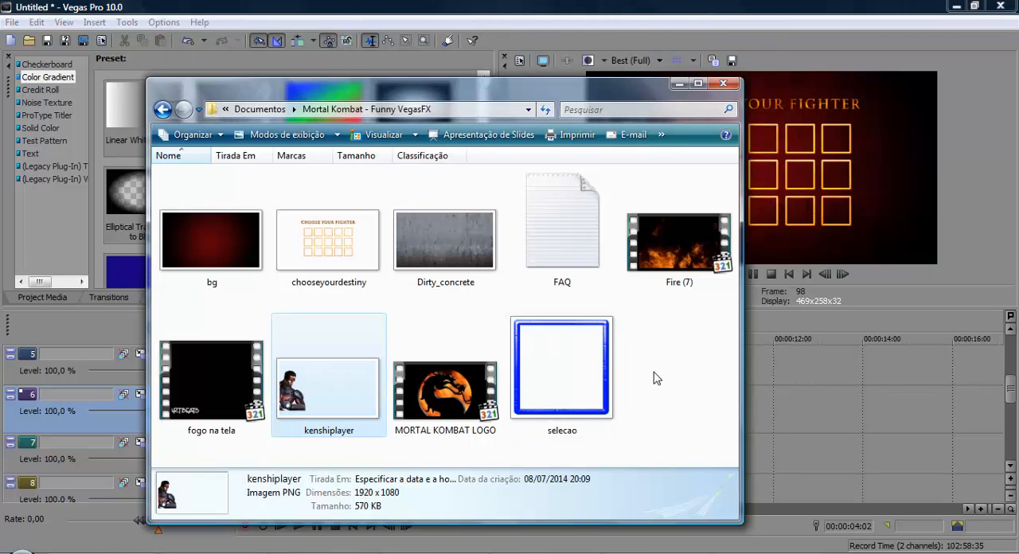
click(605, 422)
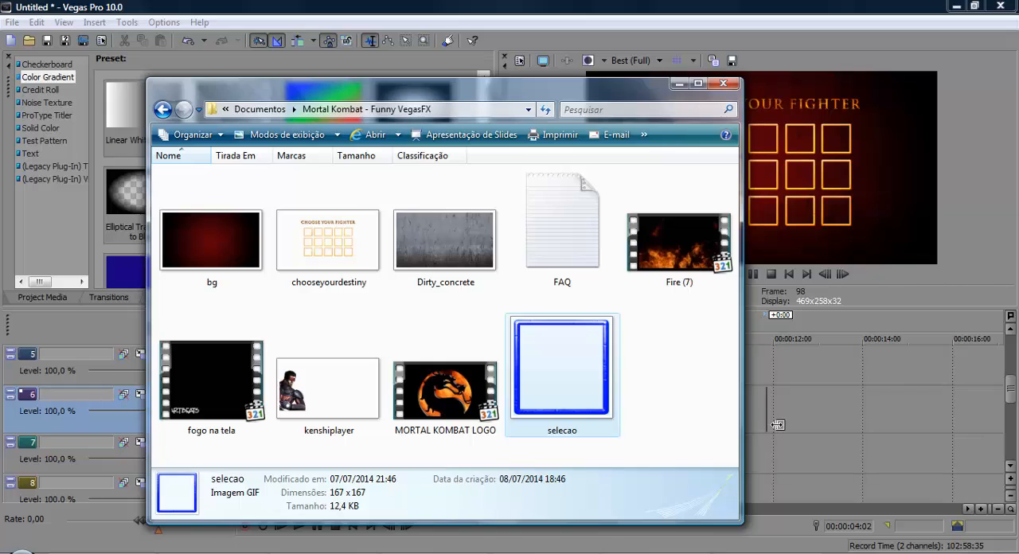
drag(777, 424, 740, 410)
click(729, 448)
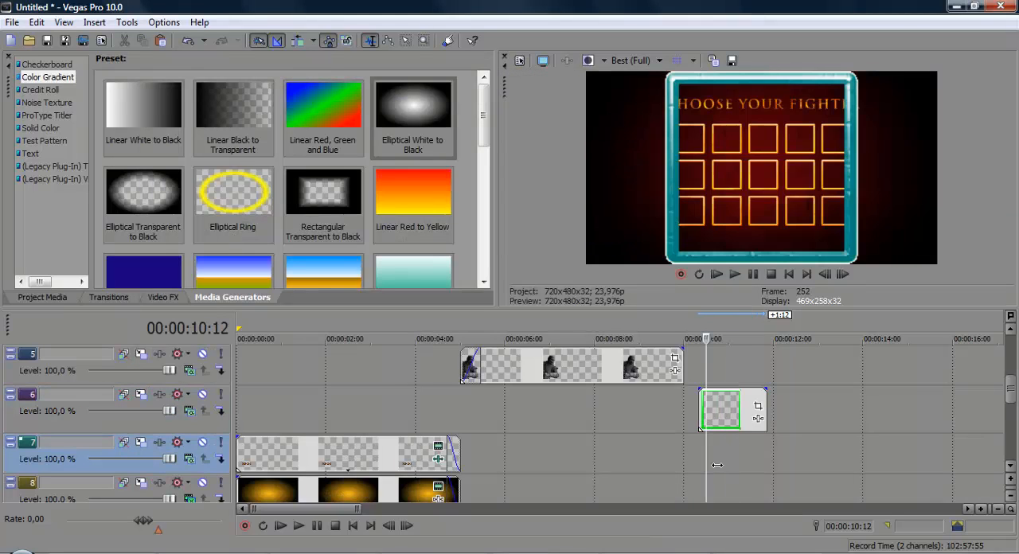
Step: Play back the animated selection frame and set the preview quality to Preview (Auto)
key(space)
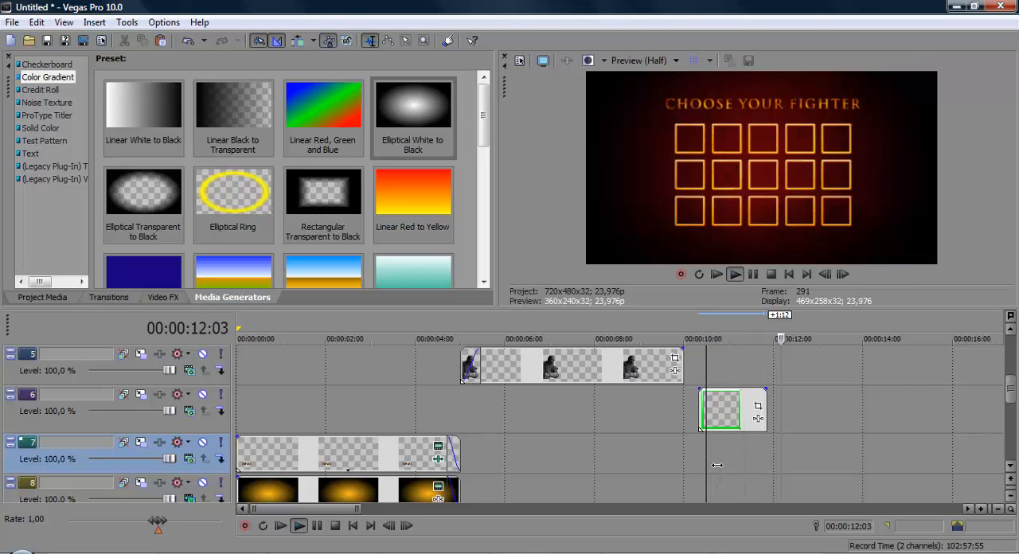
key(space)
click(709, 465)
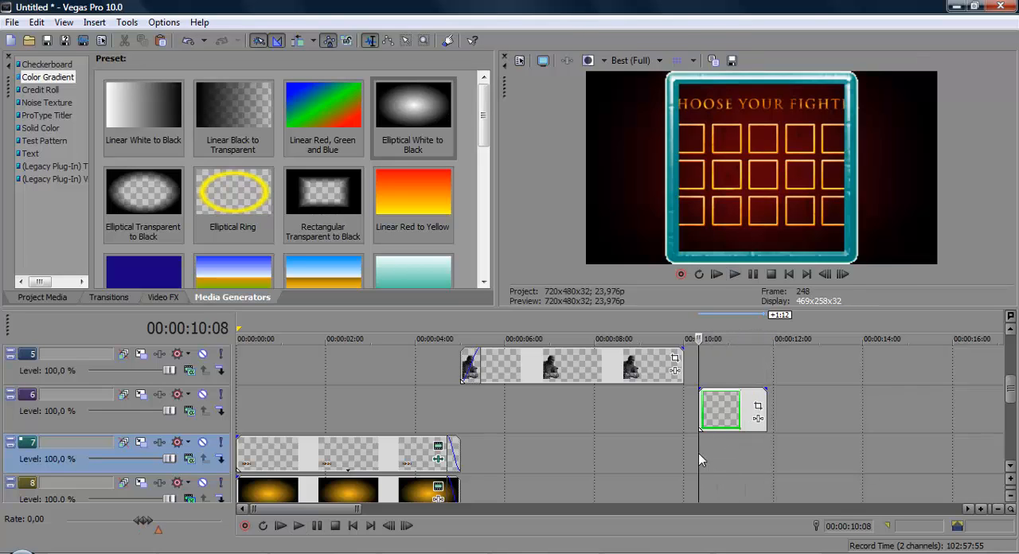
key(space)
click(632, 60)
mouse_move(640, 93)
click(717, 93)
click(732, 274)
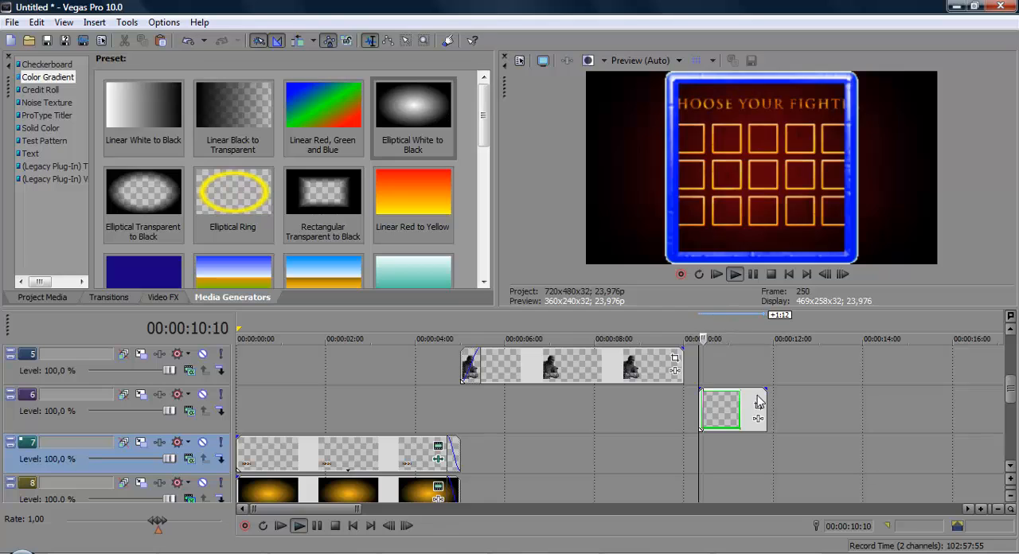
key(space)
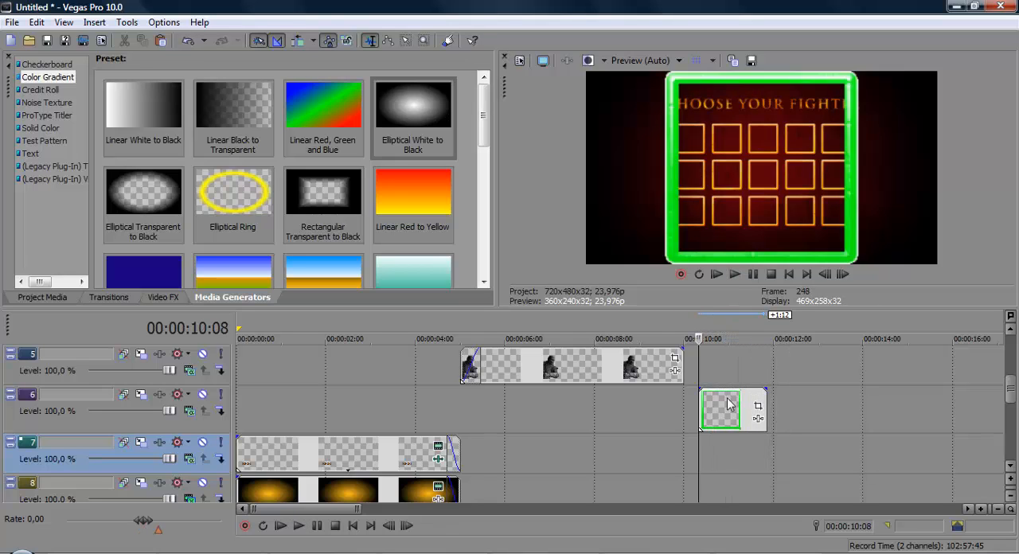
Step: Move the selection frame clip on track 6 to the timeline's start and extend it to the end of the Kenshi section
drag(724, 410, 475, 422)
click(256, 422)
click(465, 382)
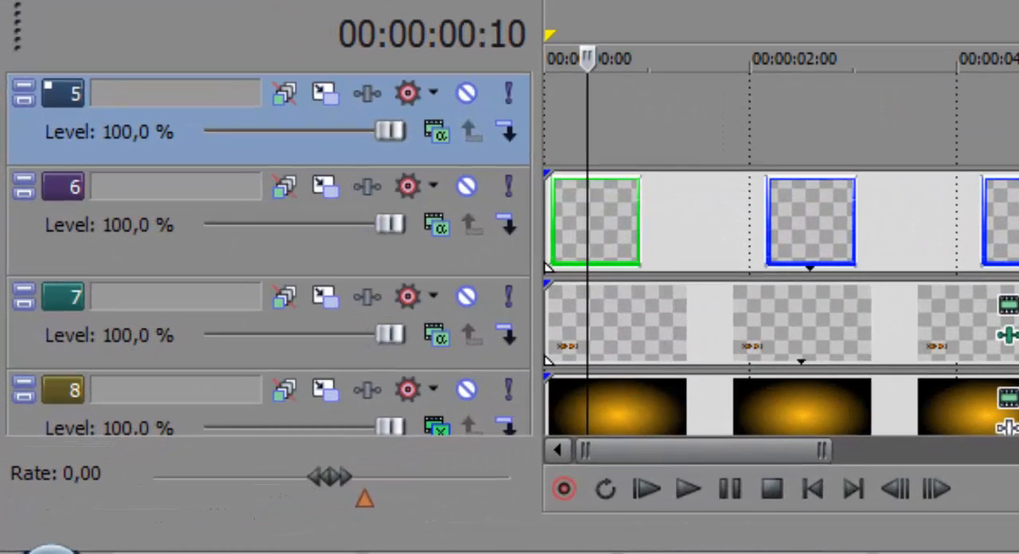
mouse_move(1018, 227)
mouse_down()
mouse_move(1001, 227)
mouse_move(1018, 227)
mouse_up()
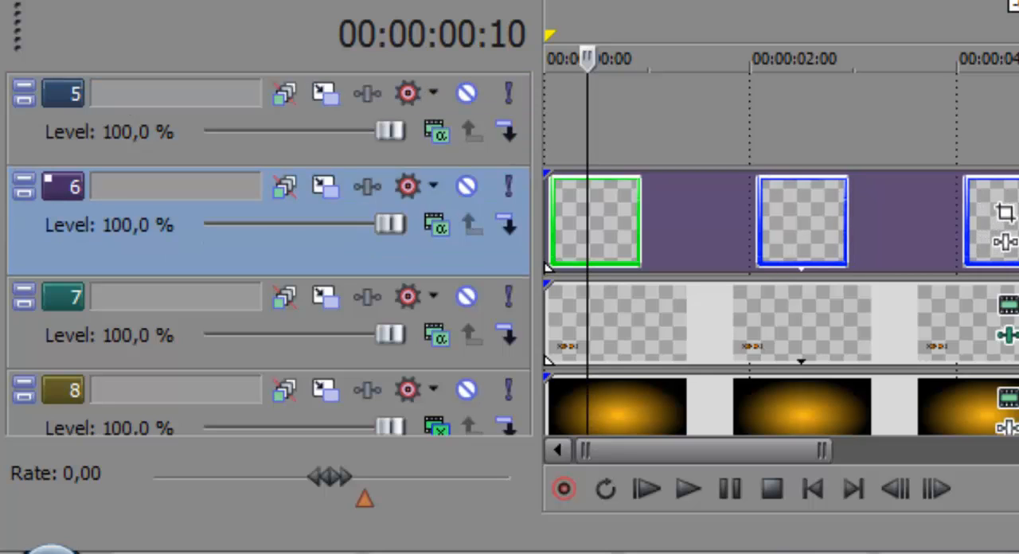
click(652, 244)
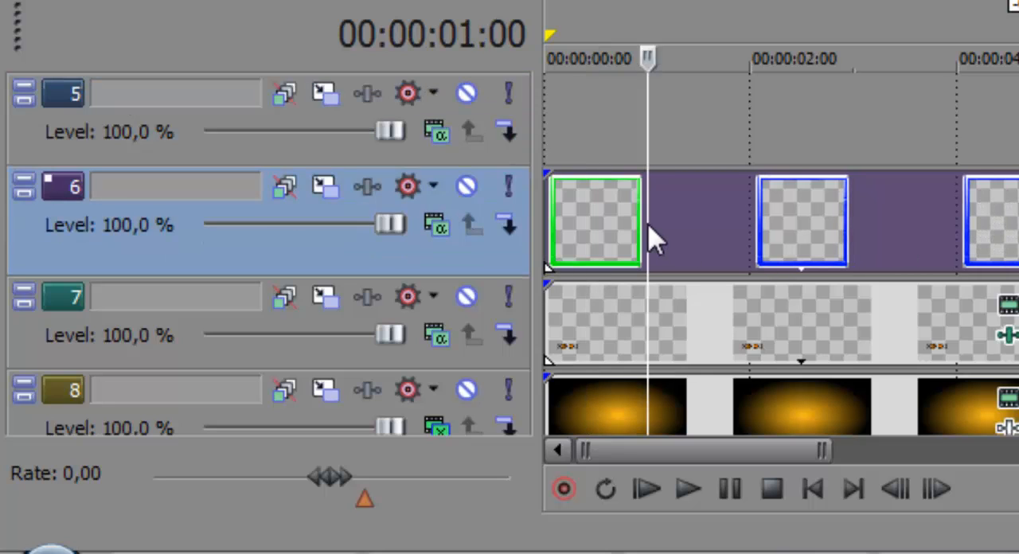
Step: Use Track Motion on track 6 to shrink the selection frame to about 114,09 by 81,15 and fit it around the grid's first square
click(326, 188)
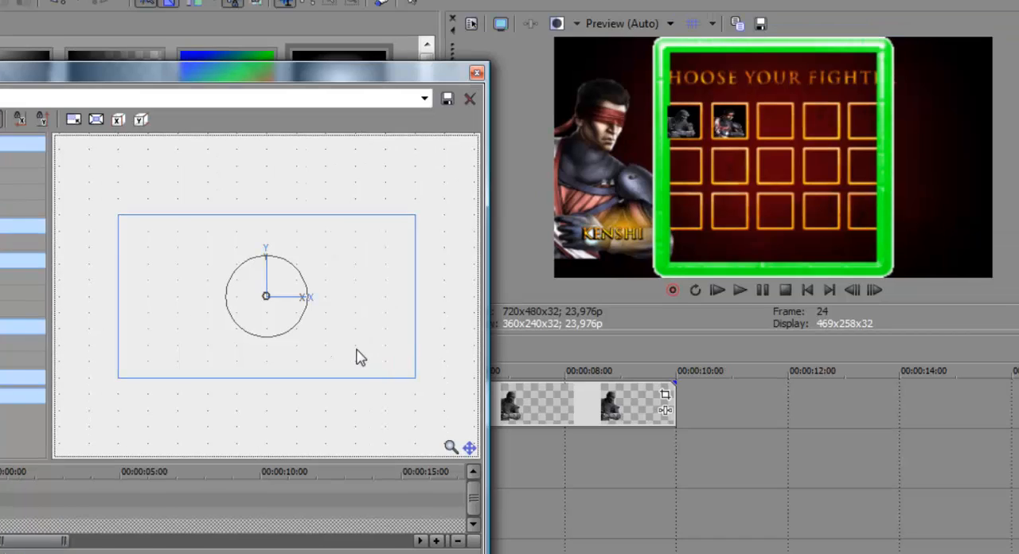
drag(770, 212, 738, 202)
drag(395, 375, 146, 261)
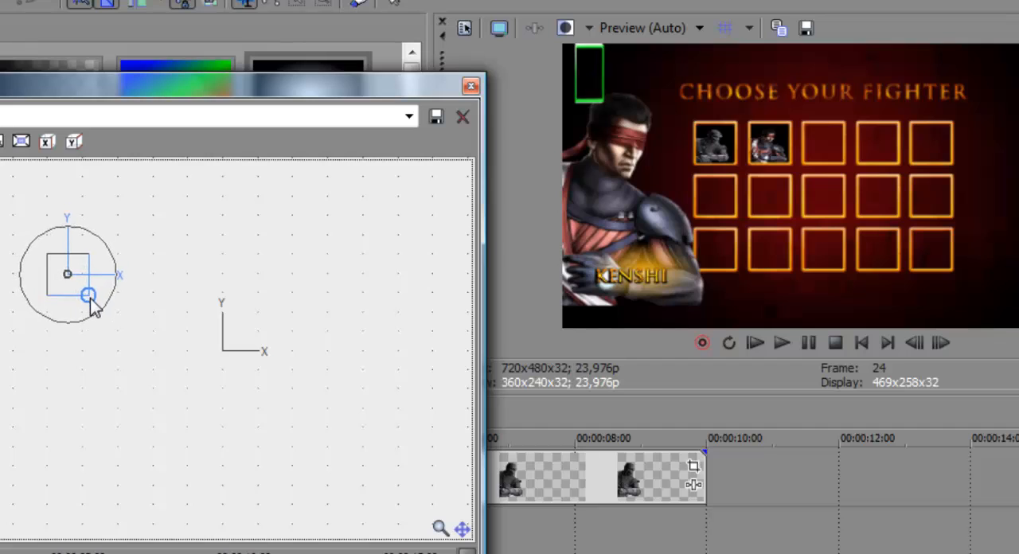
drag(90, 301, 183, 350)
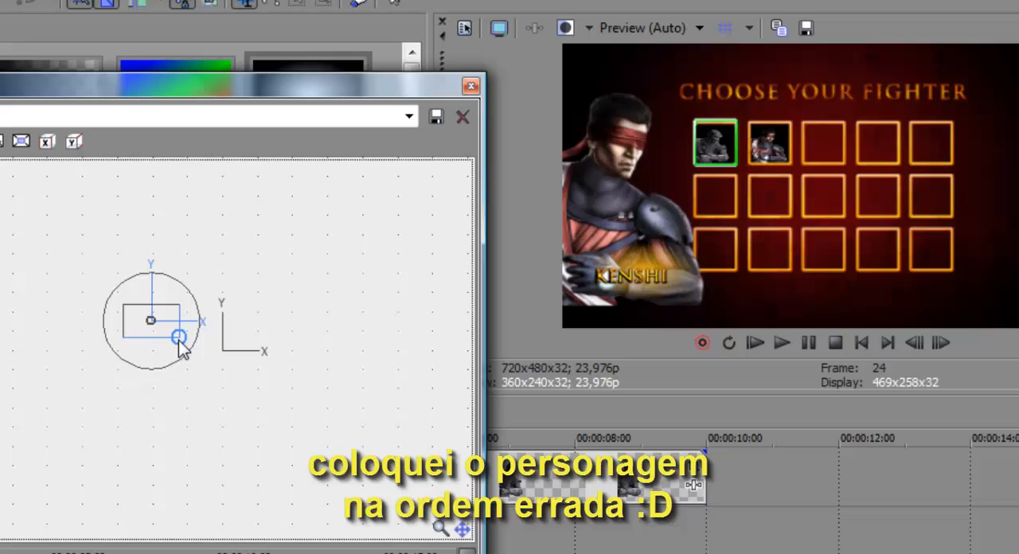
click(470, 86)
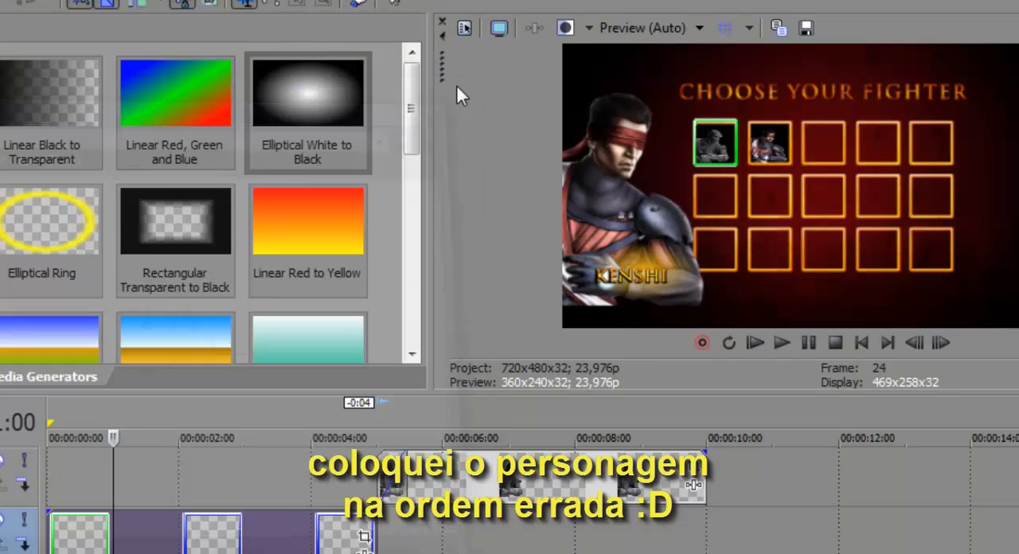
click(496, 28)
key(Escape)
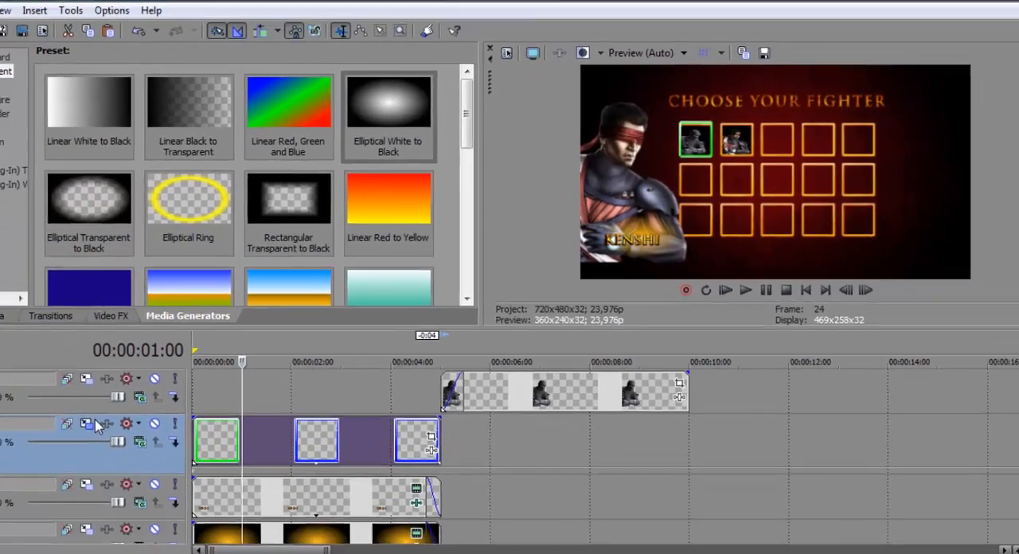
Step: Nudge track 6's motion position to about X -148,64 and Y 70,14, and check the frame's alignment in full screen
click(94, 426)
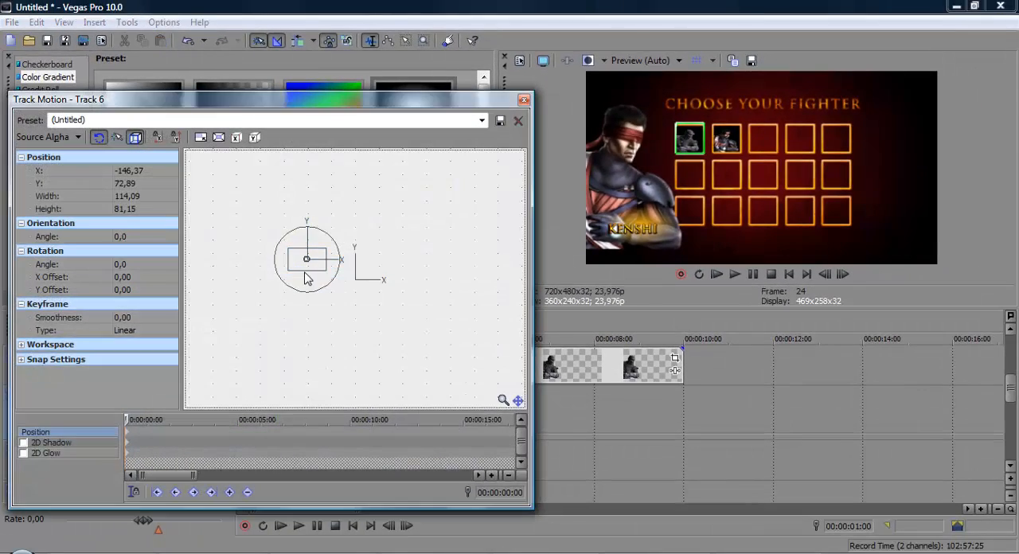
drag(422, 232, 419, 232)
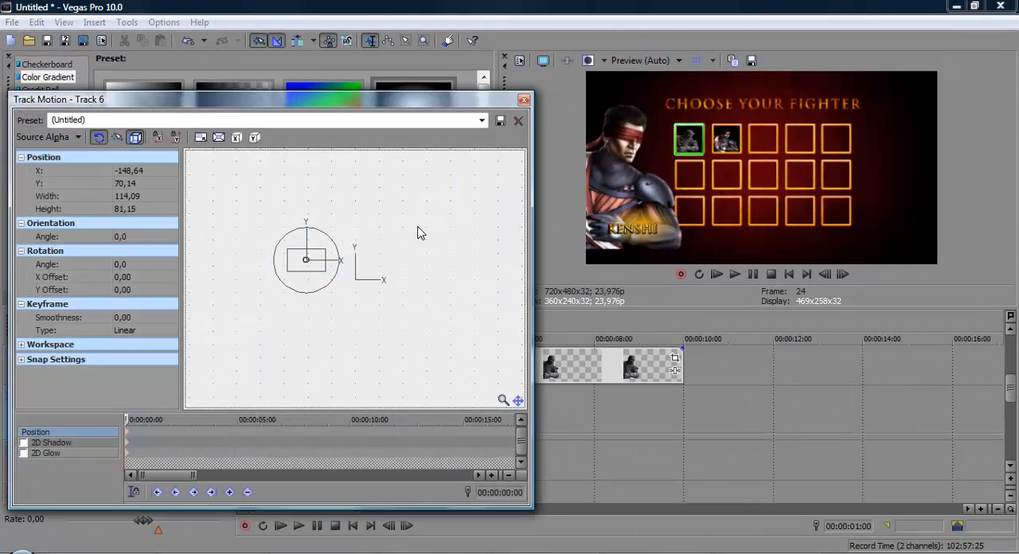
click(524, 100)
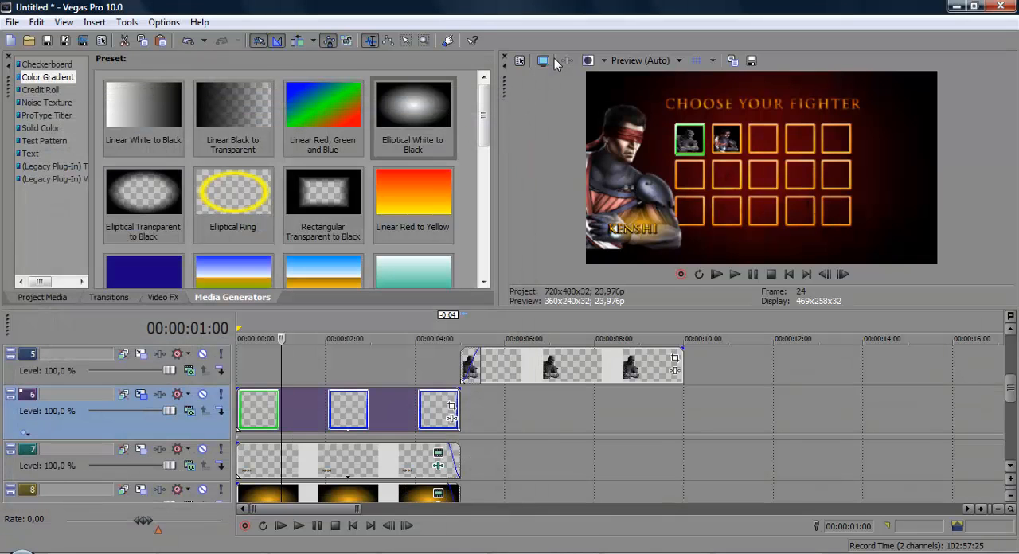
click(548, 60)
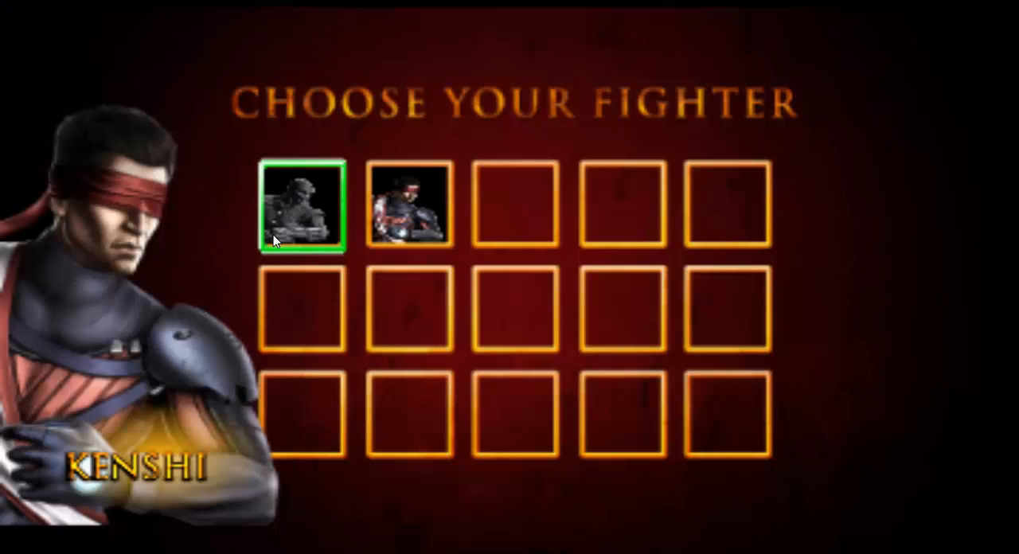
key(Escape)
click(333, 406)
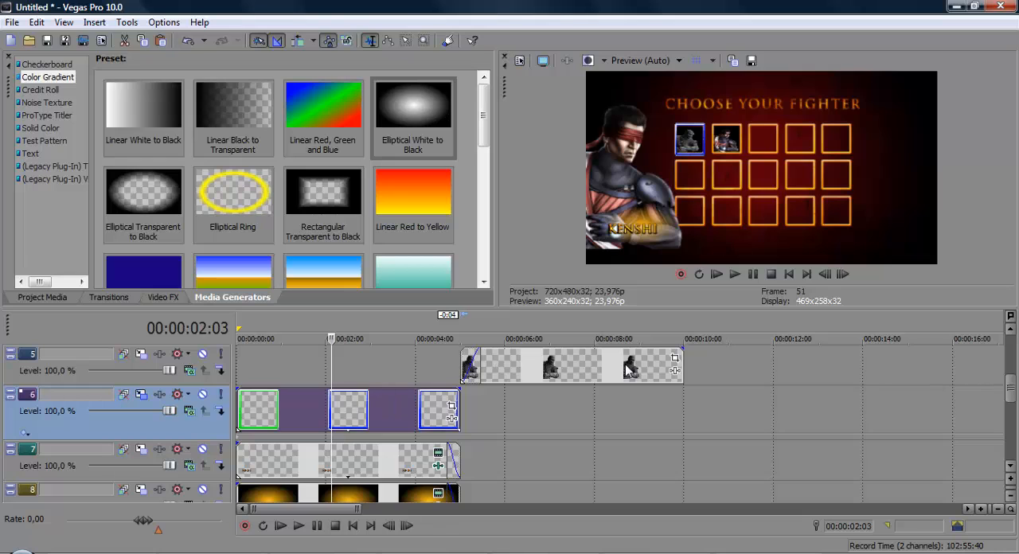
Step: Paste the selection frame into a new video track above the NOOB text track and fit it to the Noob section's length
right_click(767, 362)
drag(1008, 386, 996, 366)
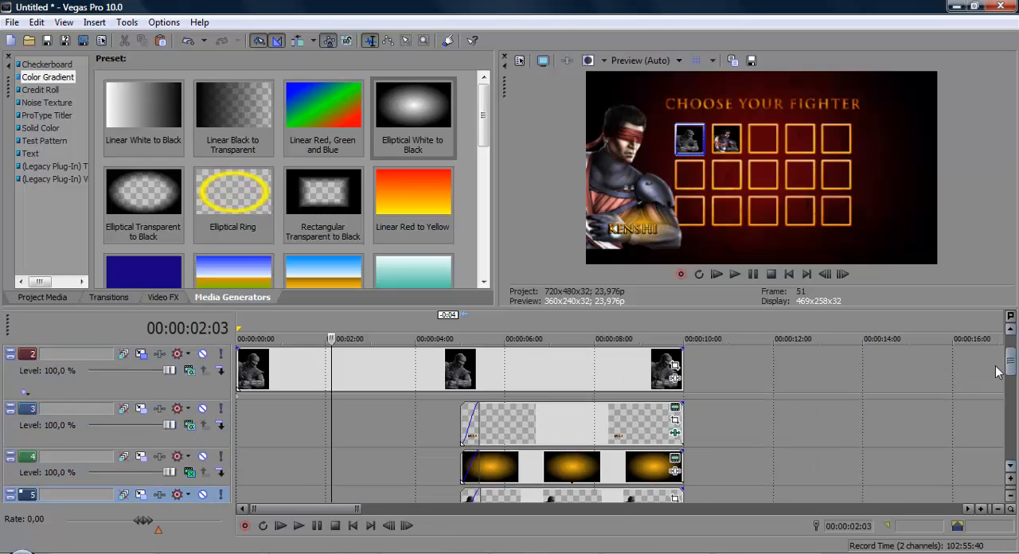
click(590, 434)
right_click(719, 426)
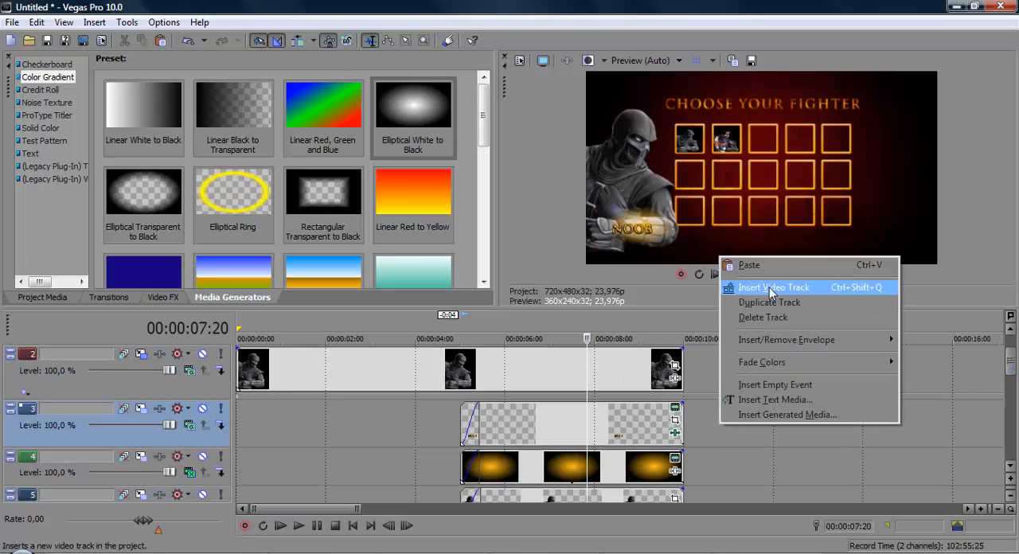
click(764, 286)
key(ctrl+v)
drag(680, 430, 555, 443)
mouse_move(682, 405)
mouse_down()
mouse_move(673, 410)
mouse_move(686, 415)
mouse_up()
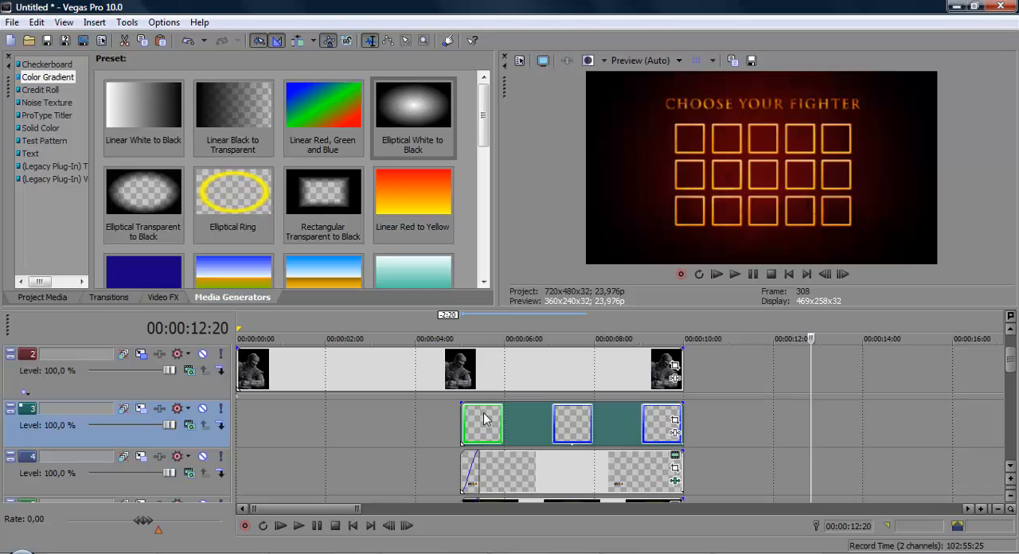
Step: Use Track Motion on track 3 to fit the frame around the second square, about 114,09 by 78,40, and check it in full screen
click(484, 412)
click(141, 409)
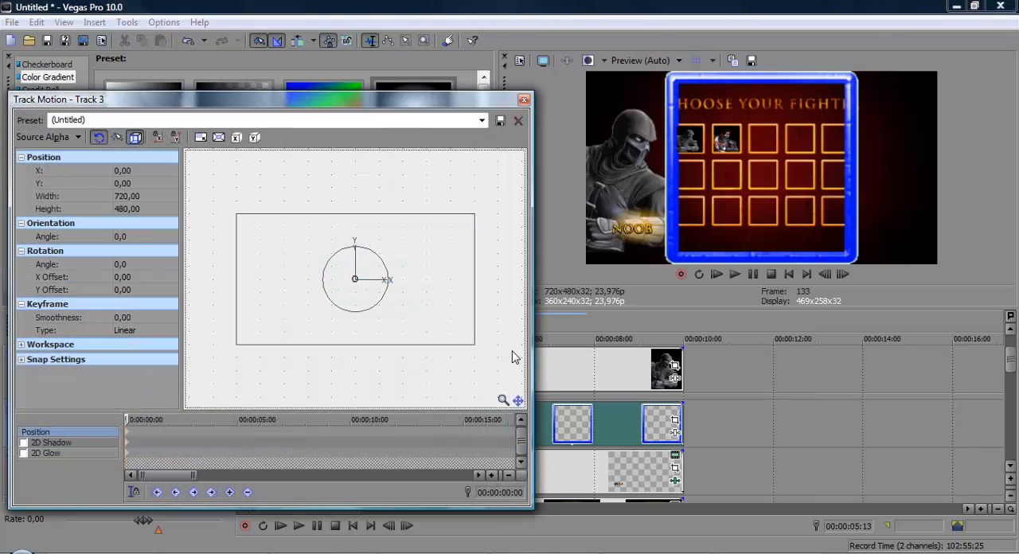
drag(474, 348, 315, 271)
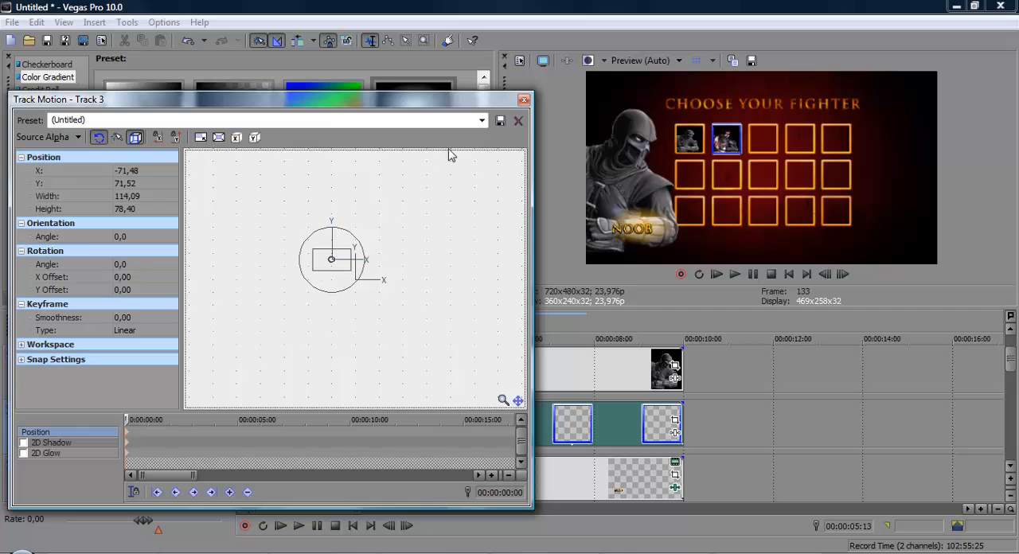
click(523, 101)
click(540, 62)
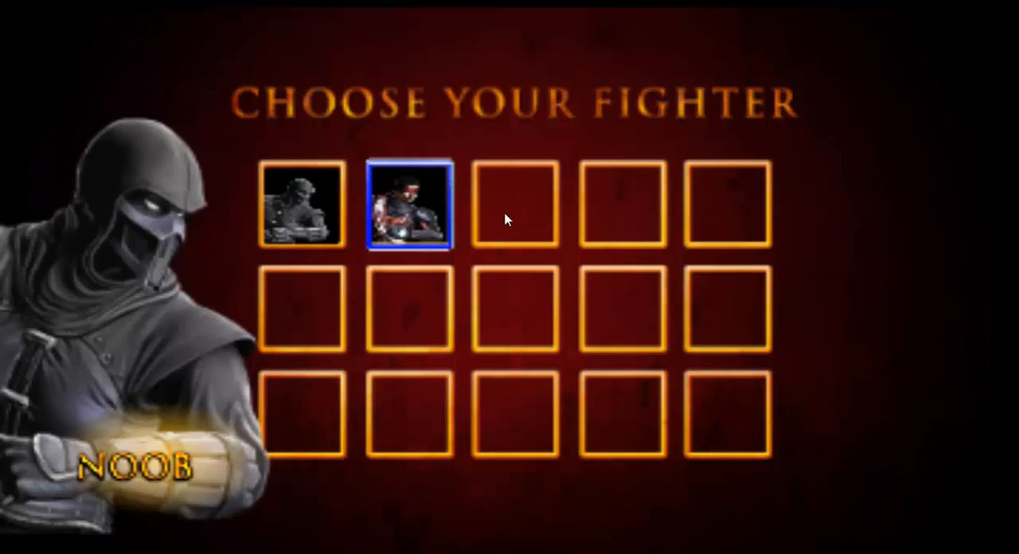
key(Escape)
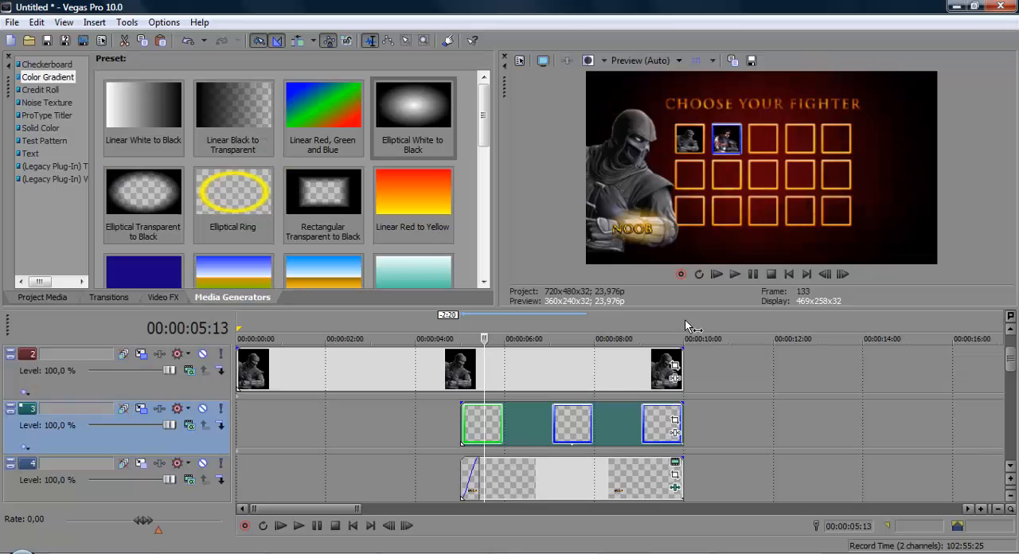
Step: Set the loop region over the whole sequence and play the fighter selection from the start in full screen
mouse_move(689, 329)
mouse_down()
mouse_move(67, 340)
mouse_move(3, 321)
mouse_up()
key(ctrl+Home)
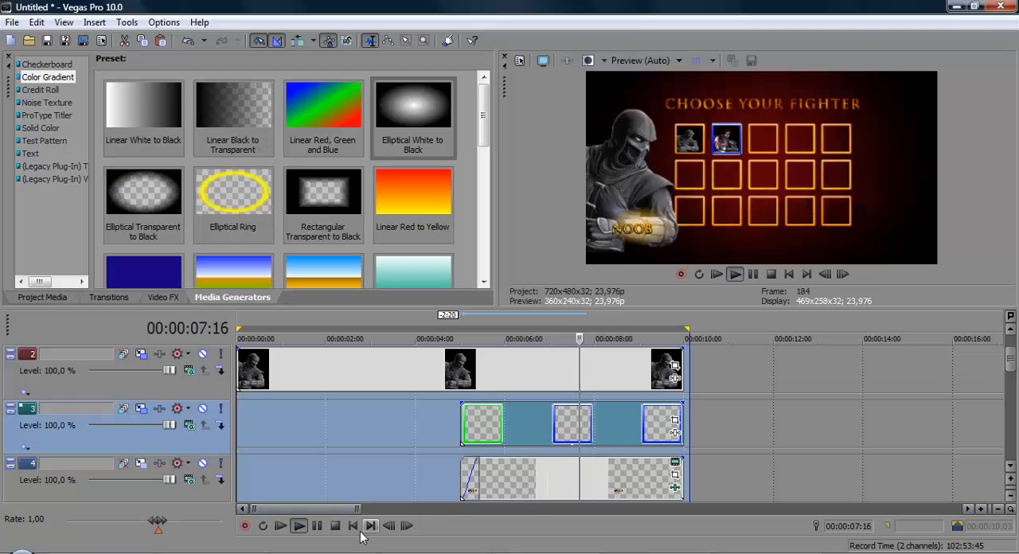
key(space)
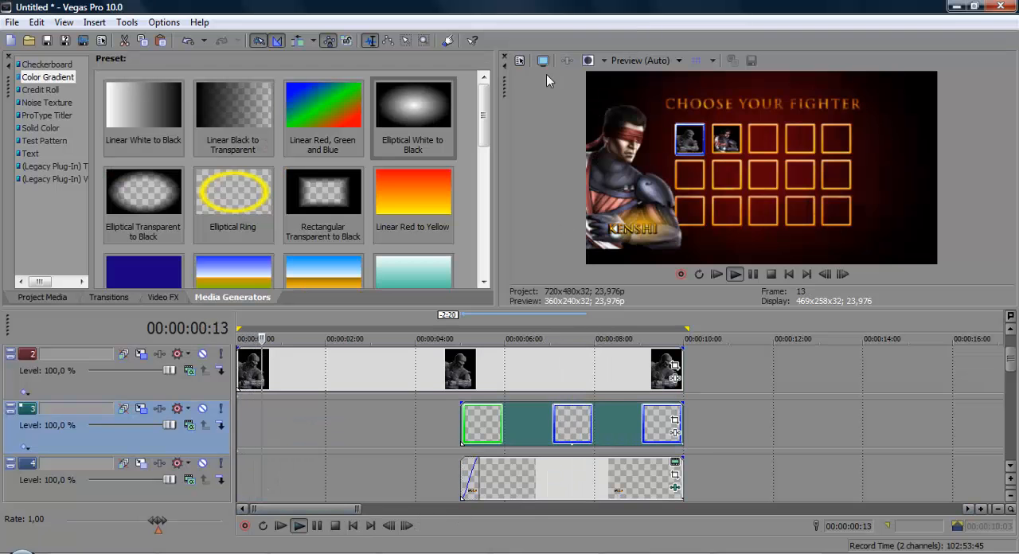
click(543, 61)
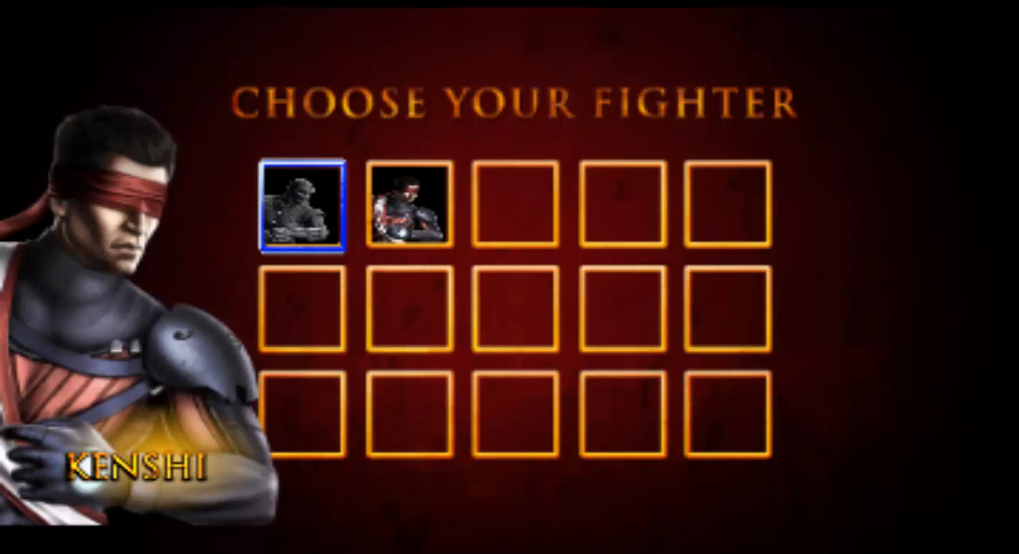
key(Escape)
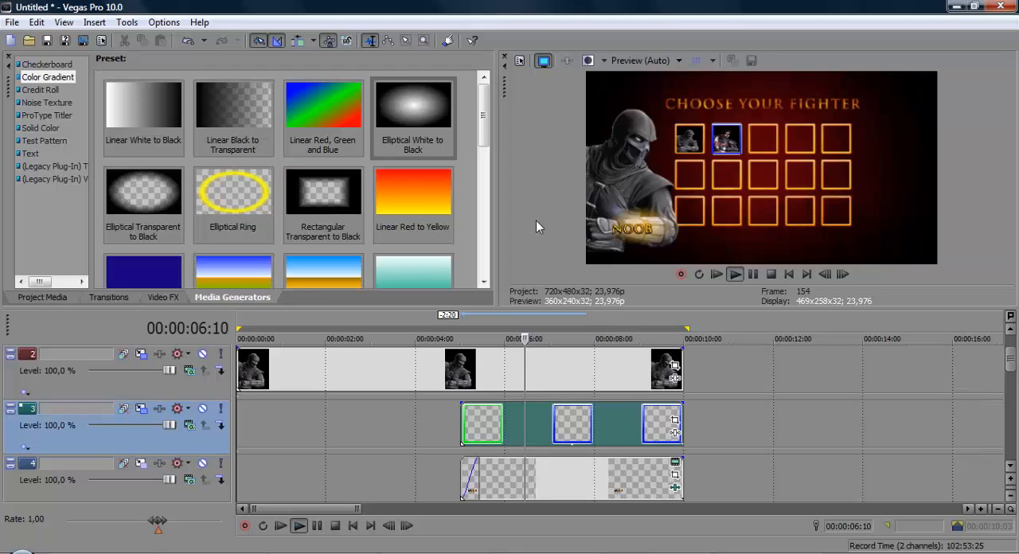
key(space)
key(space)
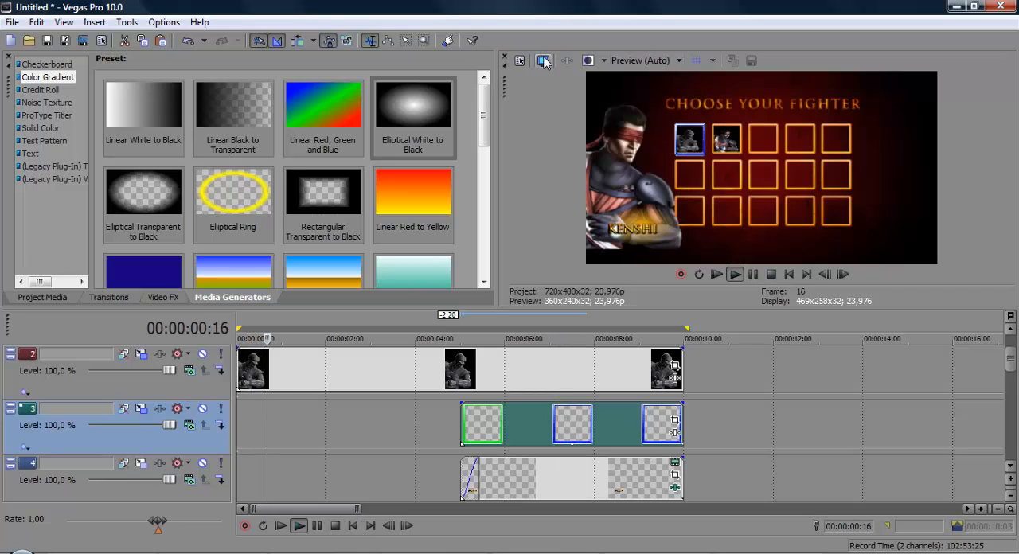
Step: Replay the fighter selection from the start in full screen, checking the change from Kenshi to Noob, and stop playback
click(543, 60)
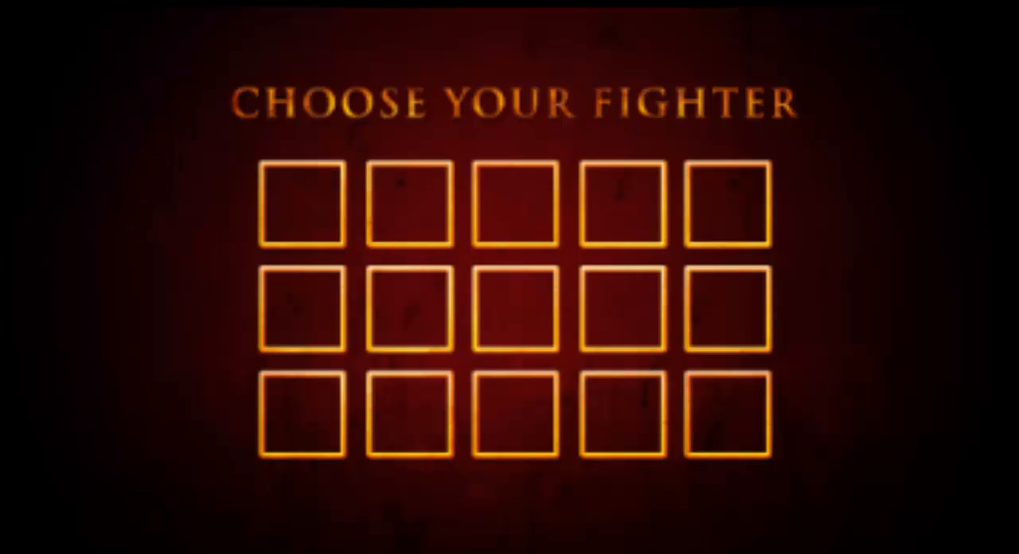
key(Escape)
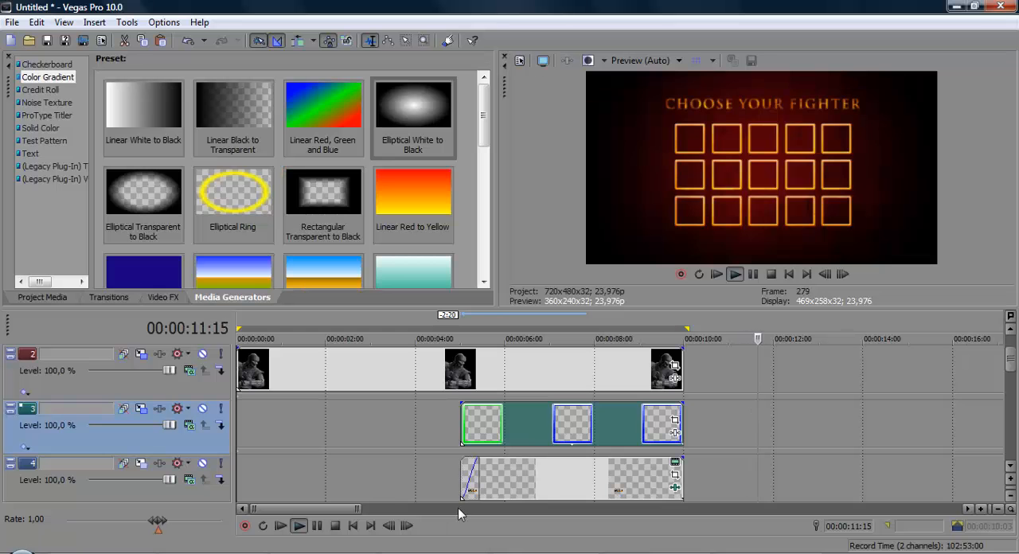
click(352, 526)
click(352, 526)
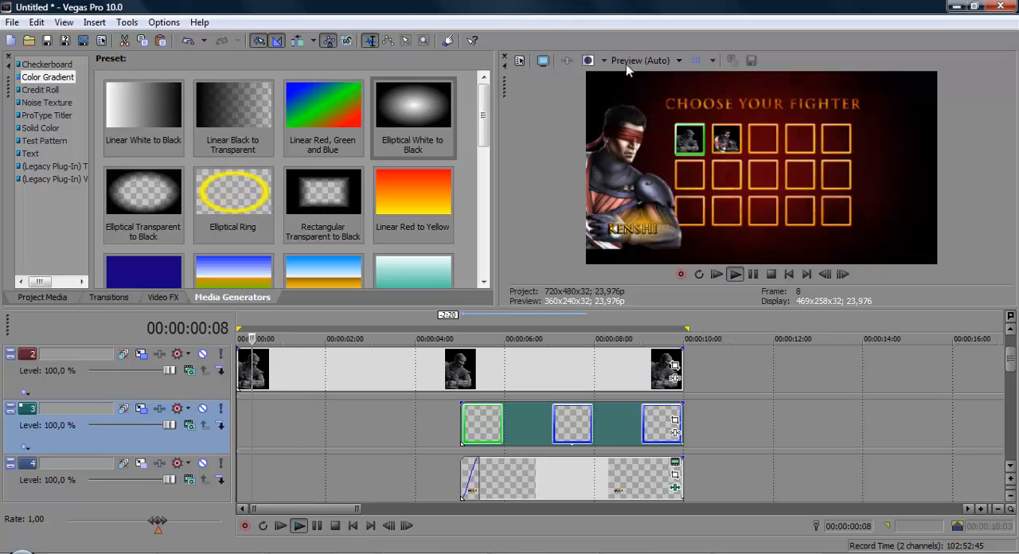
click(353, 527)
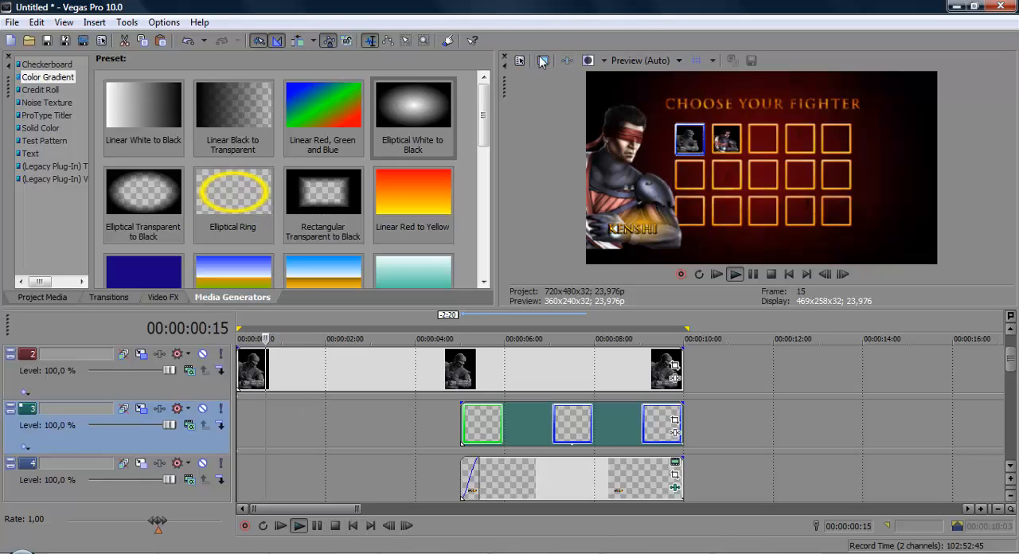
click(541, 61)
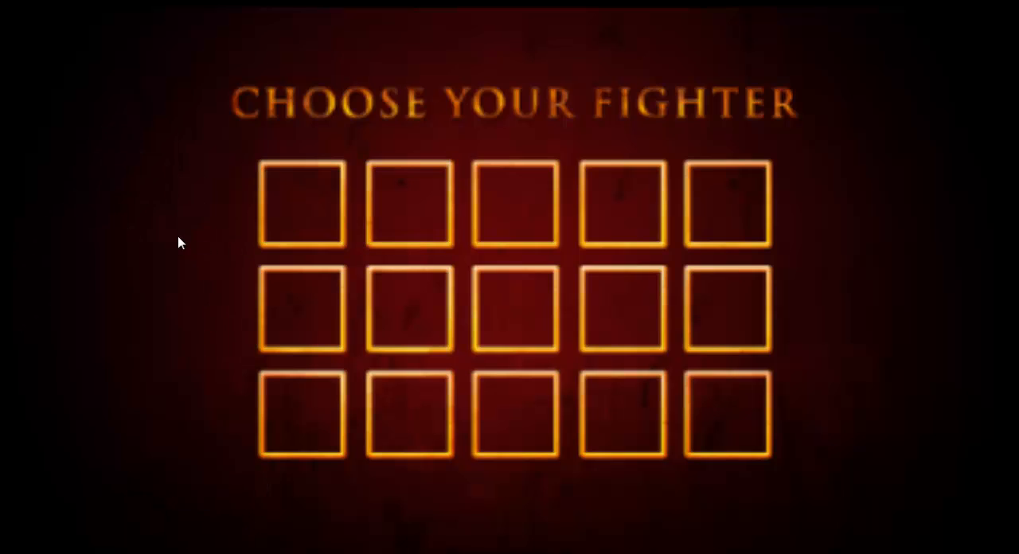
key(Escape)
click(353, 526)
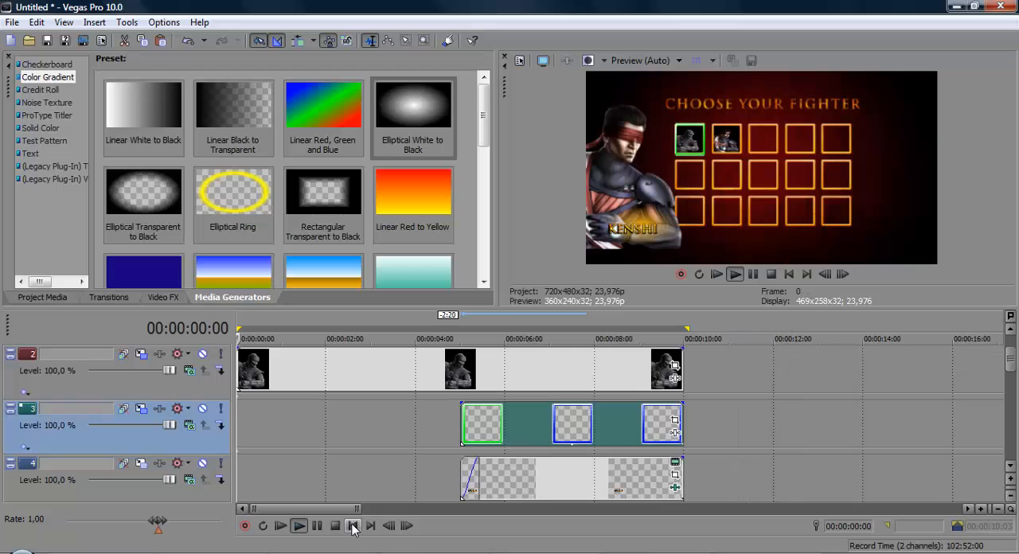
click(543, 61)
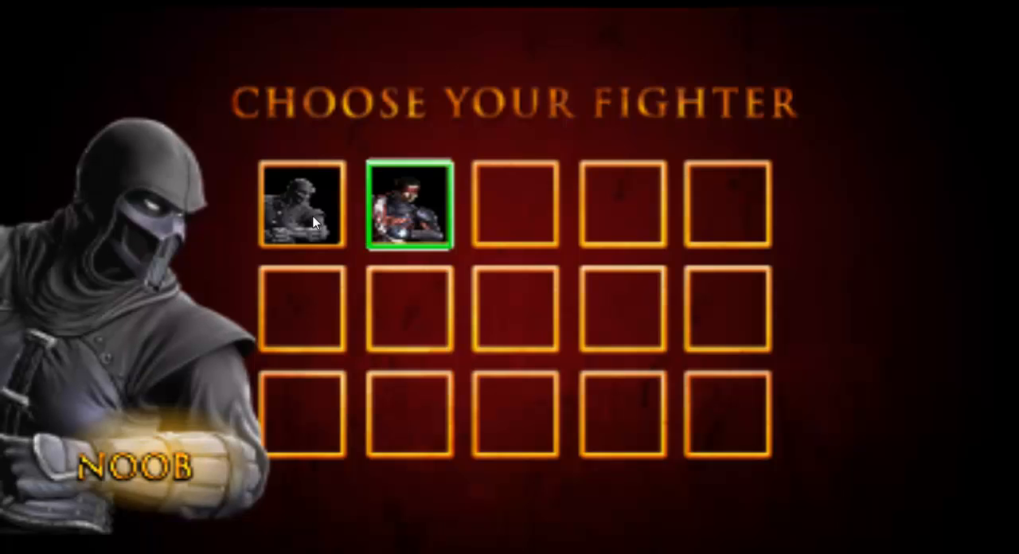
click(279, 221)
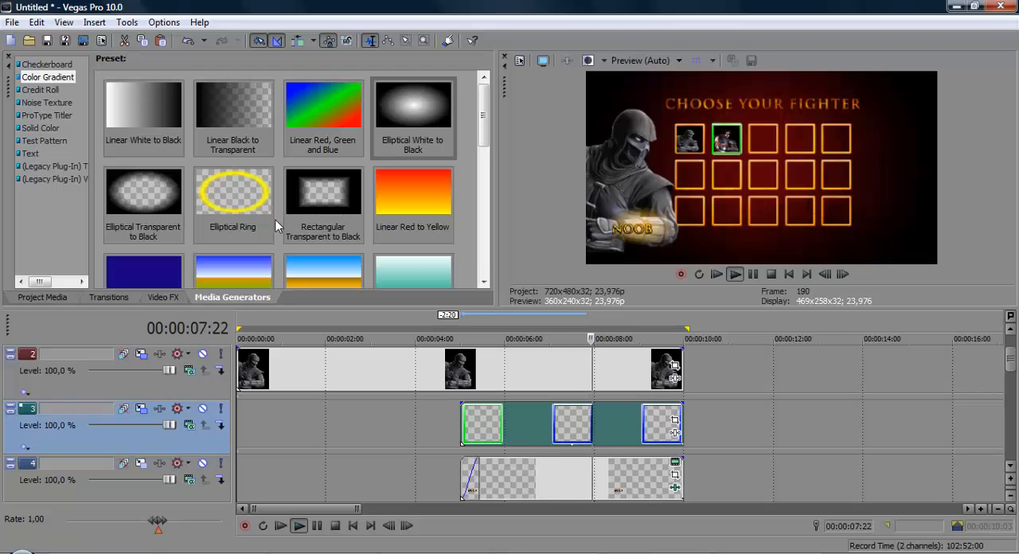
key(space)
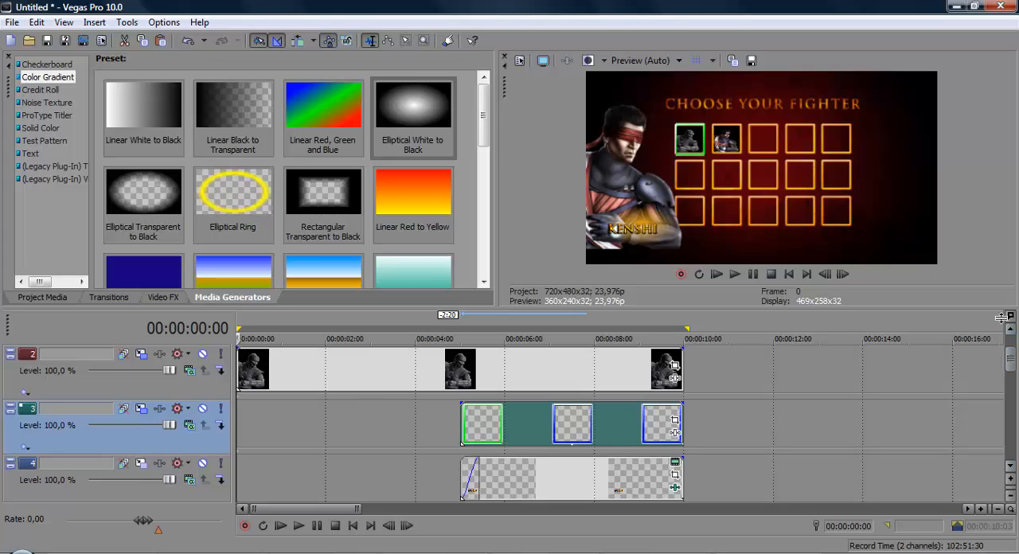
Step: Insert a new video track above the red background and add the MORTAL KOMBAT LOGO video to it
mouse_move(1014, 425)
mouse_down()
mouse_move(1014, 454)
mouse_move(1015, 433)
mouse_up()
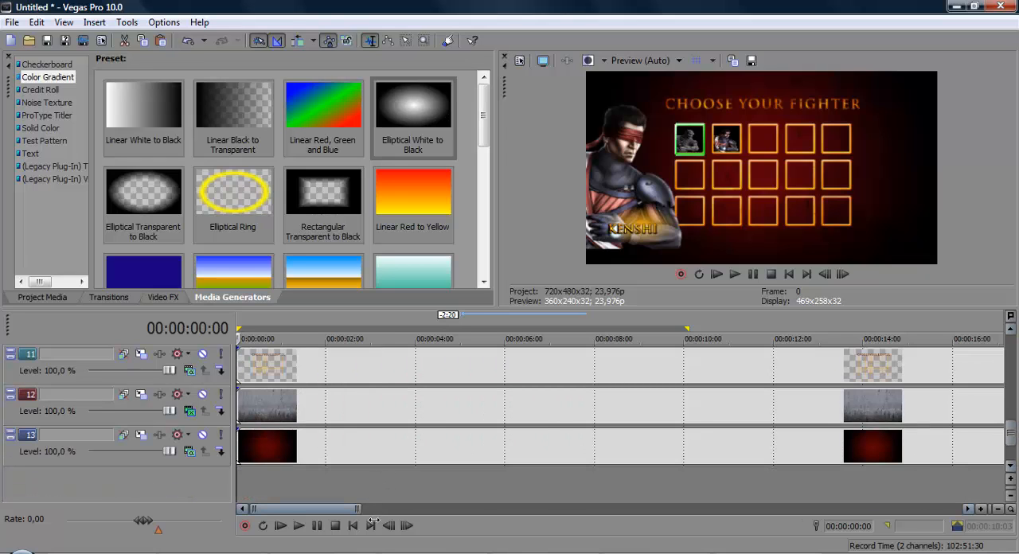
drag(359, 510, 679, 476)
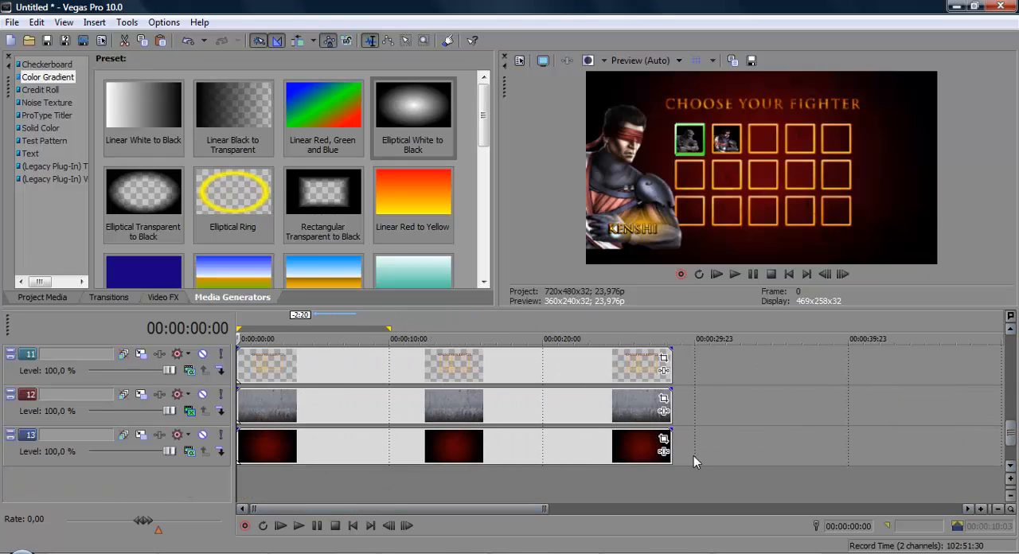
right_click(693, 455)
click(763, 322)
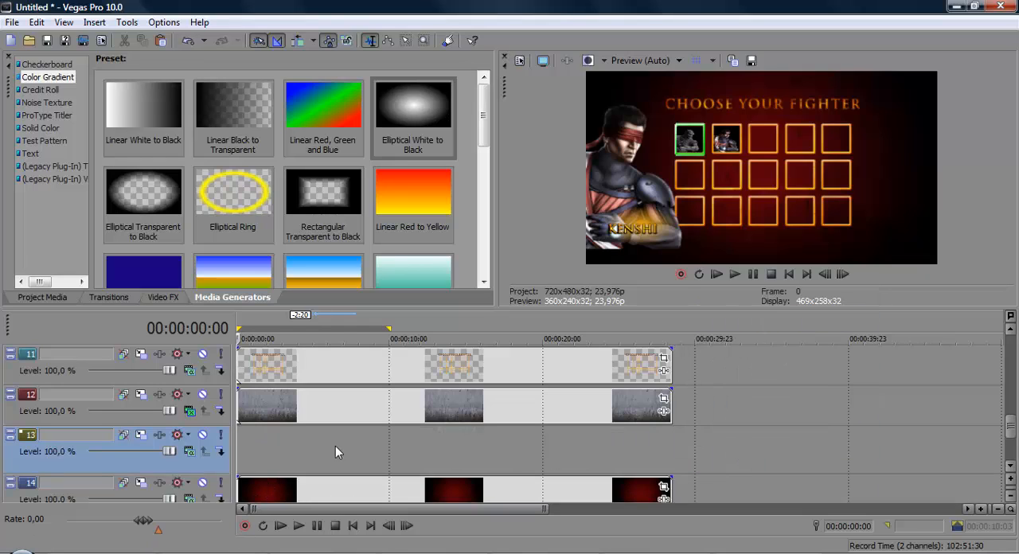
click(119, 552)
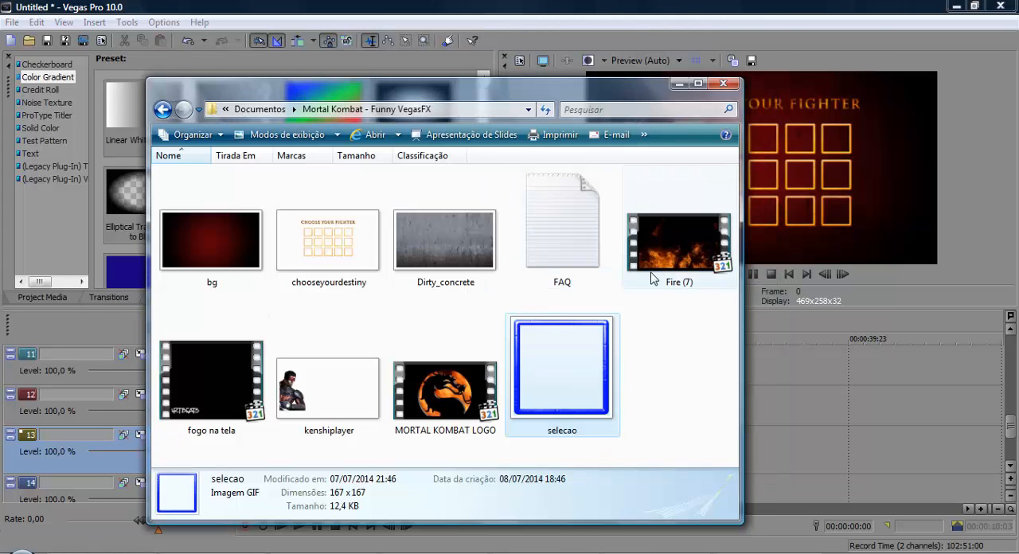
drag(439, 422, 812, 426)
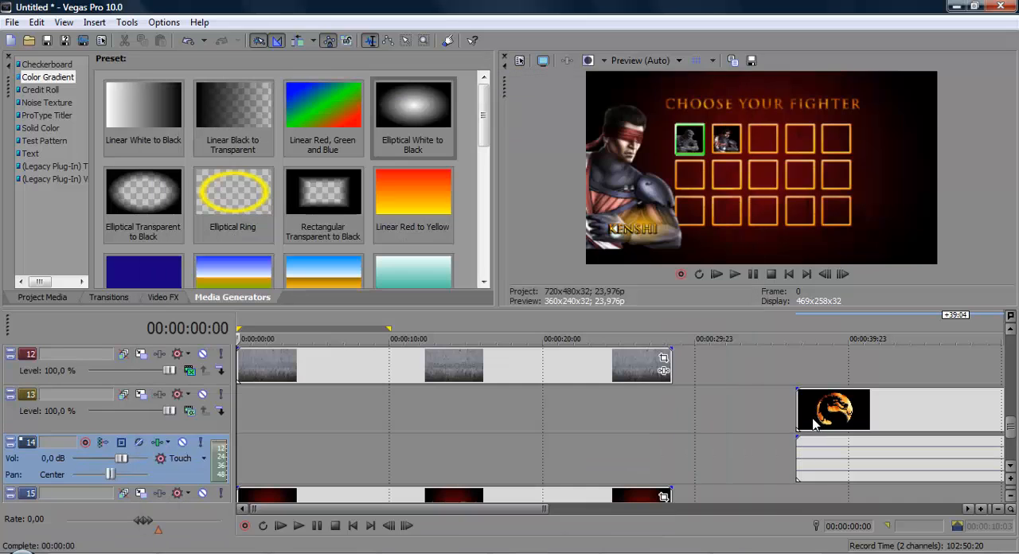
Step: Separate the logo video from its audio, move it to the start of the timeline and delete the audio track
click(813, 424)
click(847, 453)
click(844, 416)
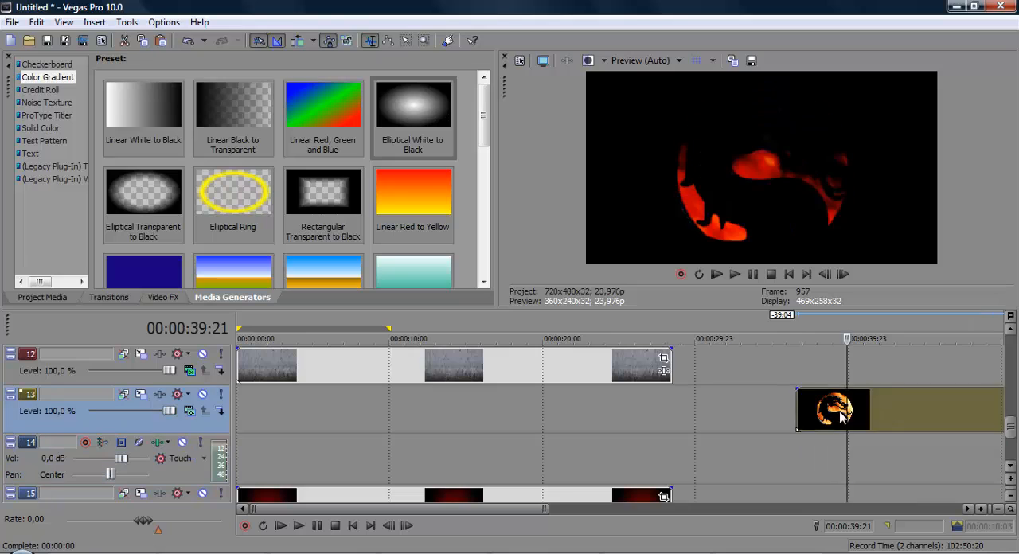
drag(842, 416, 327, 400)
click(179, 472)
key(Delete)
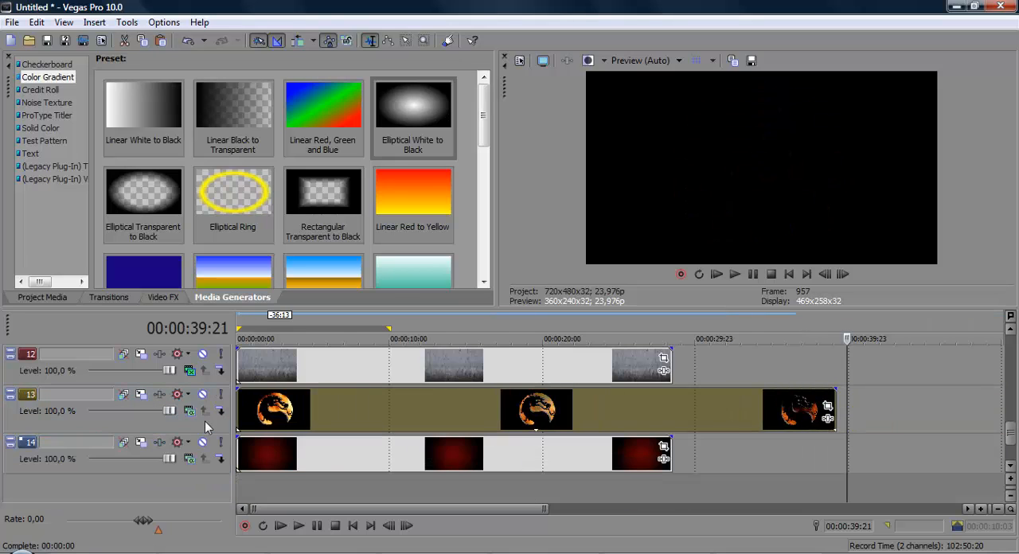
Step: Move the logo track above the concrete track and trim its clip to the length of the background clips
drag(206, 427, 200, 355)
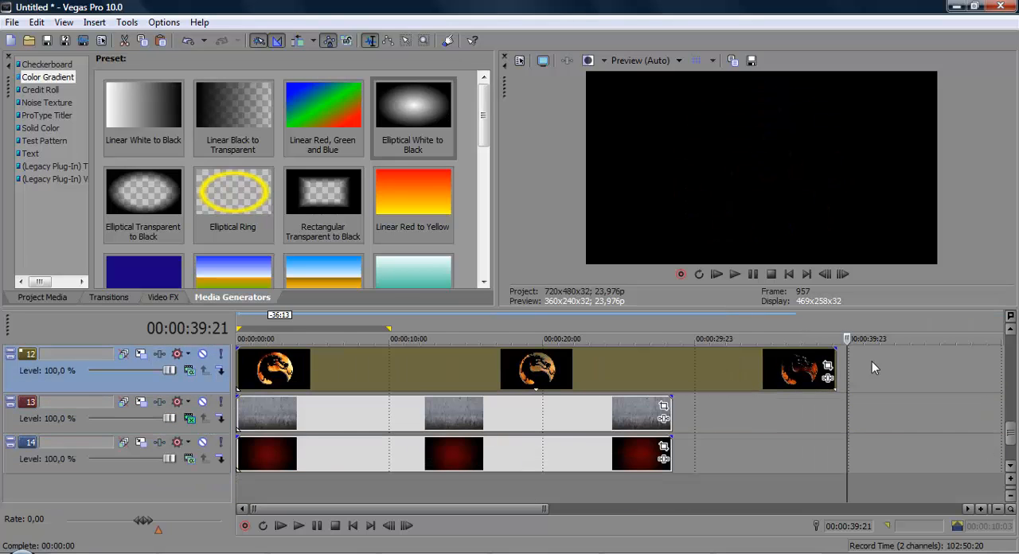
drag(836, 373, 671, 374)
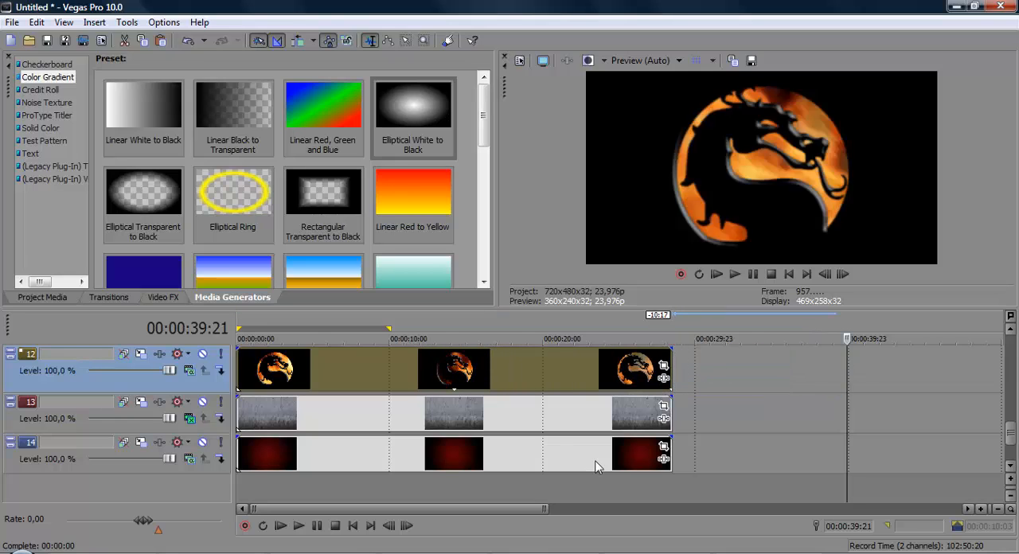
Step: Set the logo track's compositing mode to Add and check the blend behind the fighter grid at 00:00:02:08
click(388, 368)
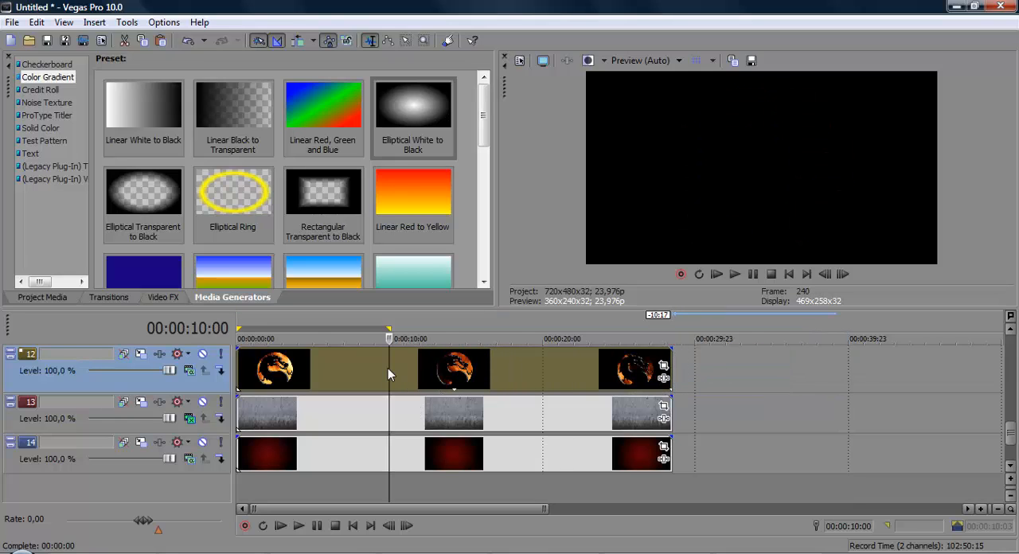
click(189, 370)
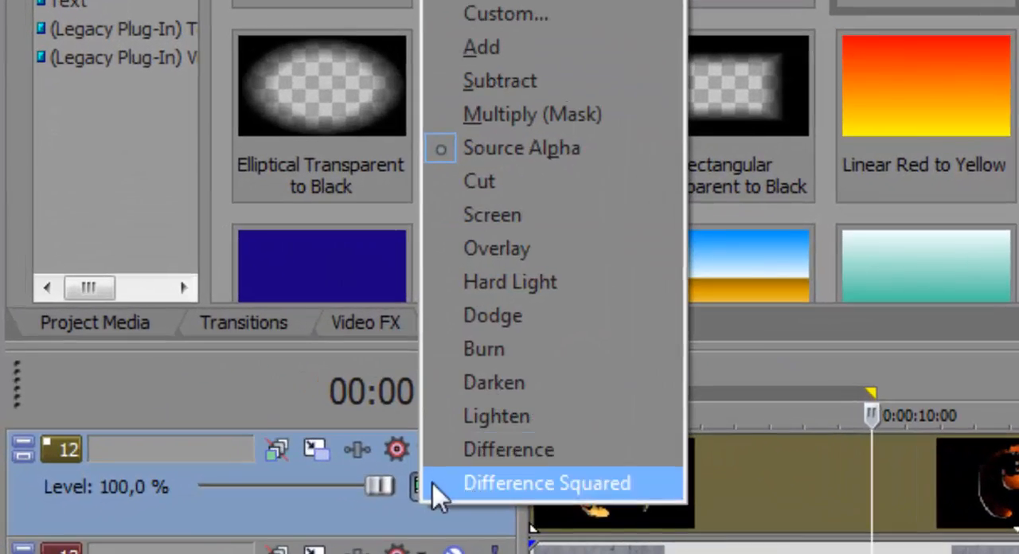
click(193, 372)
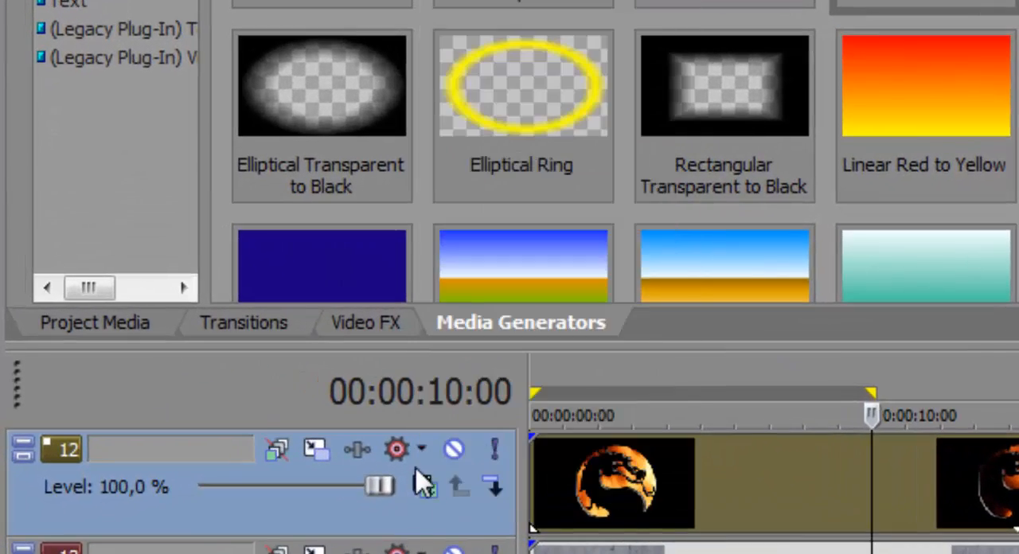
click(425, 485)
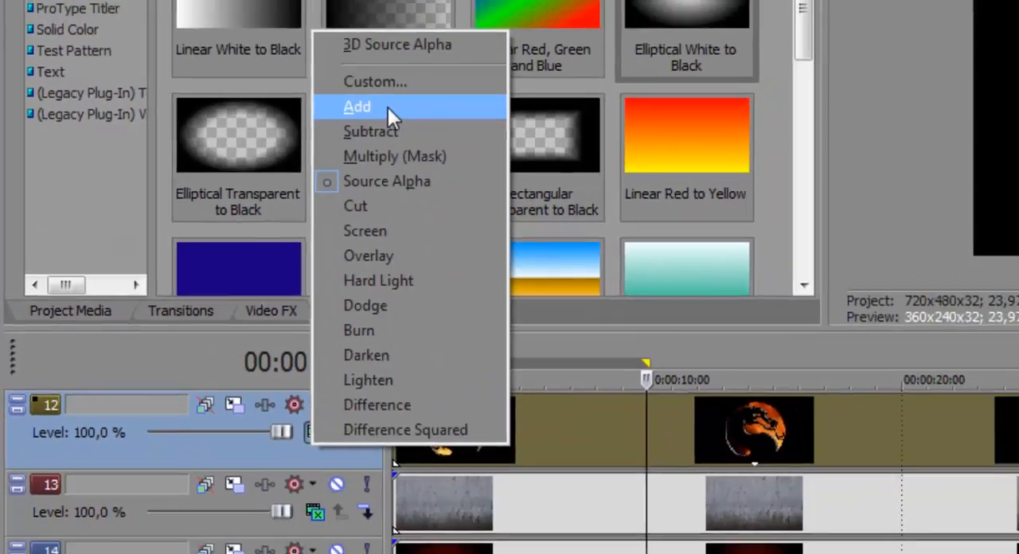
click(387, 107)
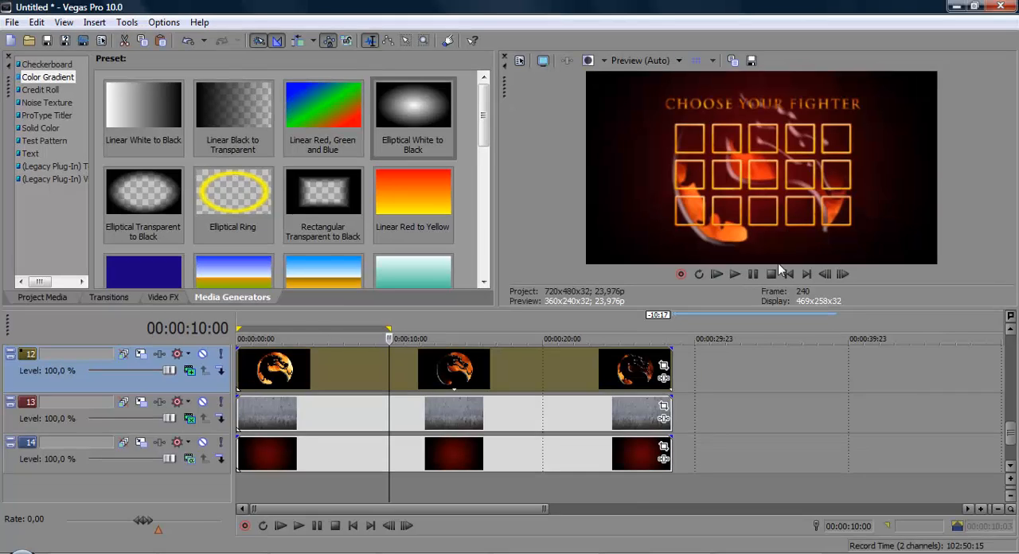
scroll(1014, 441, up, 1)
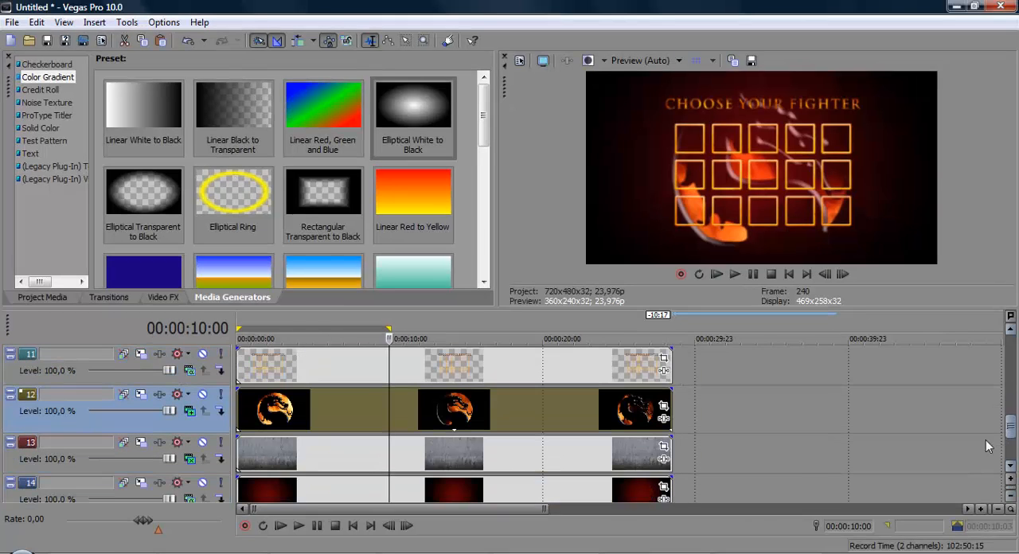
click(272, 409)
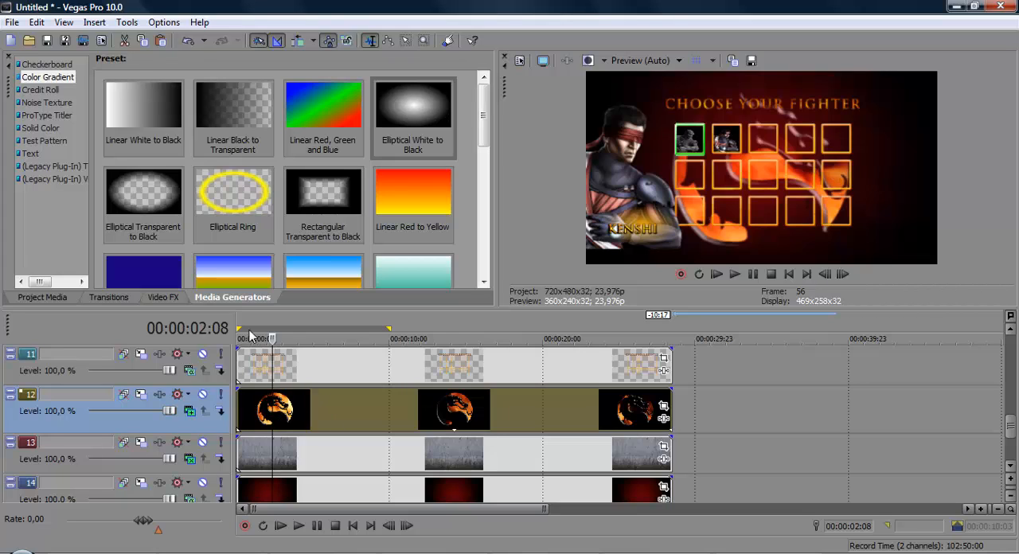
Step: Trim the grid, logo, concrete and red background clips to end at 00:00:10:09, match the loop region and preview the sequence
scroll(1011, 394, up, 2)
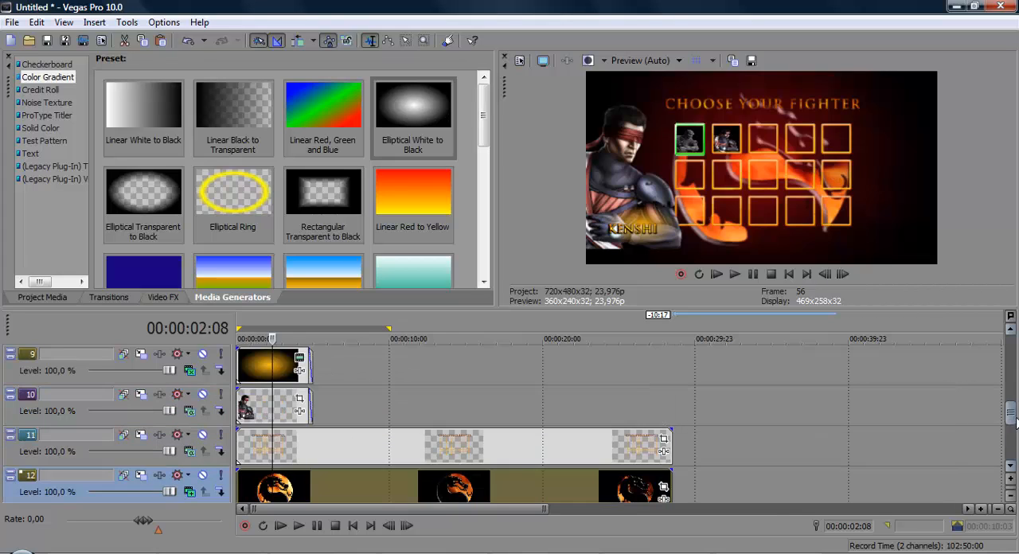
drag(683, 456, 313, 450)
drag(683, 498, 313, 498)
scroll(1012, 421, down, 3)
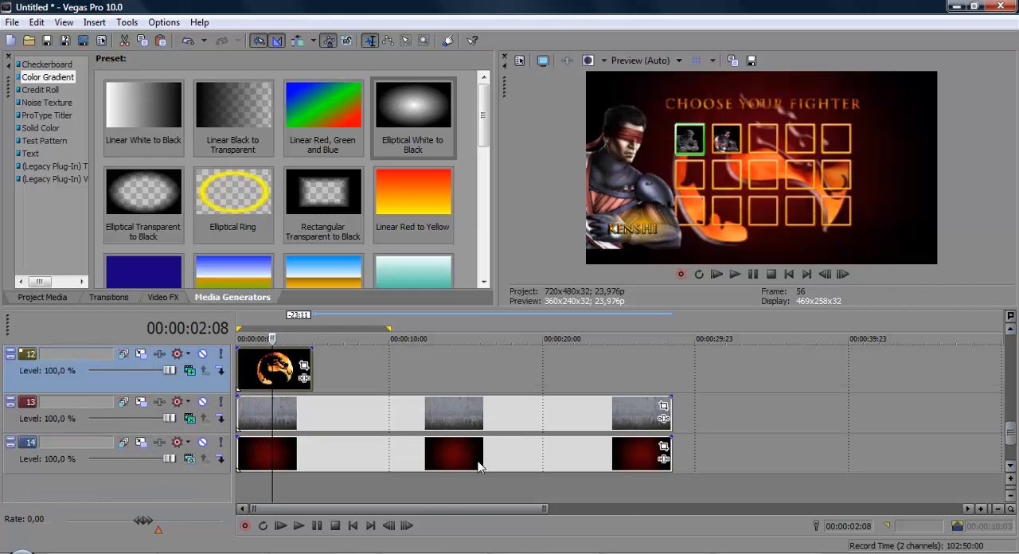
drag(683, 419, 313, 419)
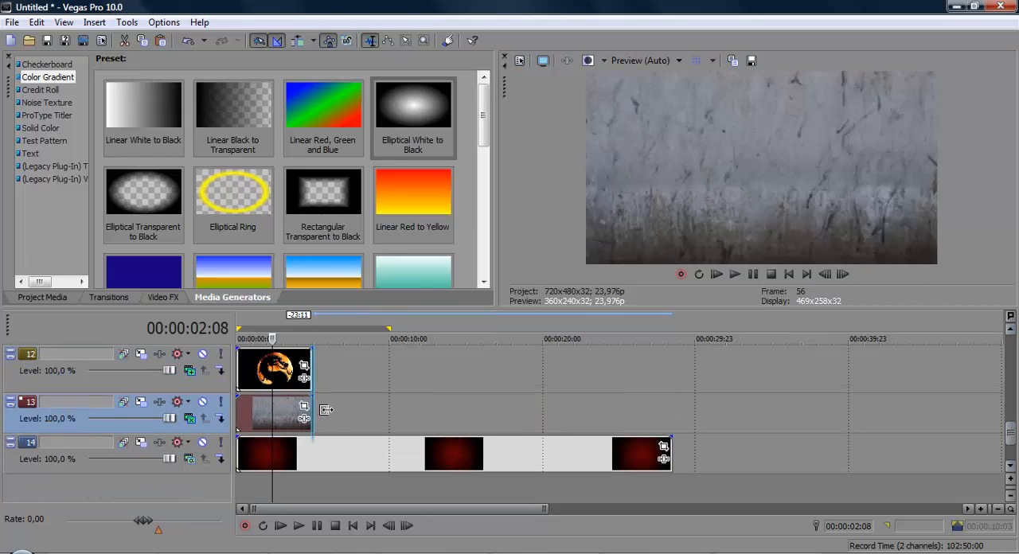
drag(682, 476, 313, 476)
drag(385, 329, 333, 342)
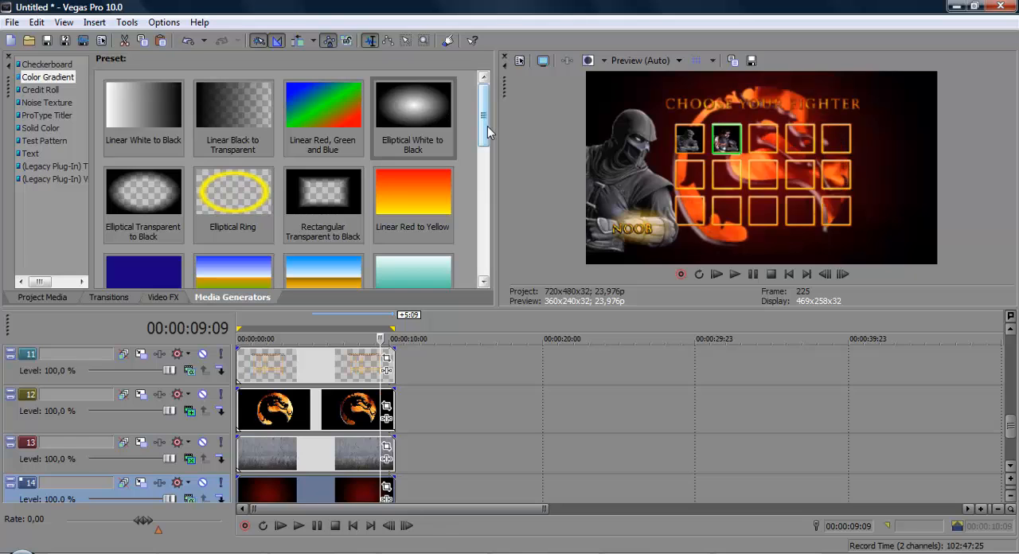
key(space)
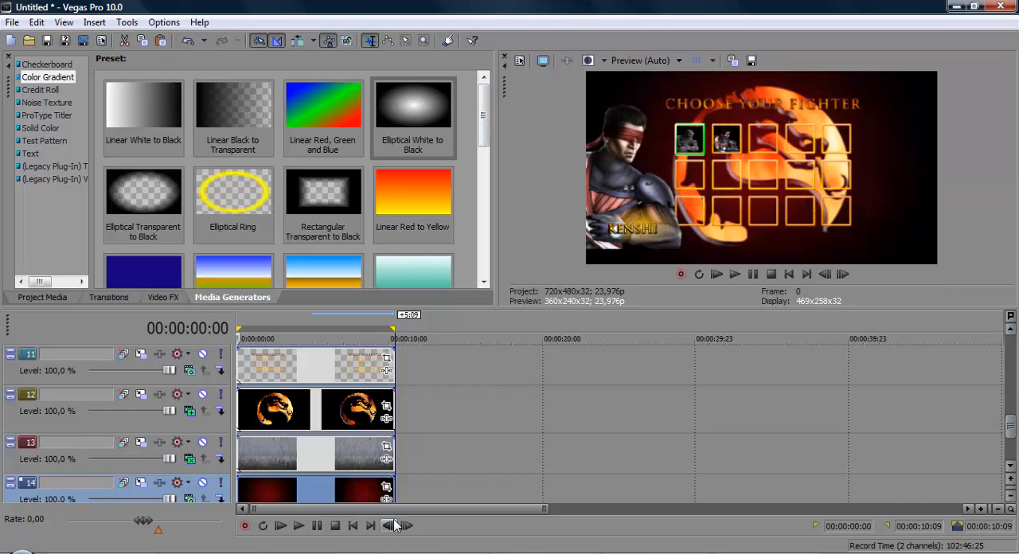
Step: Insert a new video track above the CHOOSE YOUR FIGHTER grid track
mouse_move(1009, 425)
mouse_down()
mouse_move(1009, 436)
mouse_move(1009, 413)
mouse_move(1009, 423)
mouse_up()
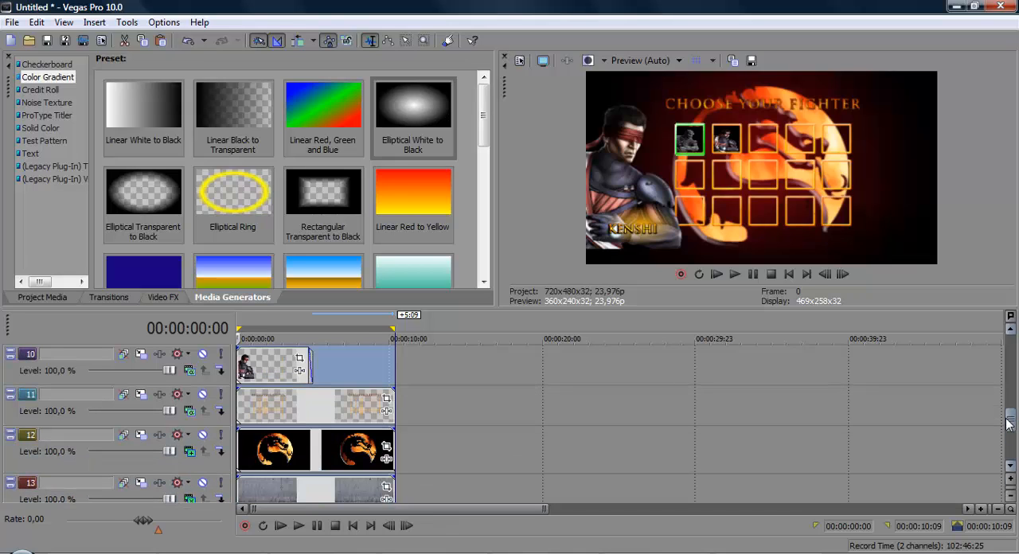
click(305, 404)
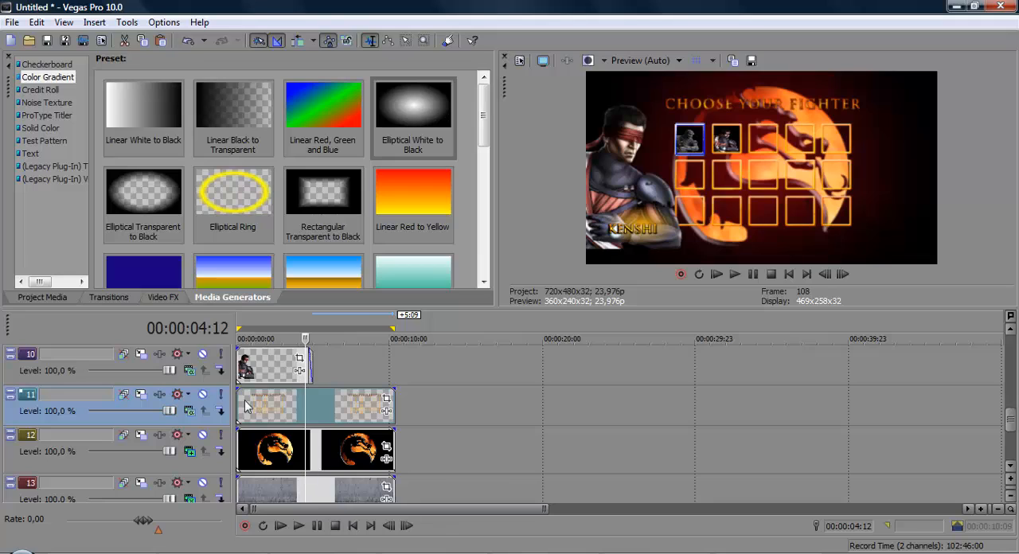
right_click(435, 406)
click(491, 268)
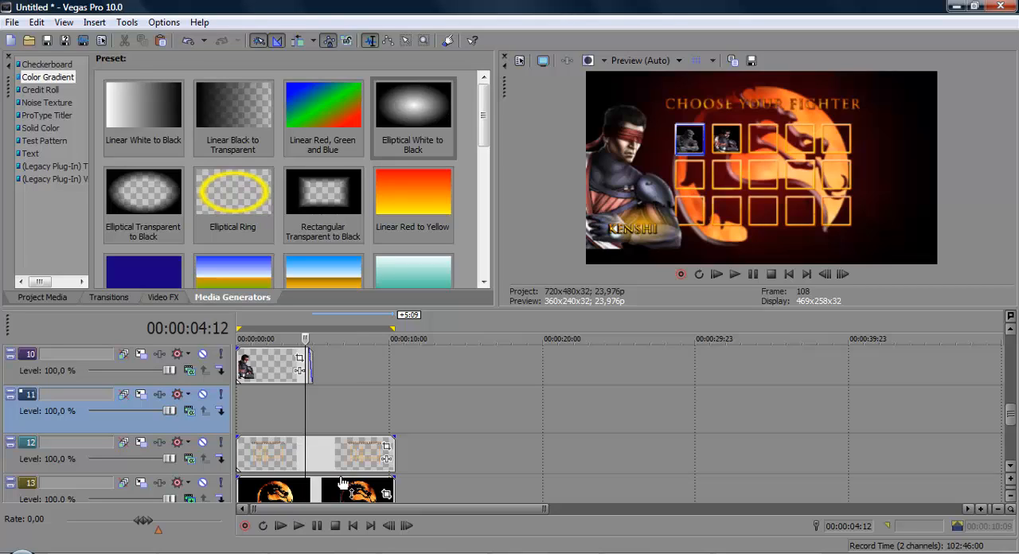
Step: Add the Fire (7) video at the start of empty track 11 and trim it to the grid clip's length
click(119, 552)
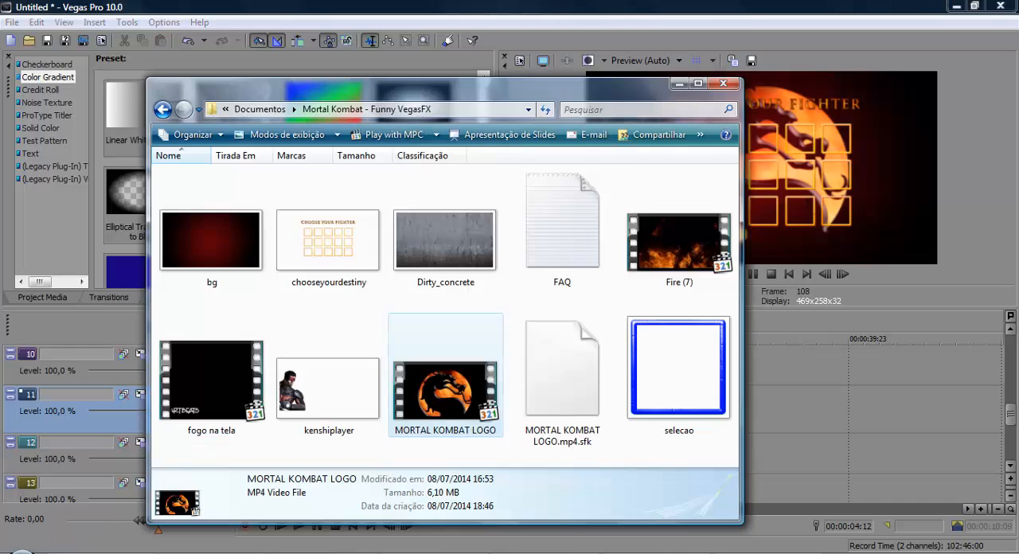
click(119, 552)
click(119, 552)
drag(678, 243, 753, 373)
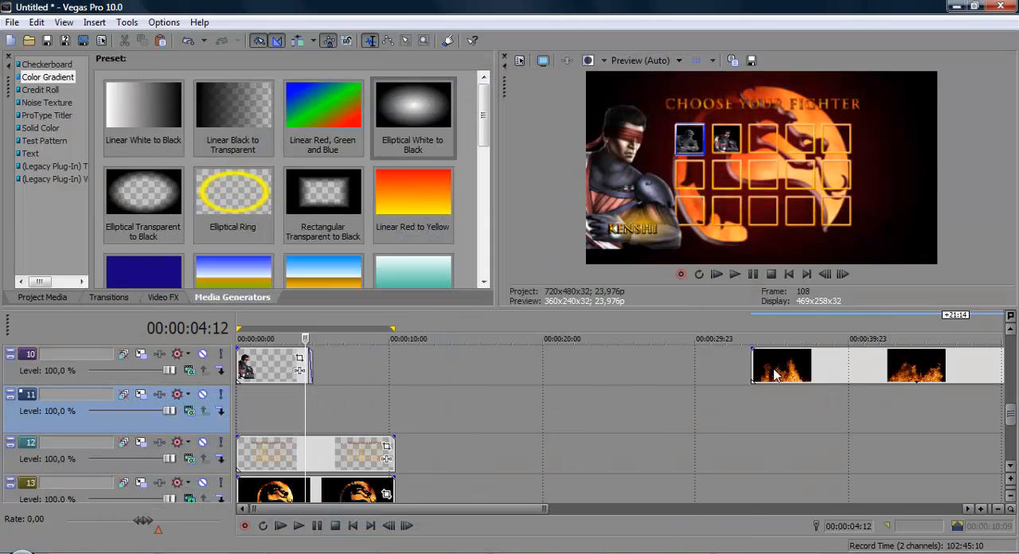
drag(774, 374, 263, 403)
drag(563, 402, 394, 405)
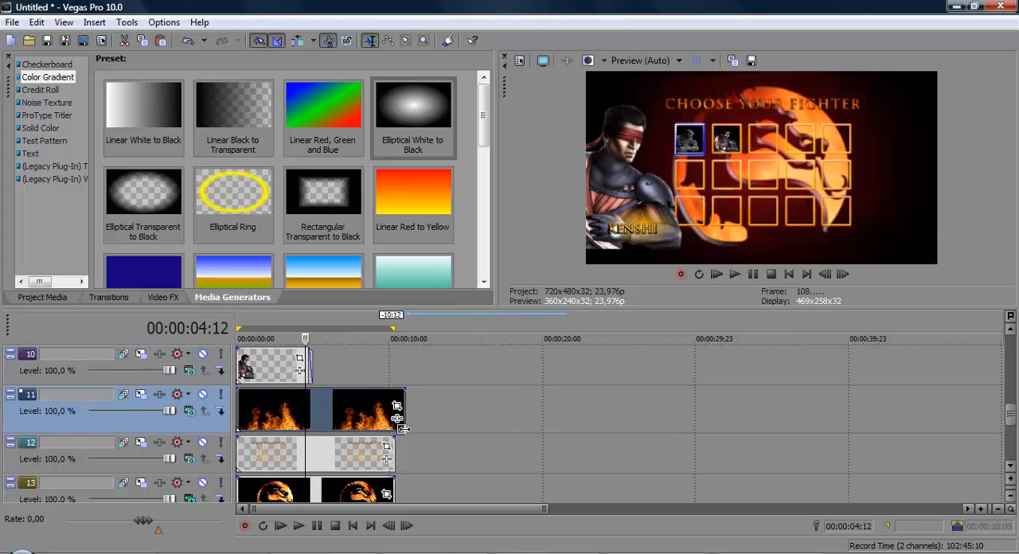
Step: Change the fire track's compositing mode so the flames blend over the fighter grid and logo
click(191, 414)
click(188, 422)
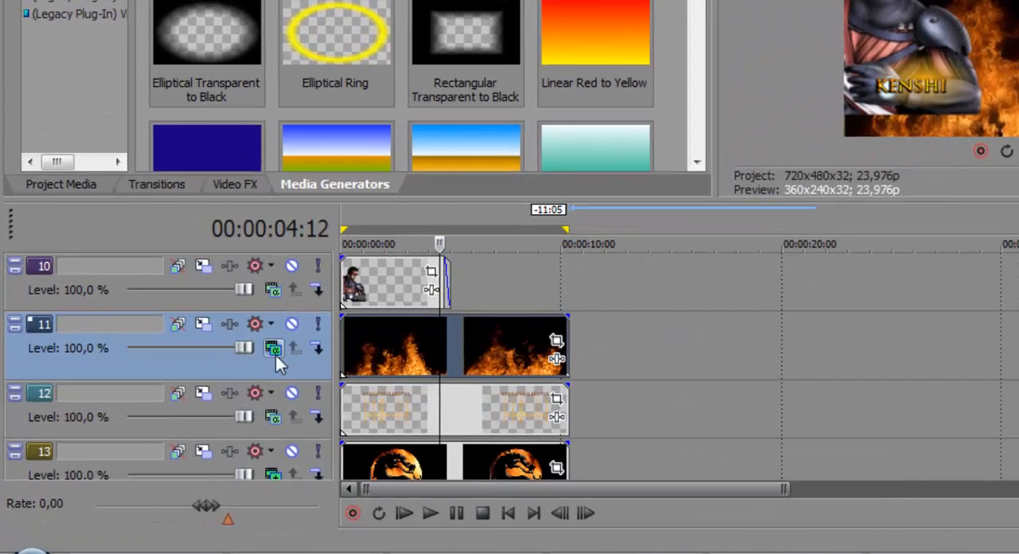
click(273, 348)
click(360, 189)
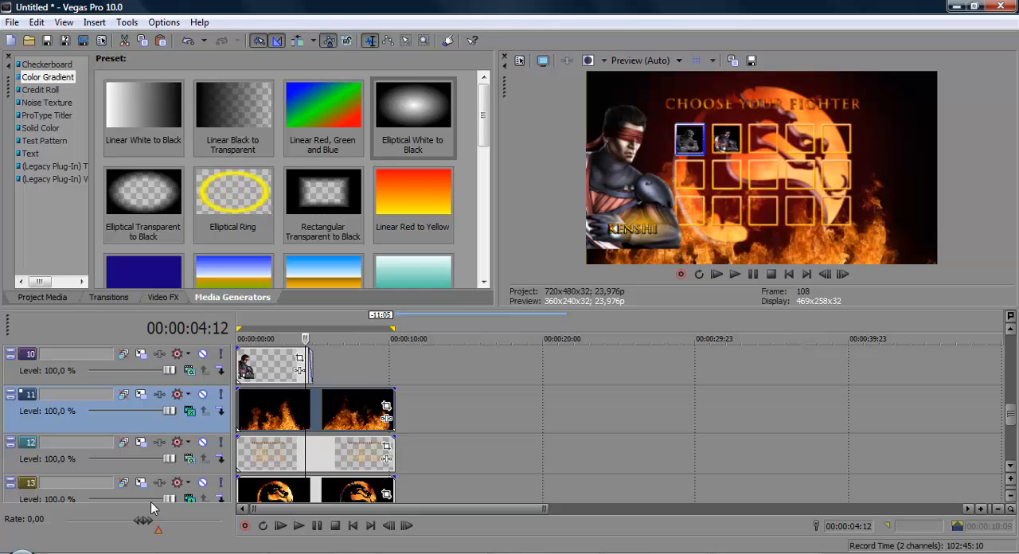
Step: Switch to the file explorer and add the tarjas letterbox image from the MK select player folder on its own track
key(alt+Tab)
click(130, 552)
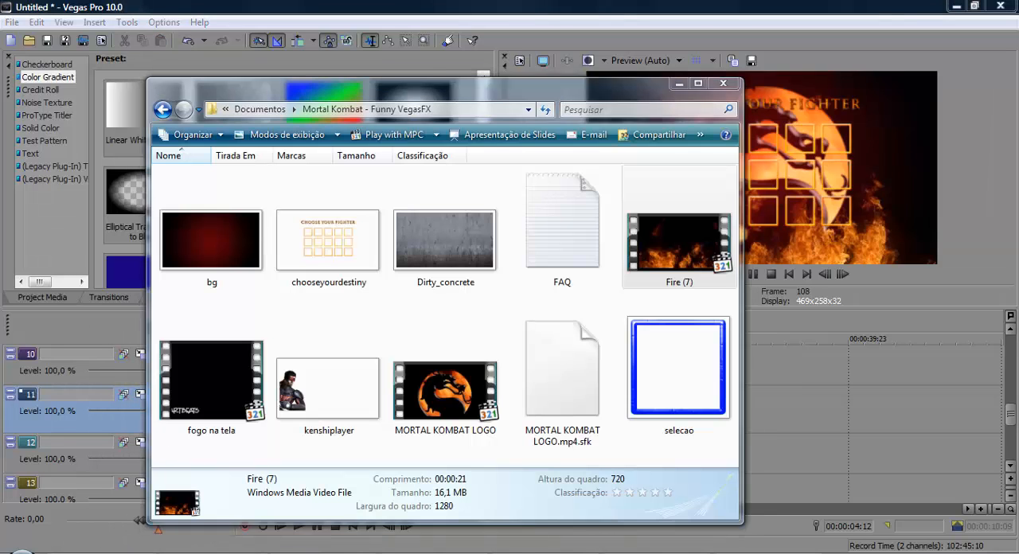
click(211, 552)
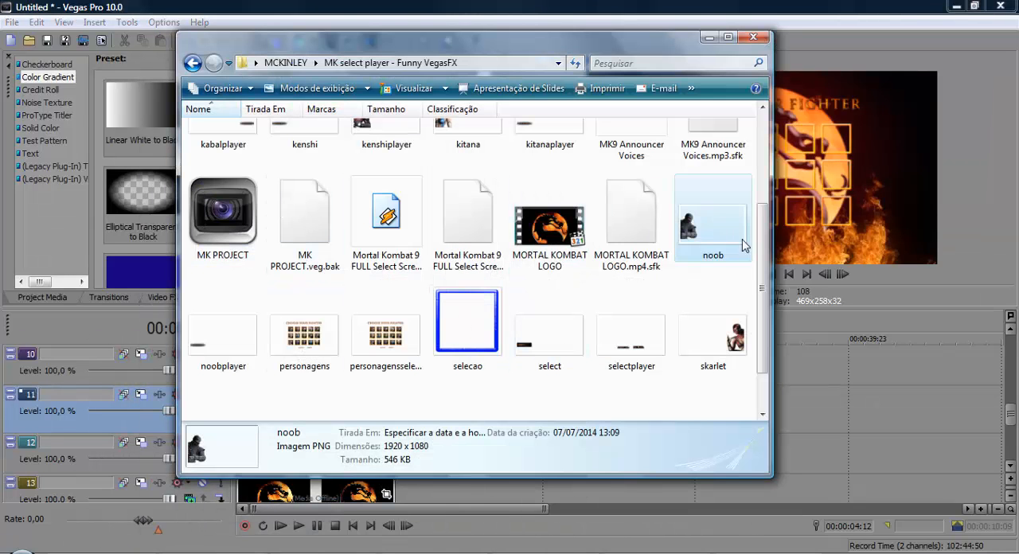
drag(760, 270, 721, 134)
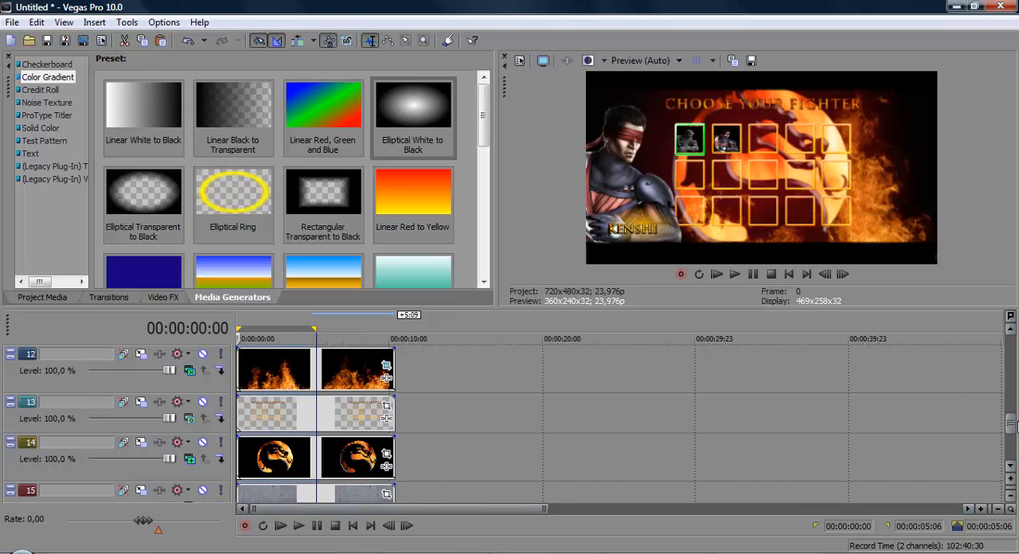
Step: Insert a new video track between the Noob clip's track and the green selection frame's track
drag(1014, 431, 1007, 397)
click(332, 389)
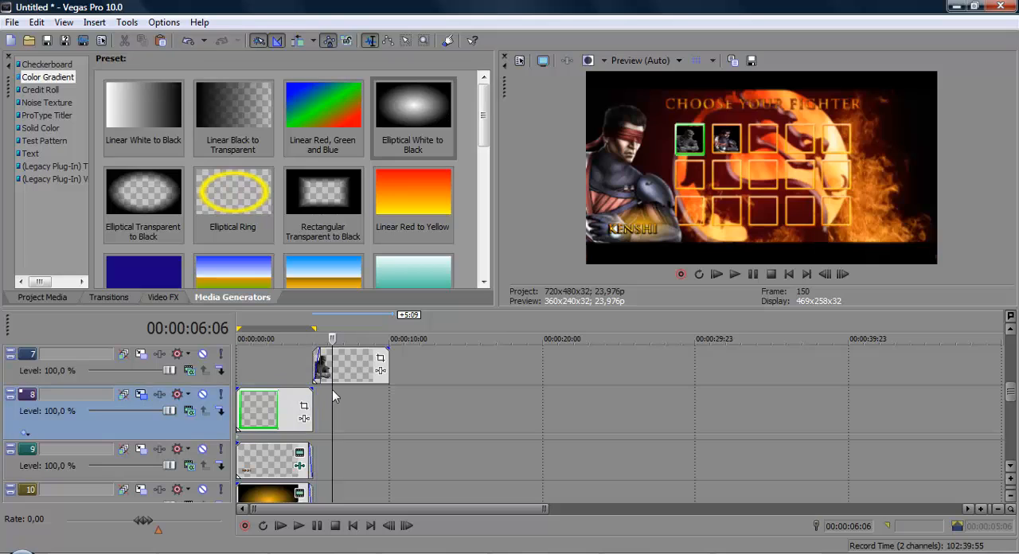
click(256, 407)
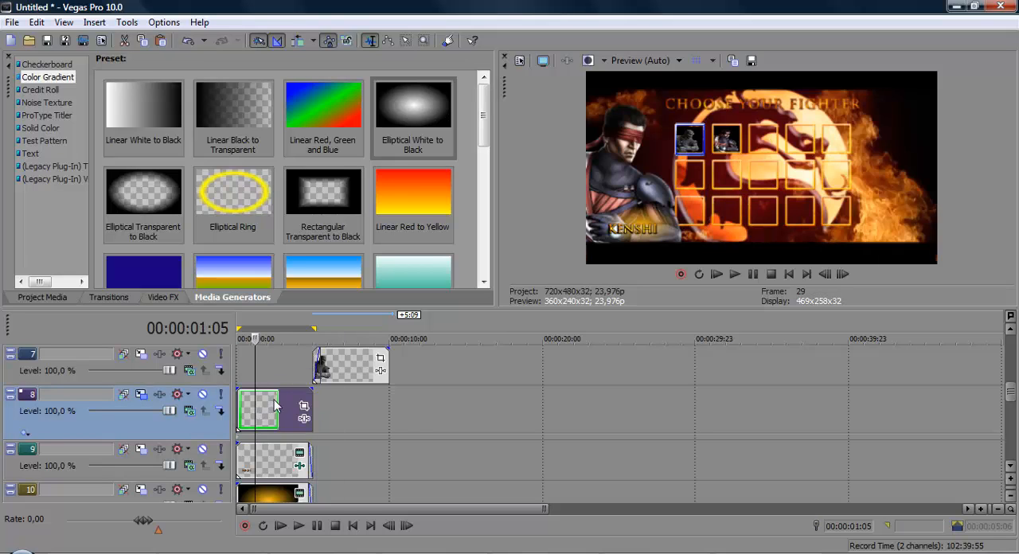
right_click(372, 411)
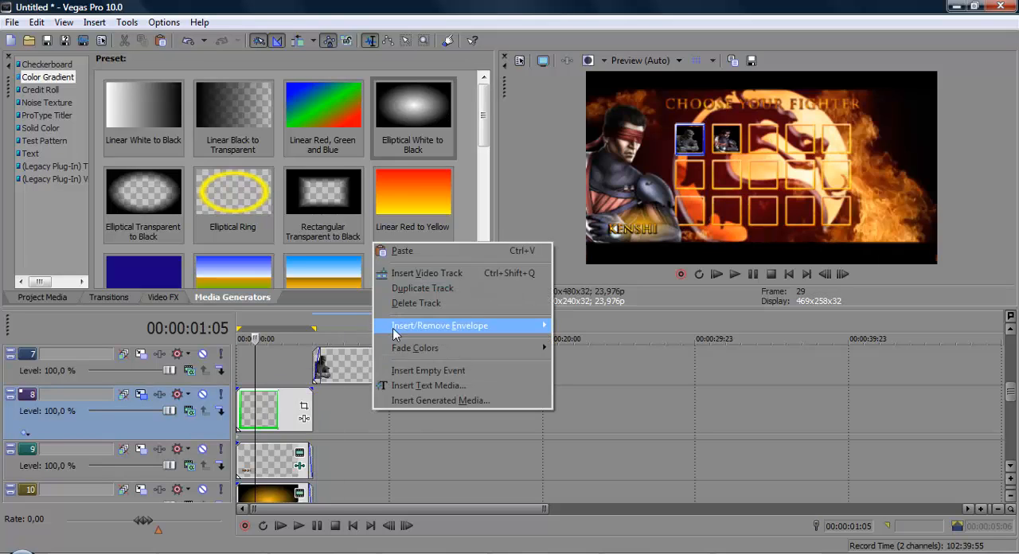
click(418, 273)
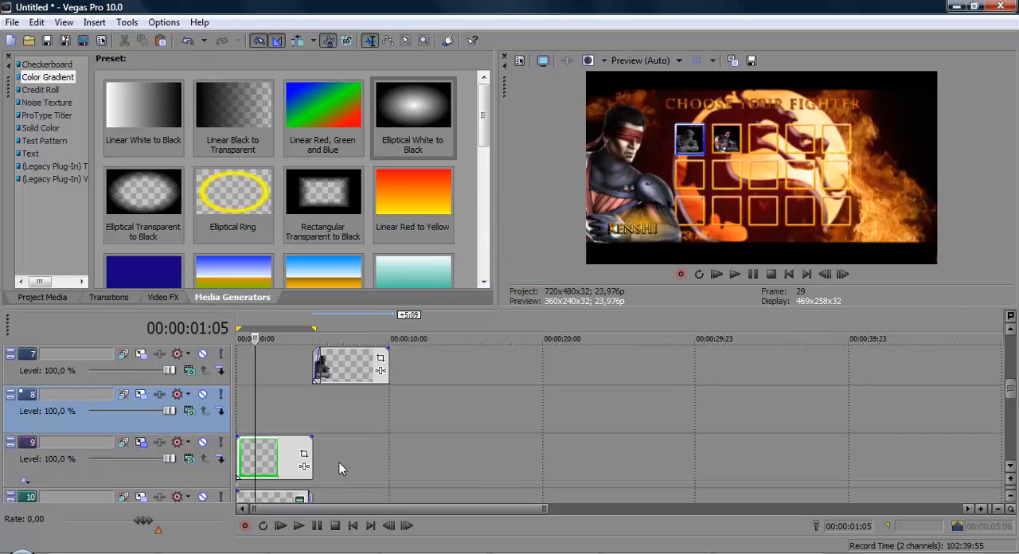
Step: Add the fogo na tela video to empty track 8, starting where the Noob clip starts
key(ctrl+i)
key(Escape)
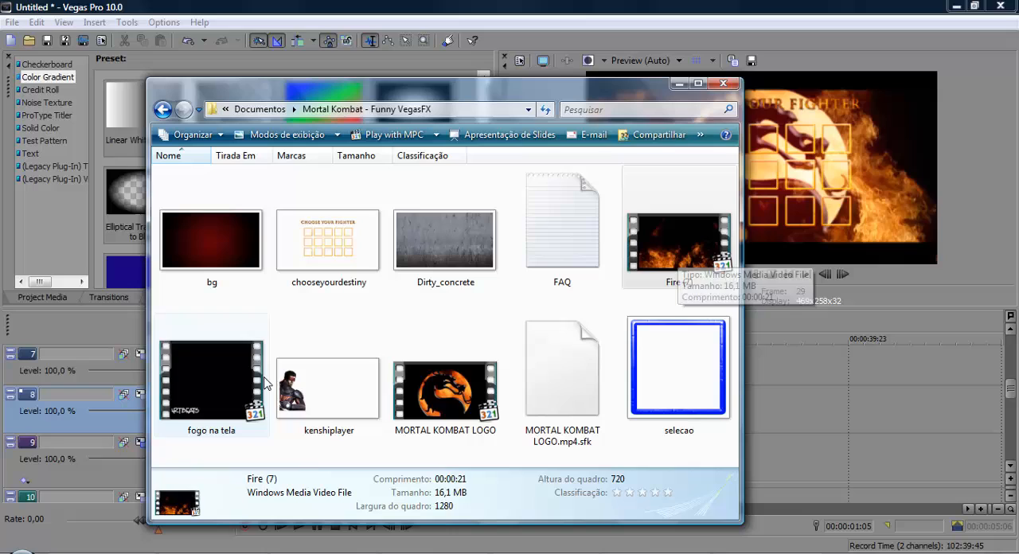
click(195, 371)
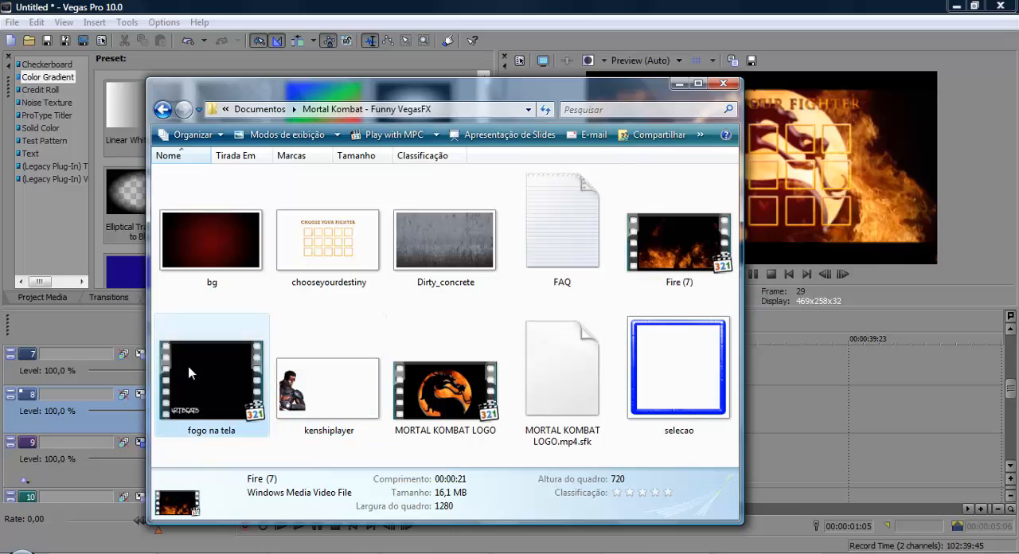
drag(211, 379, 321, 416)
click(319, 404)
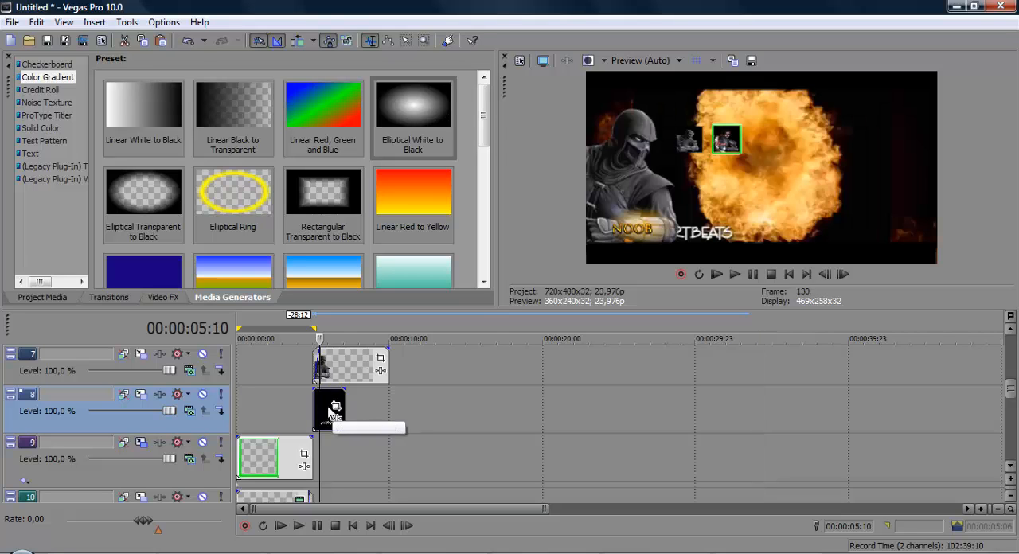
Step: Crop the fogo na tela clip from the 16:9 Widescreen preset to about 271 x 153, centred near 163.6, 103.6, excluding the ARTBEATS watermark
click(338, 408)
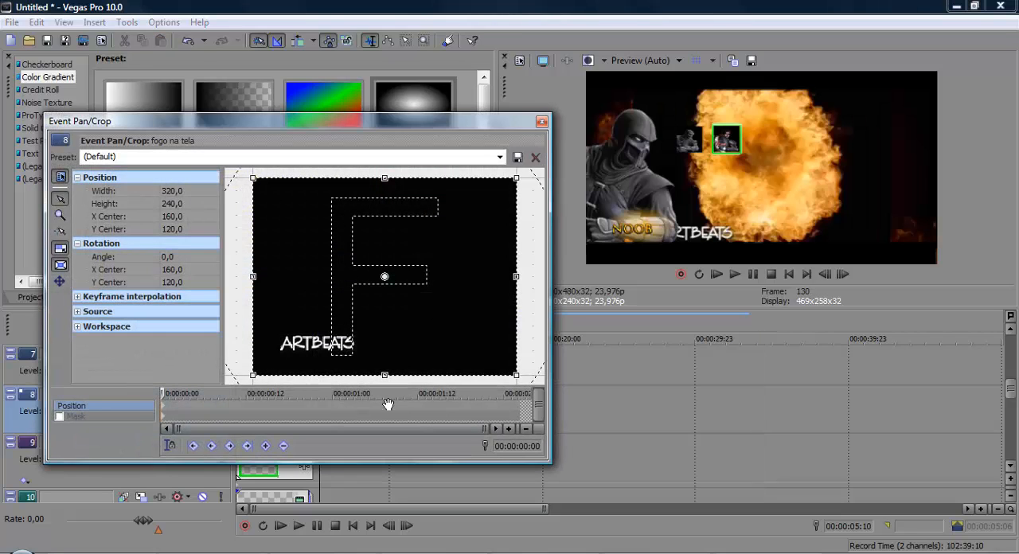
click(500, 157)
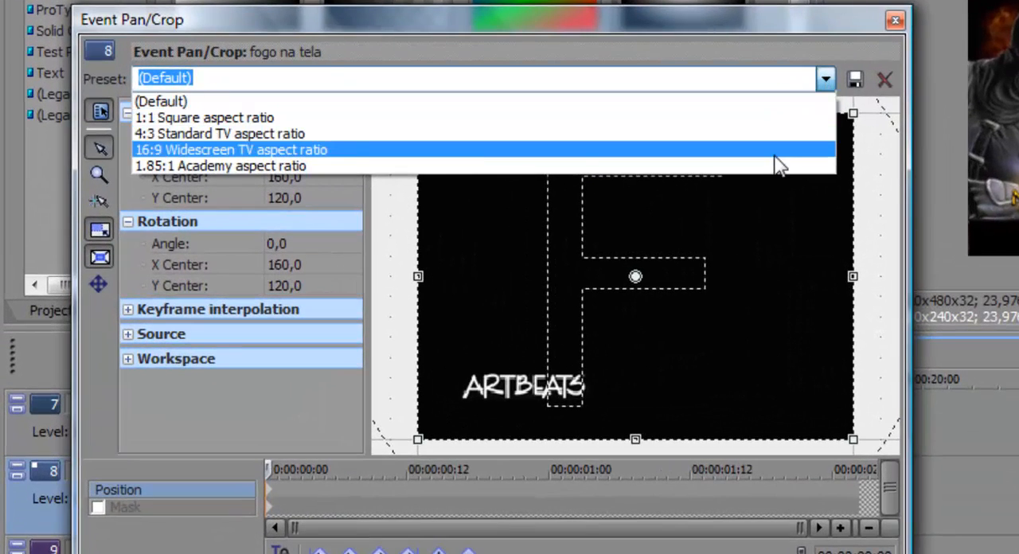
click(775, 158)
drag(652, 416, 656, 401)
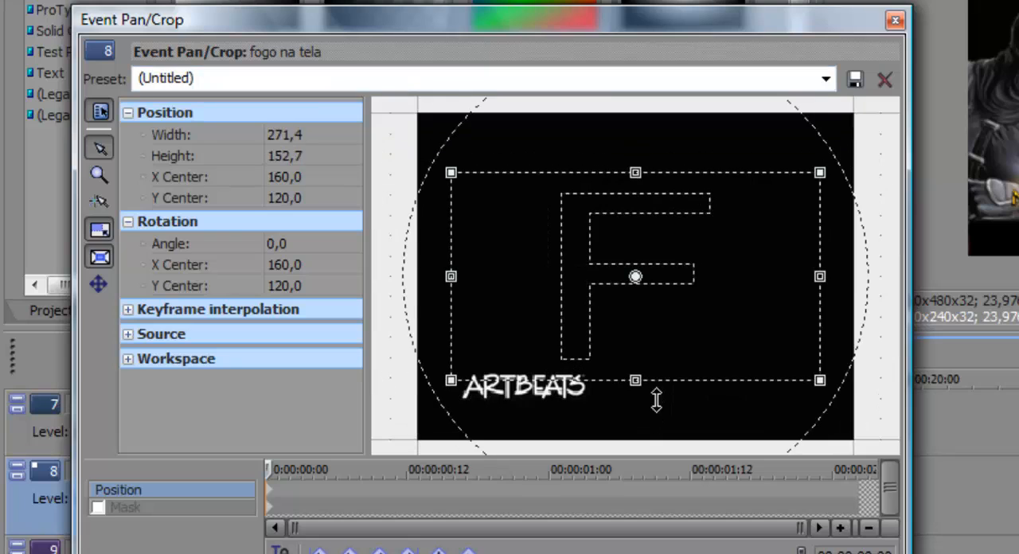
mouse_move(697, 344)
mouse_down()
mouse_move(701, 325)
mouse_move(696, 344)
mouse_up()
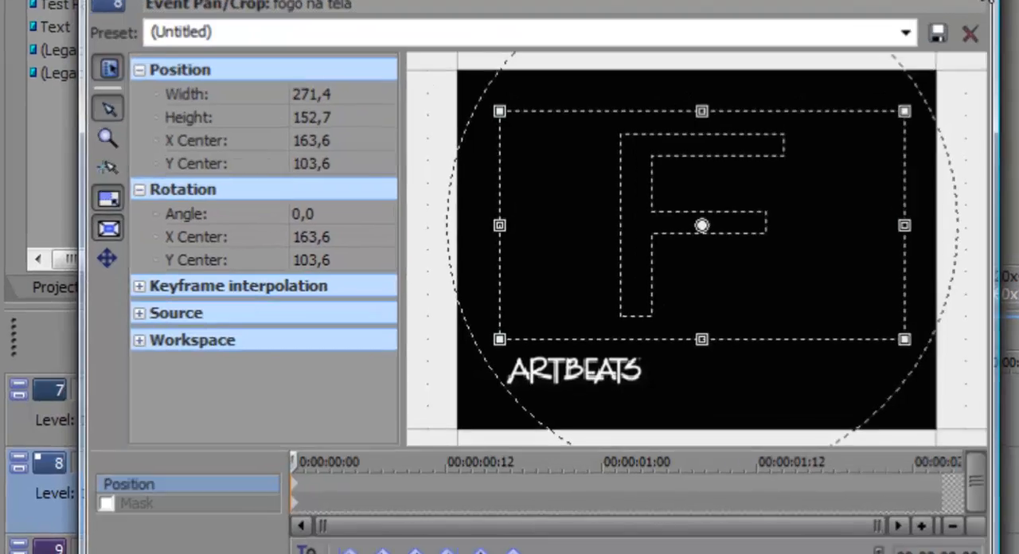
click(895, 20)
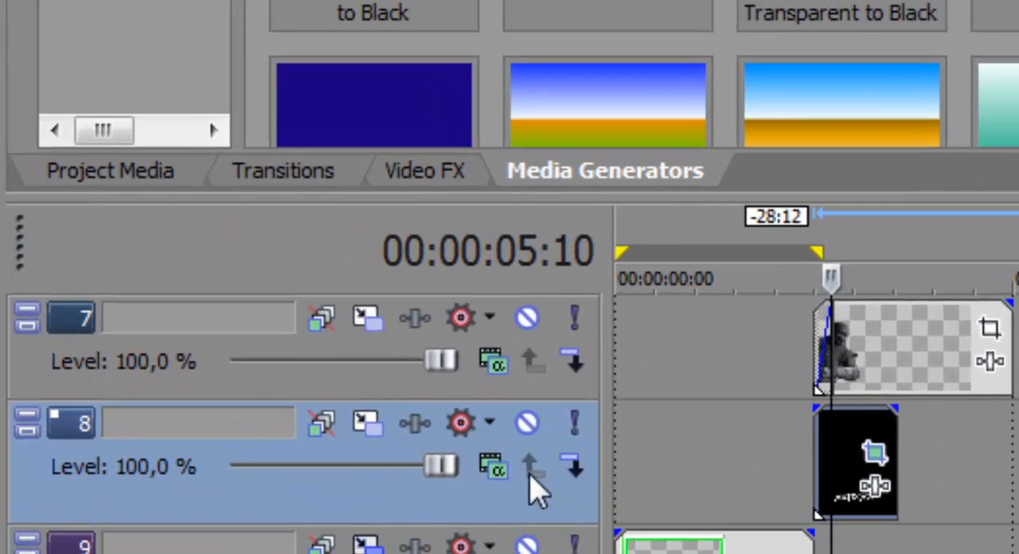
Step: Set the fogo na tela track's compositing mode to Screen, extend the loop region to 00:00:07:17 and preview the transition
click(508, 471)
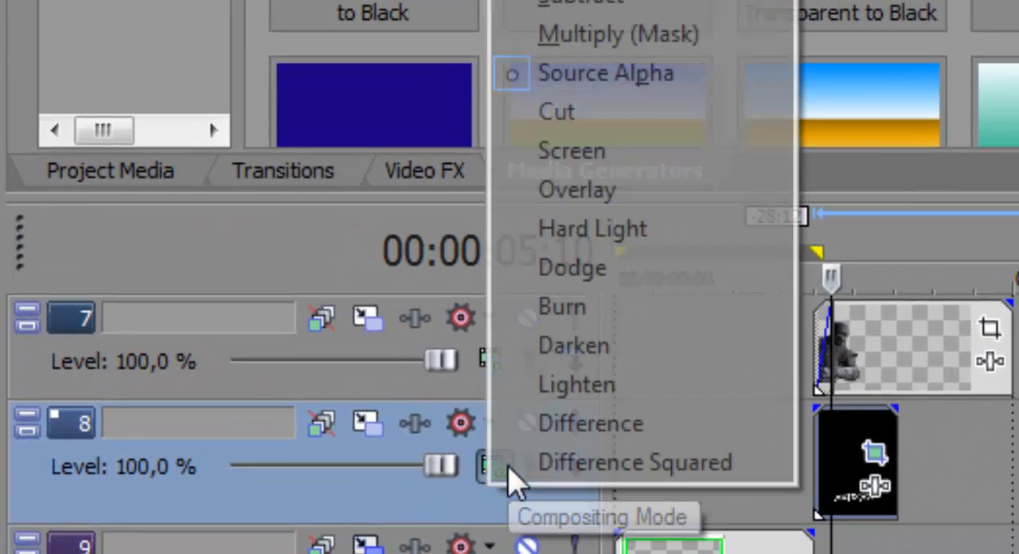
click(611, 166)
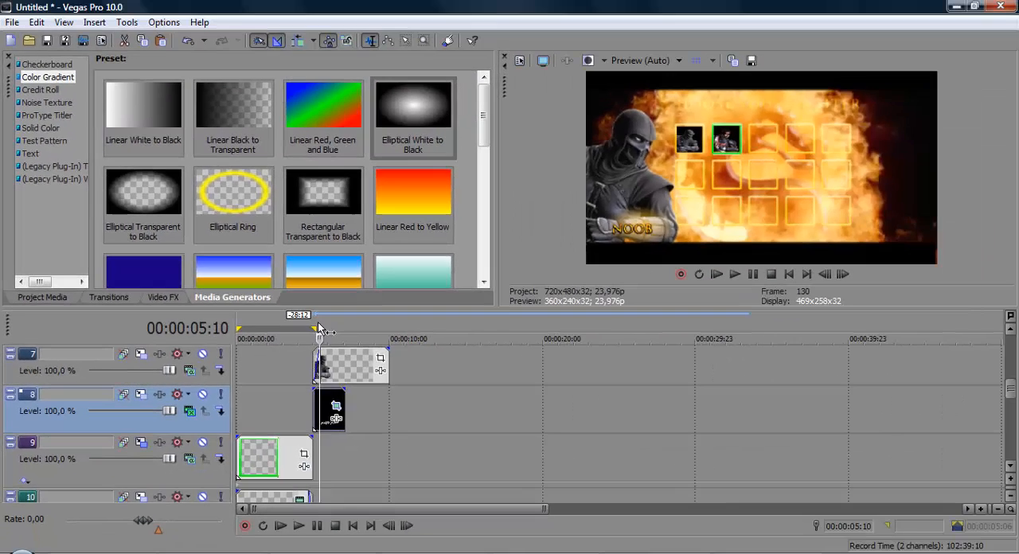
double_click(321, 326)
key(space)
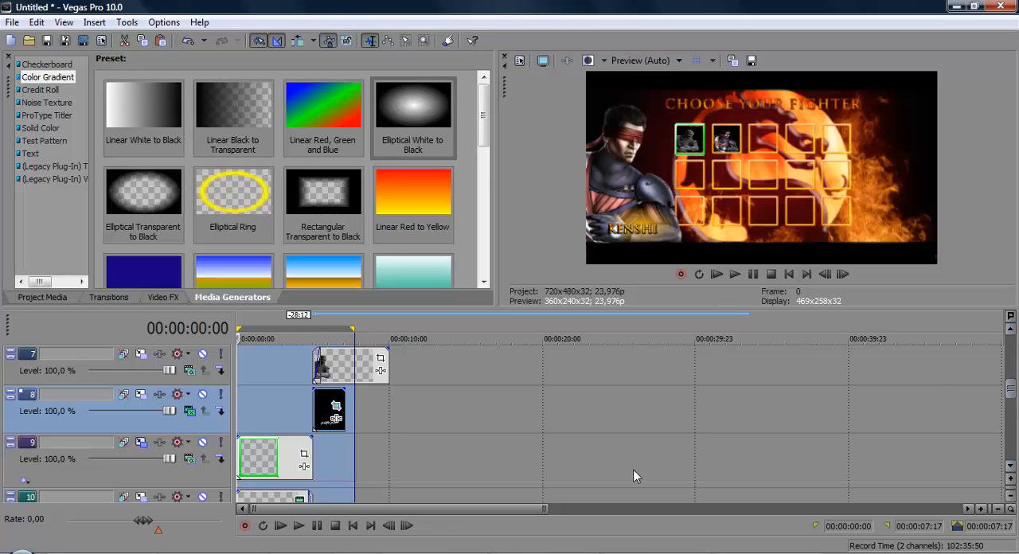
Step: Look through the source files in the MK9 Personagens, MK select player and Mortal Kombat - Funny VegasFX folders
key(alt+Tab)
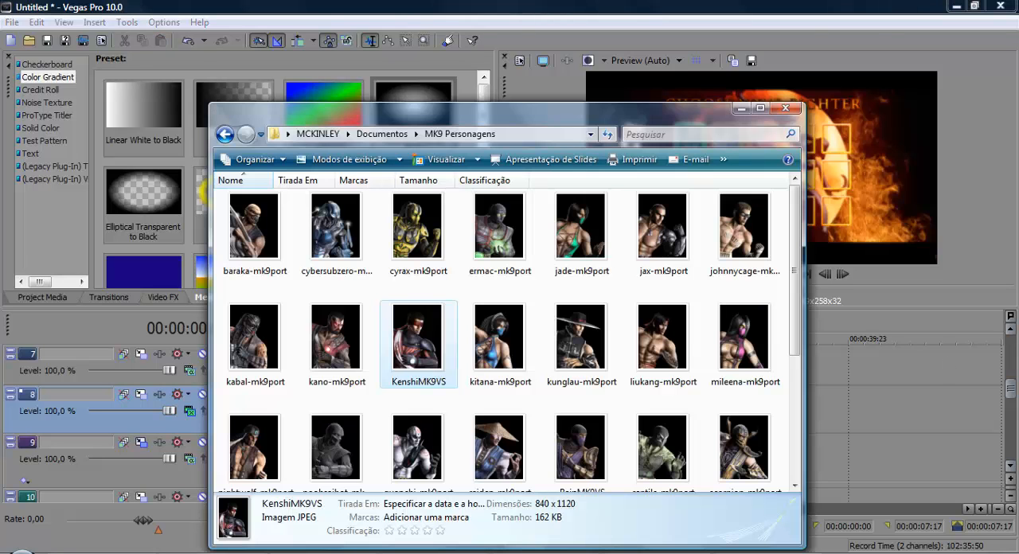
click(340, 481)
key(alt+Tab)
key(alt+Tab)
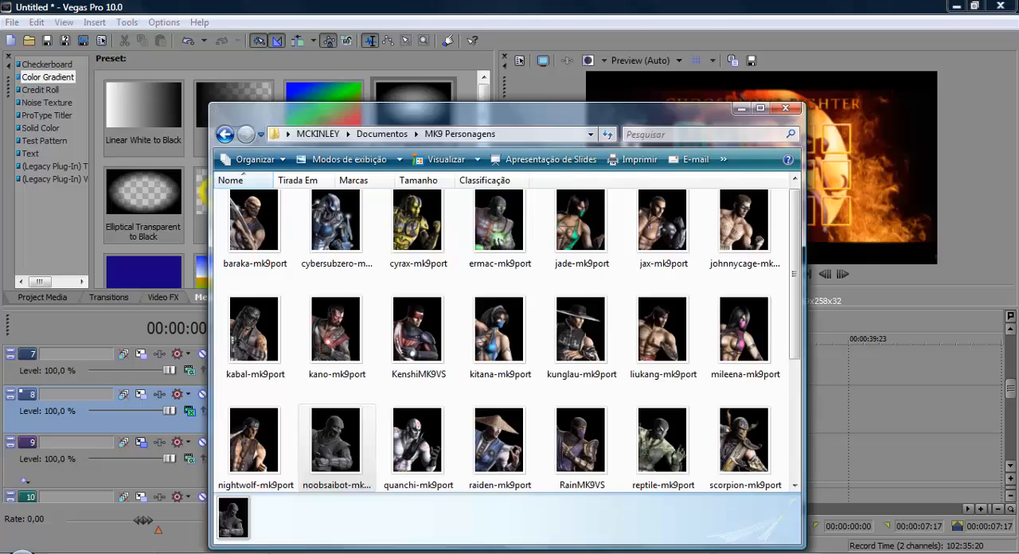
key(alt+Tab)
click(607, 359)
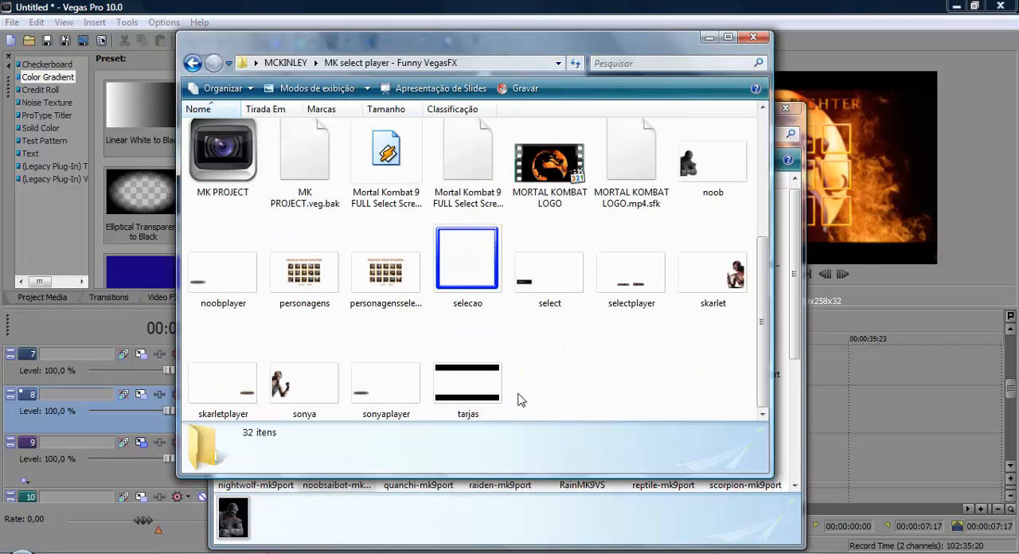
click(315, 543)
key(alt+Tab)
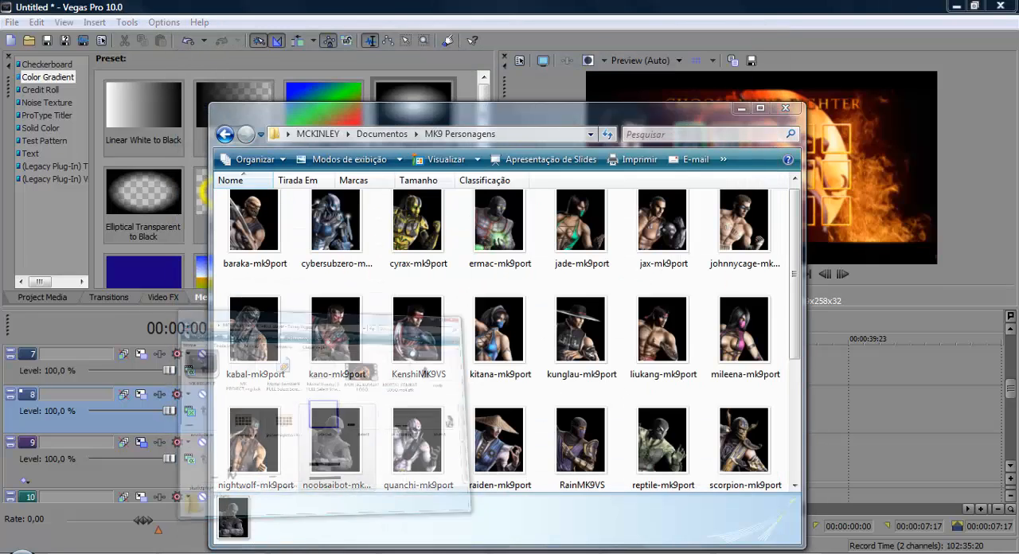
key(super+Down)
key(alt+Tab)
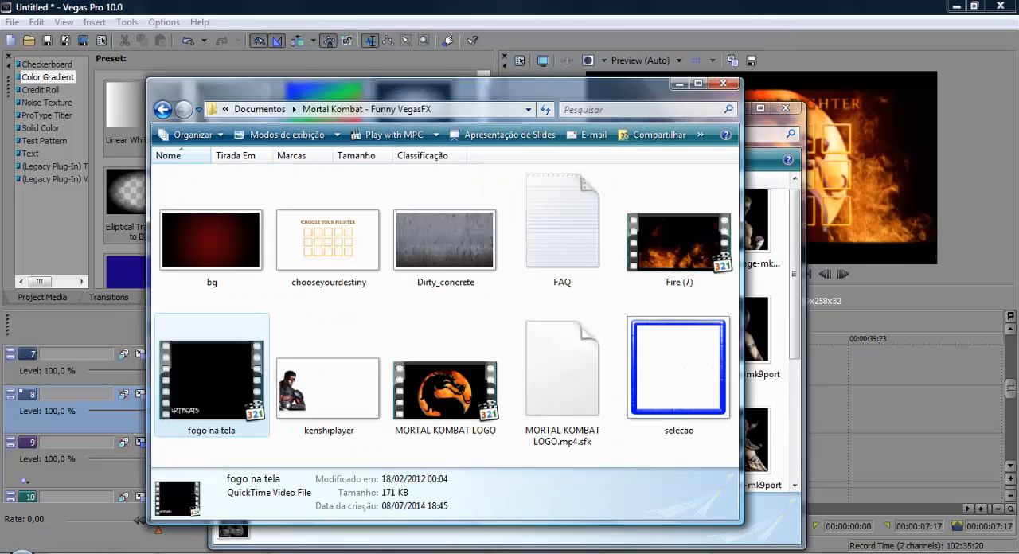
mouse_move(323, 553)
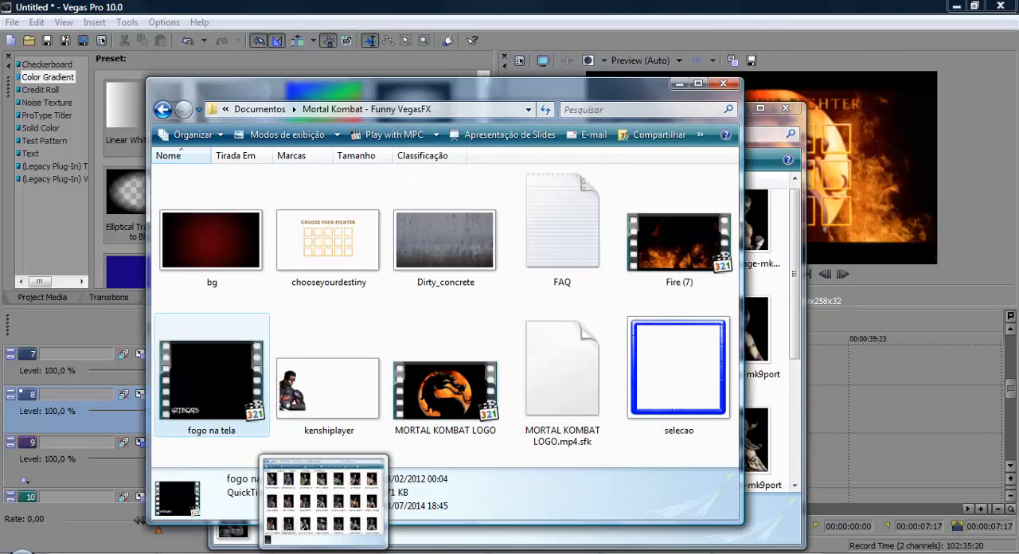
click(323, 498)
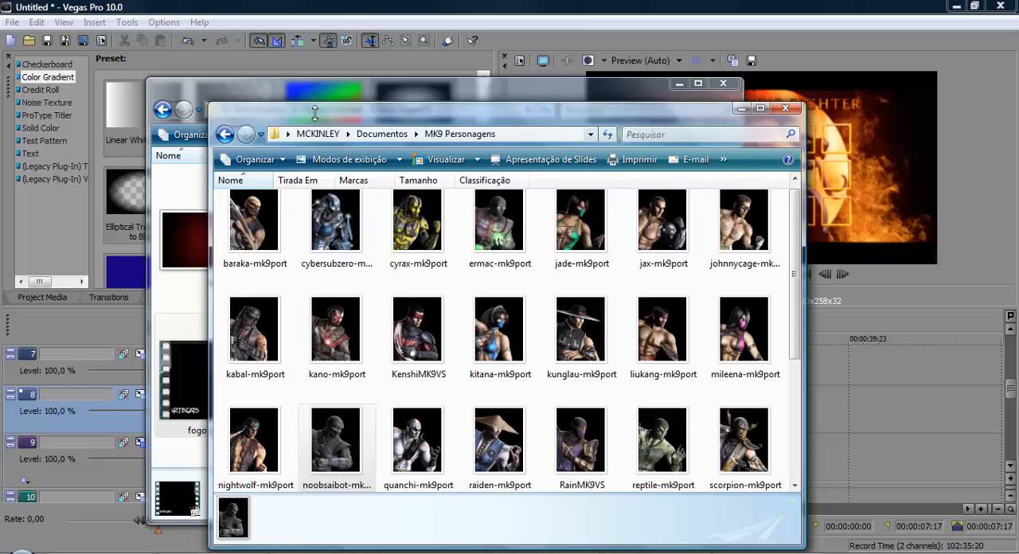
click(386, 138)
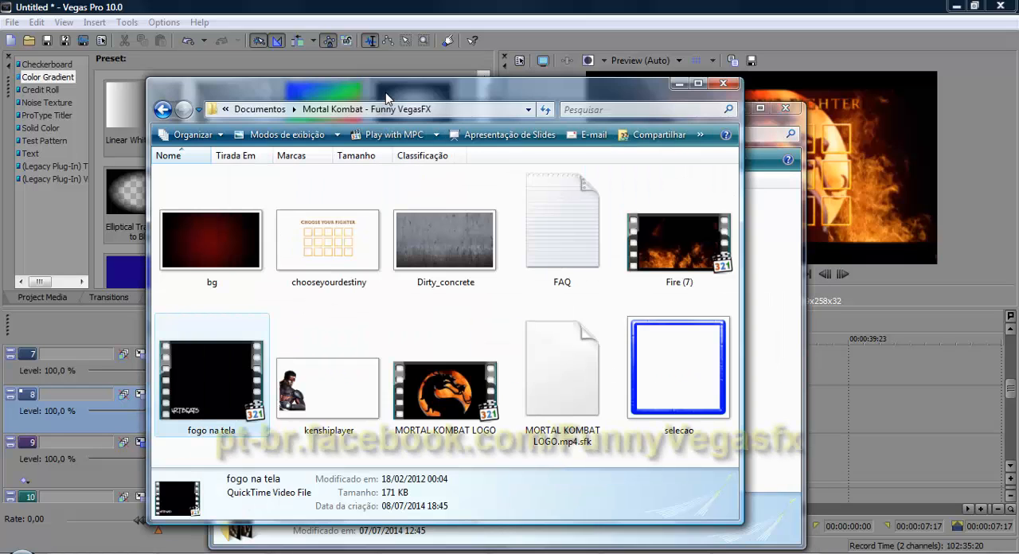
Step: Return to Vegas Pro, extend the loop region to 00:00:10:09 and play the whole sequence, including in full-screen preview
click(481, 8)
drag(353, 328, 370, 330)
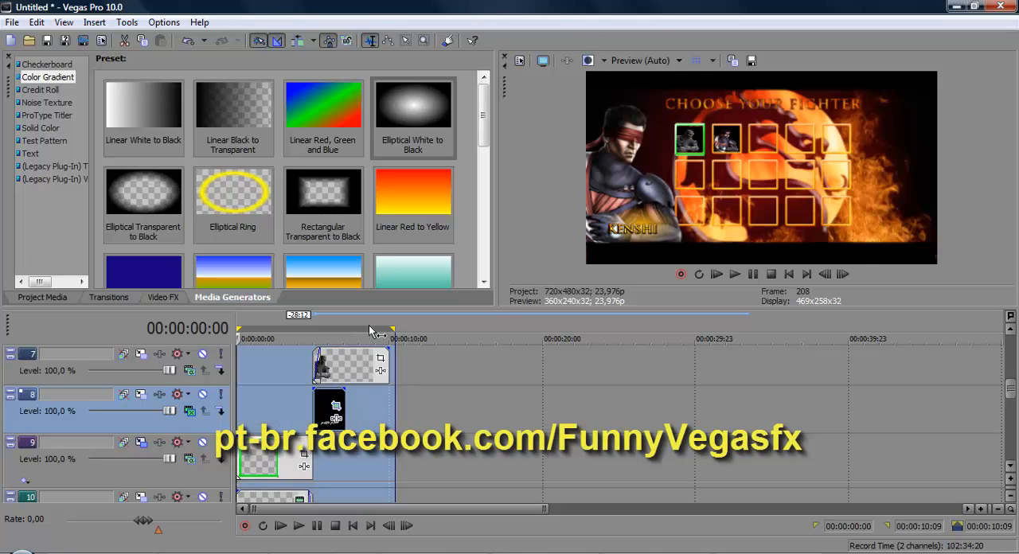
key(space)
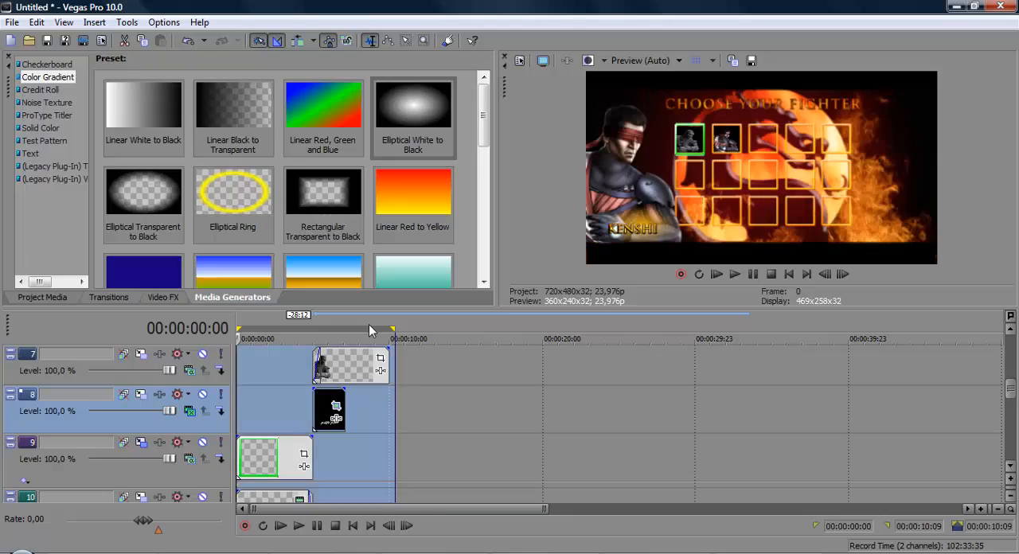
key(space)
click(543, 61)
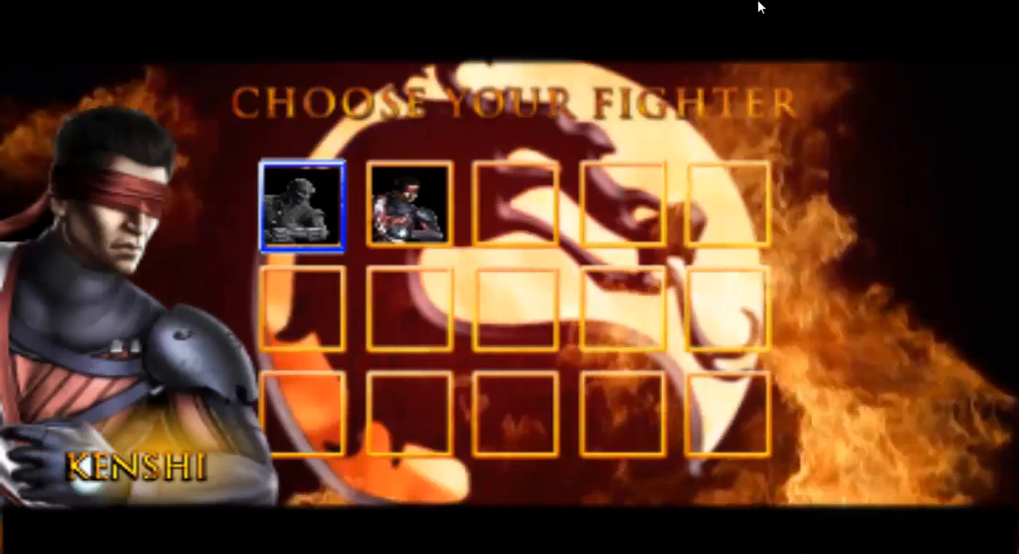